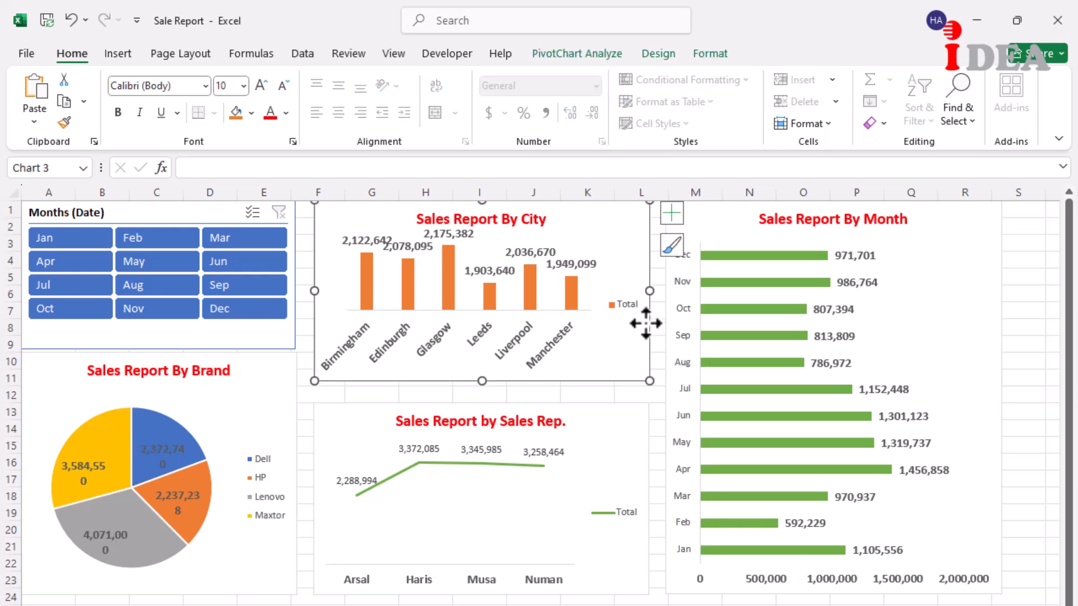
Widen the Sales Report By City and Sales Report by Sales Rep. charts to meet the Sales Report By Month chart.
{"action": "left_click_drag", "start_coordinate": [652, 293], "coordinate": [669, 294]}
{"action": "left_click", "coordinate": [654, 499]}
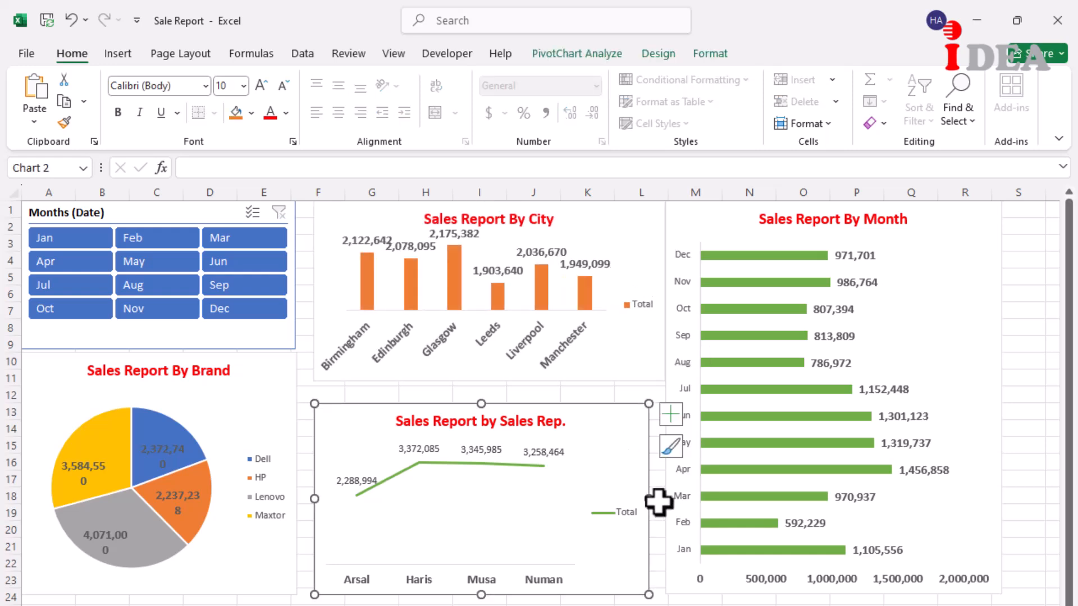
{"action": "left_click_drag", "start_coordinate": [649, 498], "coordinate": [666, 499]}
{"action": "key", "text": "Escape"}
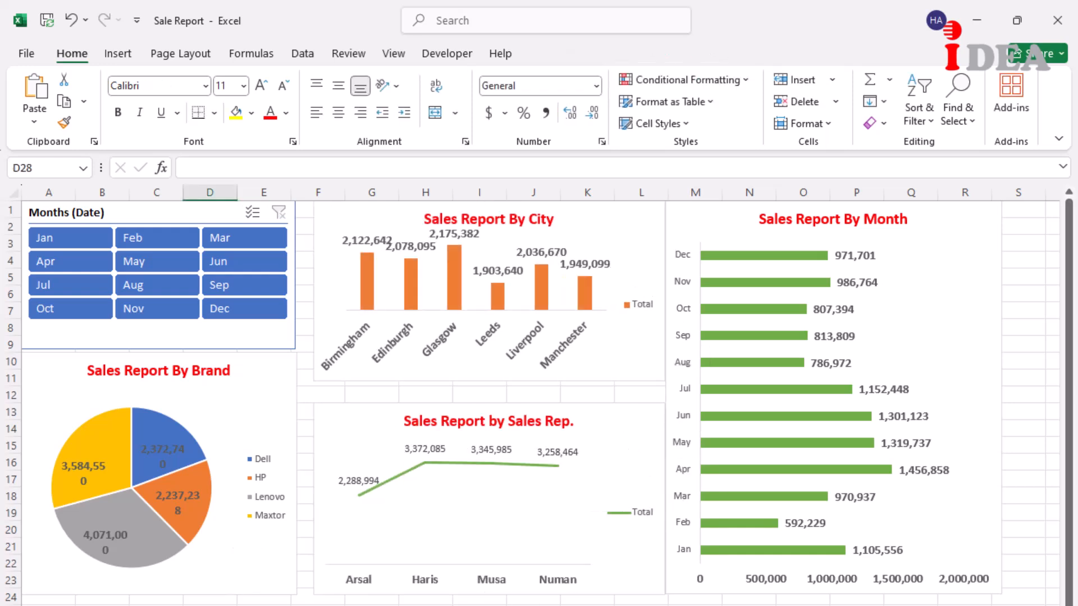
Filter the dashboard by single months, combine Jan, Feb, Mar, Apr, May, Aug, Oct and Dec in the Months slicer, and clear the filter.
{"action": "left_click", "coordinate": [84, 238]}
{"action": "left_click", "coordinate": [139, 239]}
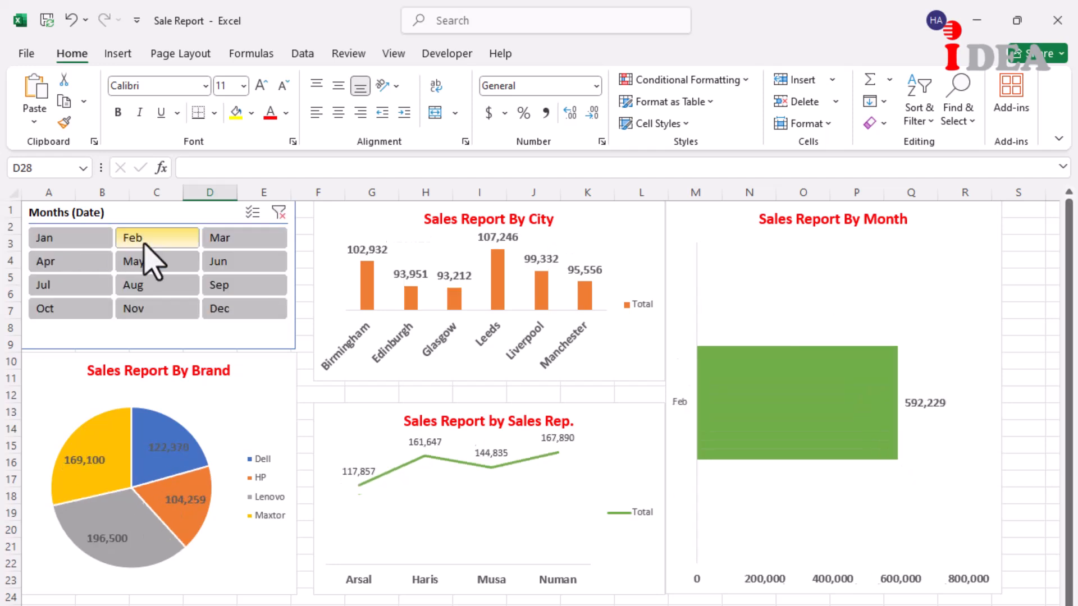
{"action": "left_click", "coordinate": [224, 239]}
{"action": "left_click", "coordinate": [53, 239], "text": "ctrl"}
{"action": "left_click", "coordinate": [67, 262], "text": "ctrl"}
{"action": "left_click", "coordinate": [142, 285], "text": "ctrl"}
{"action": "left_click", "coordinate": [213, 310], "text": "ctrl"}
{"action": "left_click", "coordinate": [65, 309], "text": "ctrl"}
{"action": "left_click", "coordinate": [138, 240], "text": "ctrl"}
{"action": "left_click", "coordinate": [138, 263], "text": "ctrl"}
{"action": "left_click", "coordinate": [278, 211]}
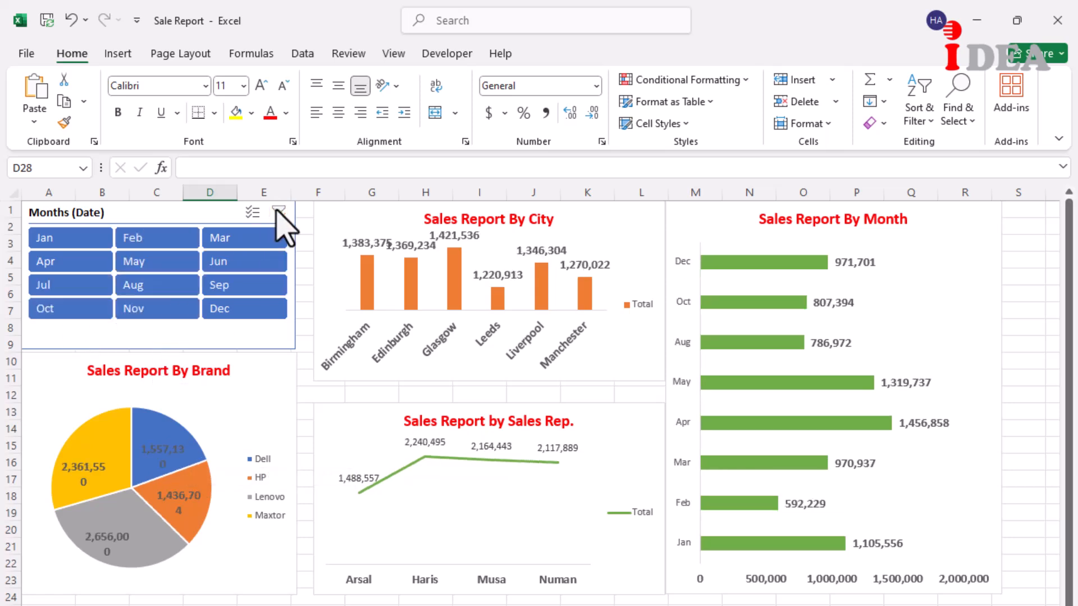
Filter the charts by Jan, Apr, Jul and Dec individually, add Mar, Feb, May, Aug and Nov to Dec, and clear the Months filter.
{"action": "left_click", "coordinate": [56, 238]}
{"action": "left_click", "coordinate": [51, 262]}
{"action": "left_click", "coordinate": [45, 286]}
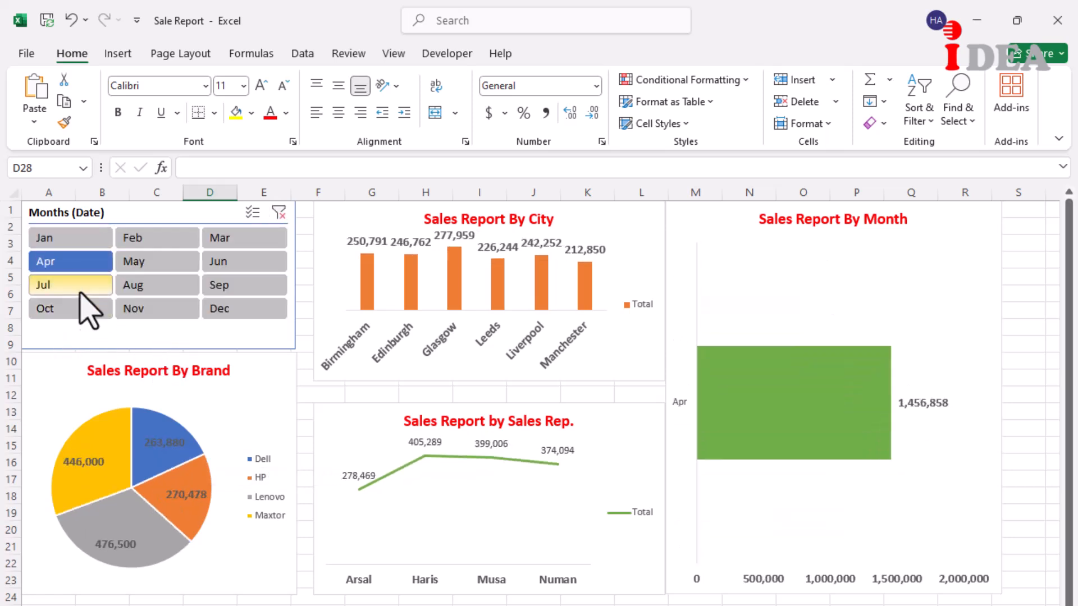
{"action": "left_click", "coordinate": [239, 309]}
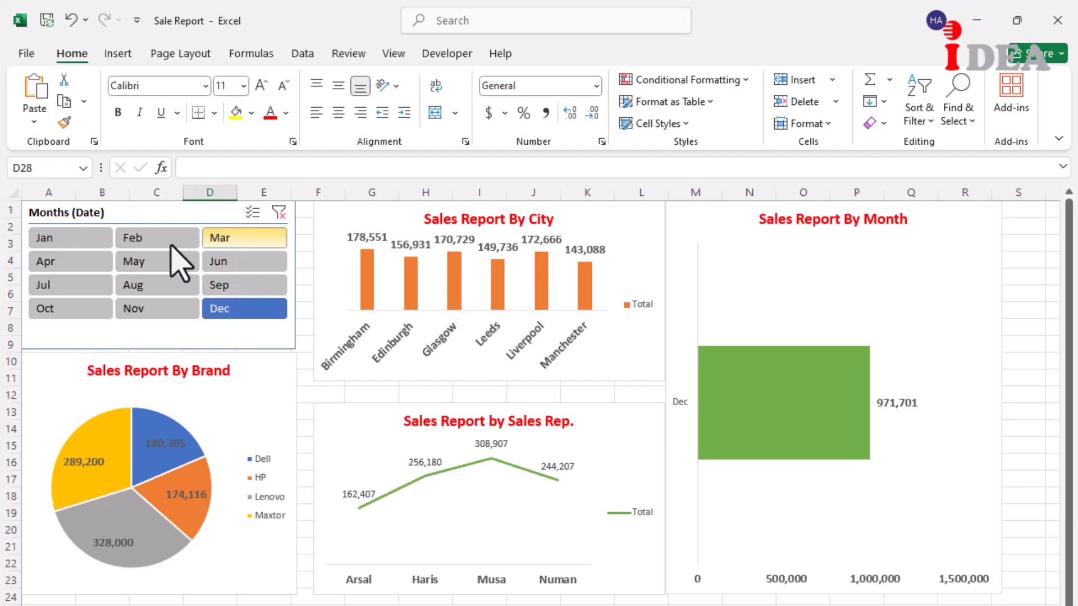
{"action": "left_click", "coordinate": [242, 238], "text": "ctrl"}
{"action": "left_click", "coordinate": [157, 239], "text": "ctrl"}
{"action": "left_click", "coordinate": [157, 261], "text": "ctrl"}
{"action": "left_click", "coordinate": [157, 285], "text": "ctrl"}
{"action": "left_click", "coordinate": [158, 309], "text": "ctrl"}
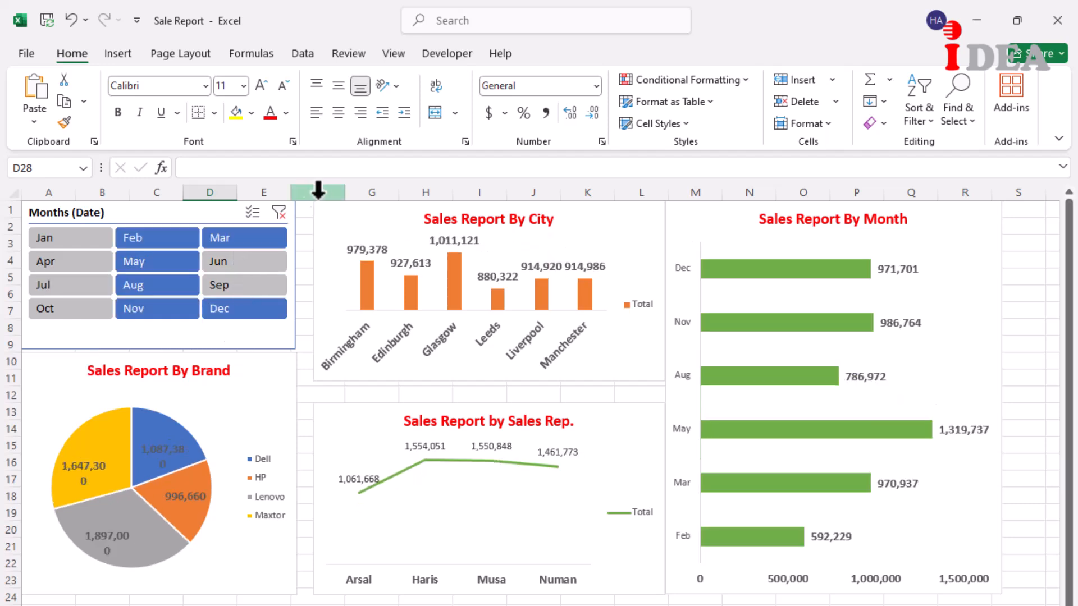
{"action": "left_click", "coordinate": [279, 212]}
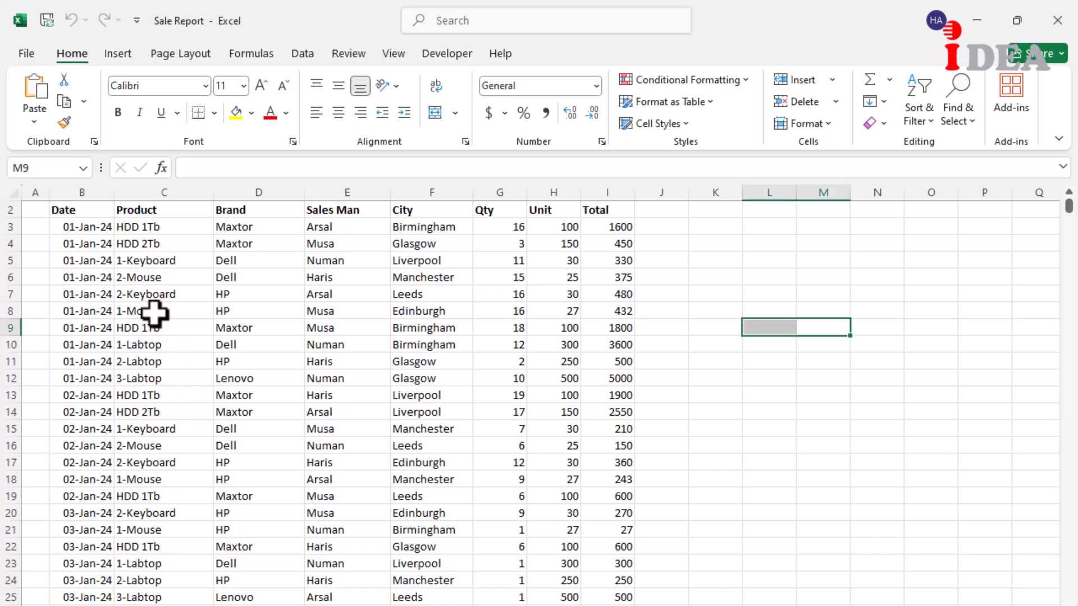
Create a PivotTable from the Source sheet data on a new worksheet, with Brand as rows and the sum of Total as values.
{"action": "left_click", "coordinate": [85, 228]}
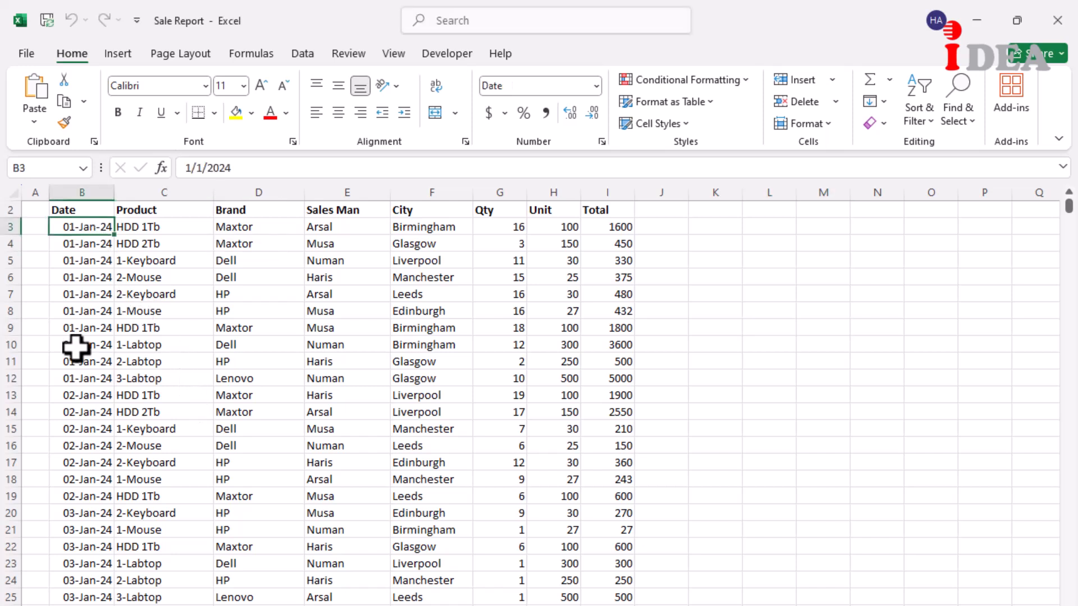
{"action": "left_click", "coordinate": [118, 56]}
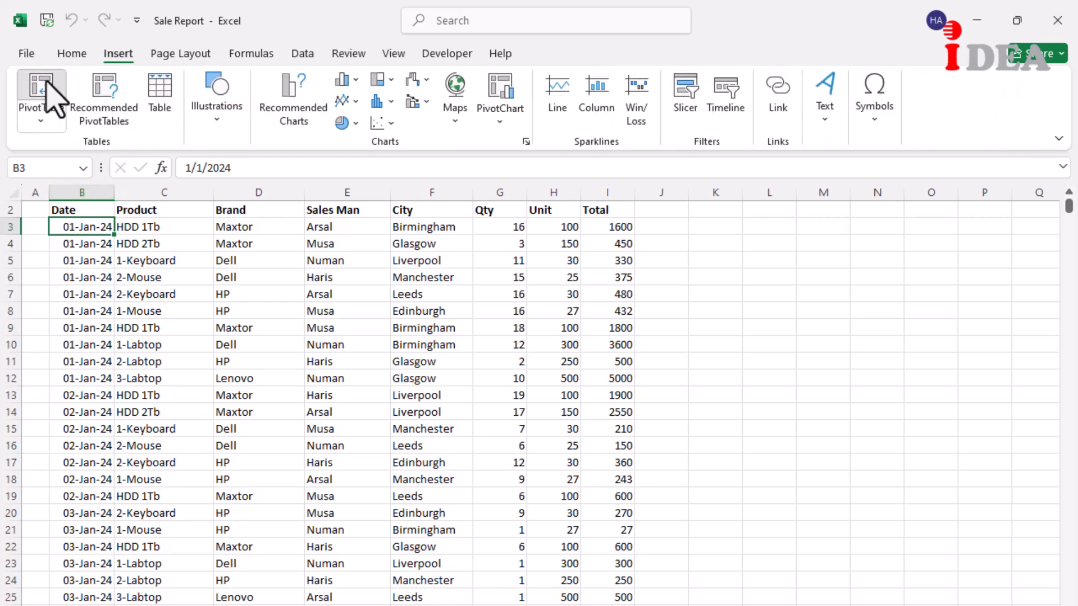
{"action": "left_click", "coordinate": [48, 83]}
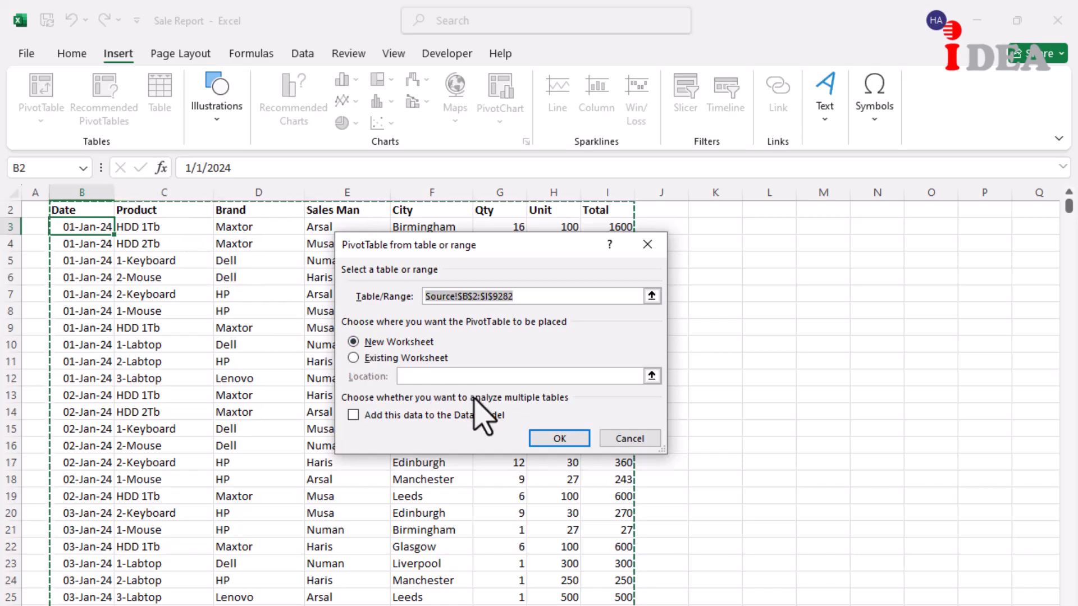
{"action": "left_click", "coordinate": [550, 446]}
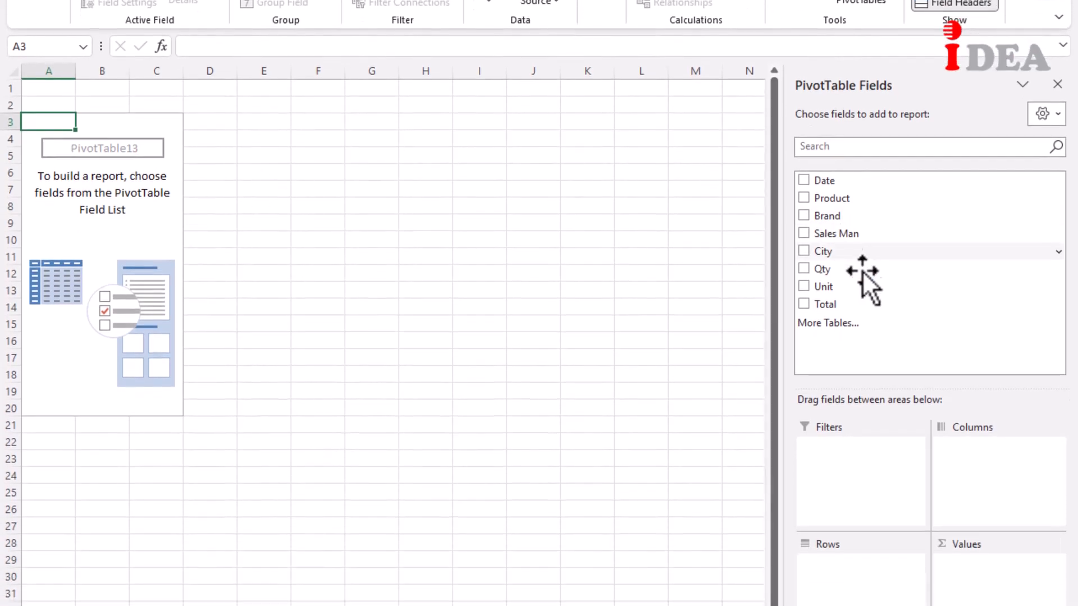
{"action": "left_click_drag", "start_coordinate": [847, 305], "coordinate": [991, 574]}
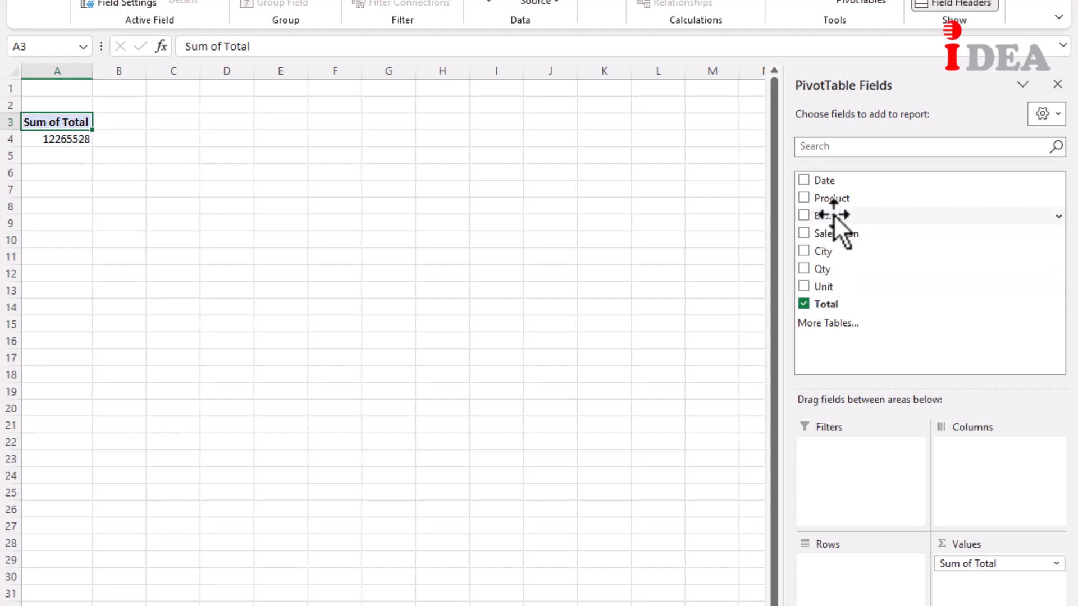
{"action": "left_click_drag", "start_coordinate": [837, 216], "coordinate": [846, 571]}
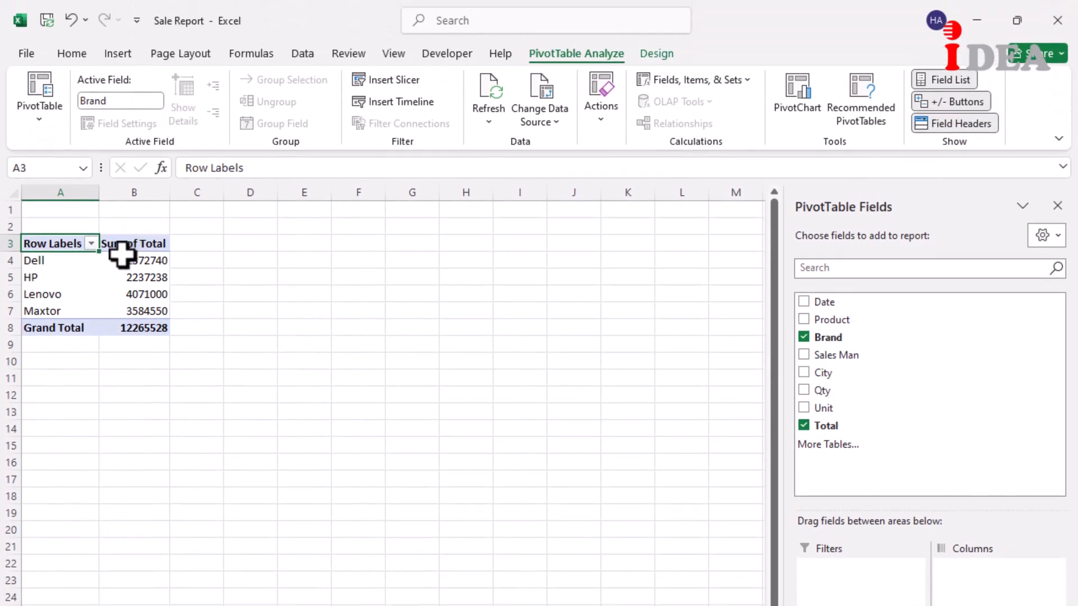
Format the Sum of Total values as Number with a thousands separator and 0 decimal places.
{"action": "left_click_drag", "start_coordinate": [122, 255], "coordinate": [125, 328]}
{"action": "right_click", "coordinate": [130, 301]}
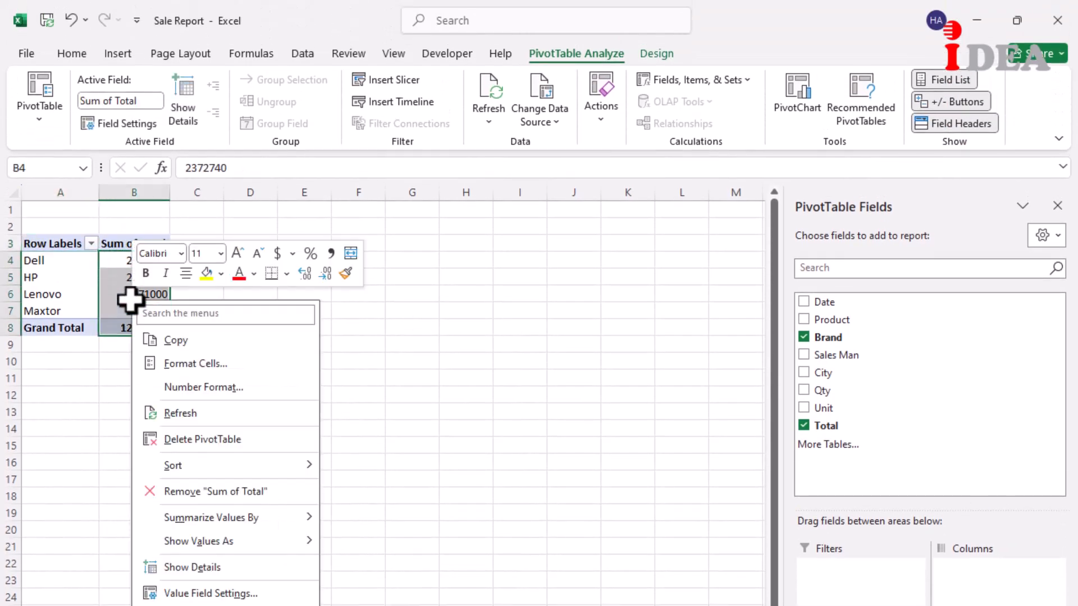
{"action": "left_click", "coordinate": [183, 388]}
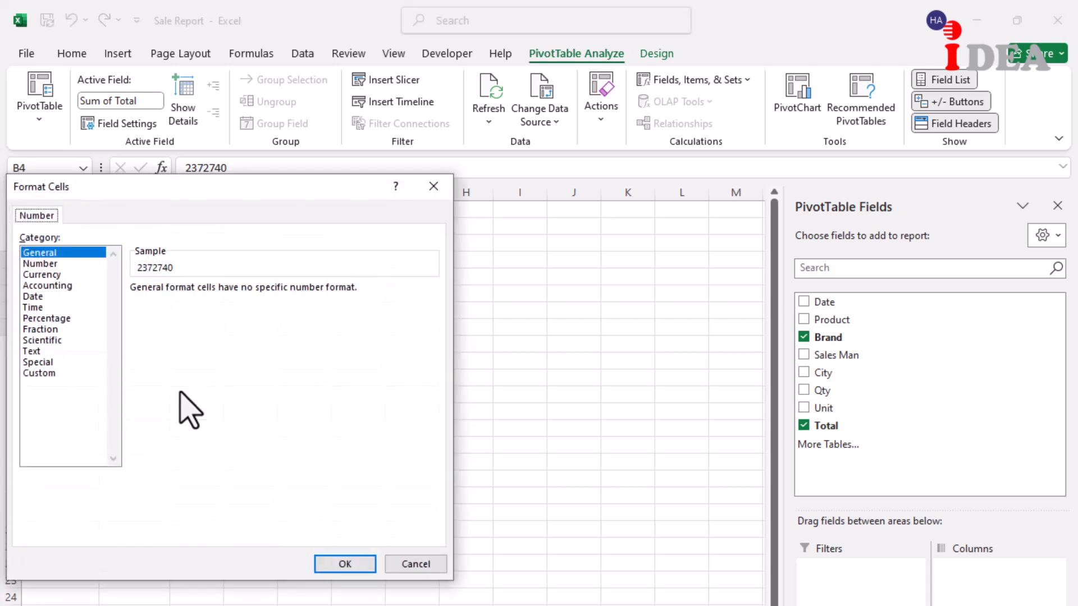
{"action": "left_click", "coordinate": [50, 264]}
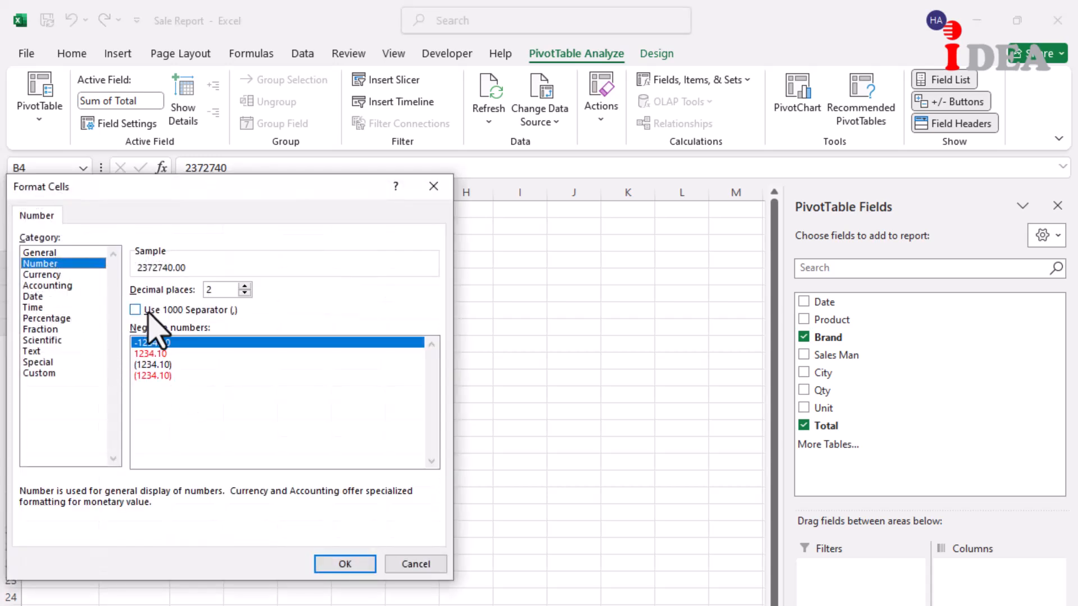
{"action": "left_click", "coordinate": [135, 310]}
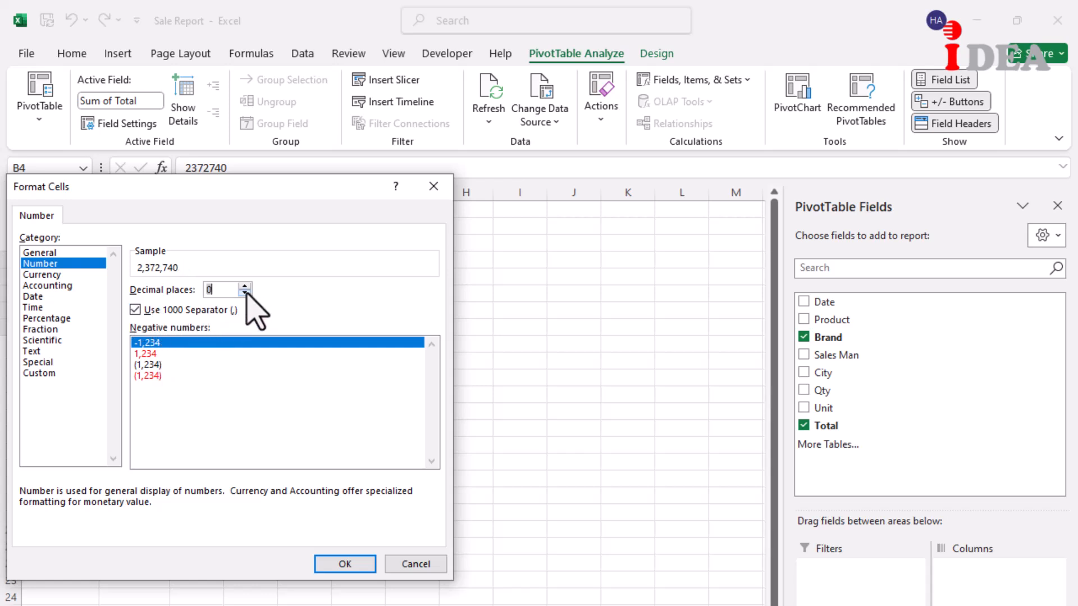
{"action": "left_click", "coordinate": [341, 562]}
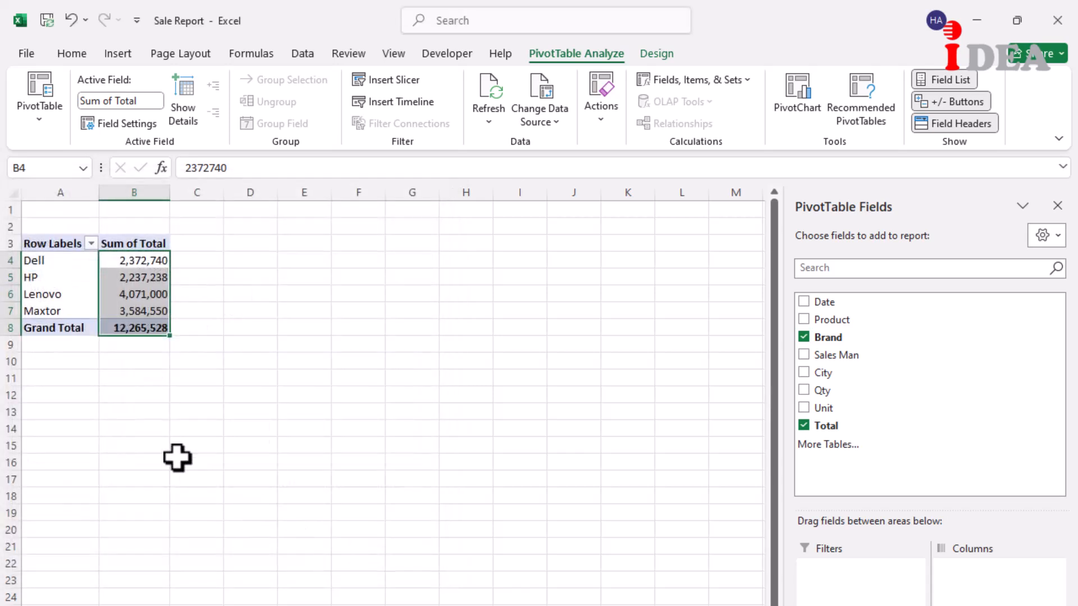
Copy the brand PivotTable to D3, fit column E to its contents, and replace Brand with Sales Man as the copy's row field.
{"action": "left_click_drag", "start_coordinate": [43, 242], "coordinate": [122, 326]}
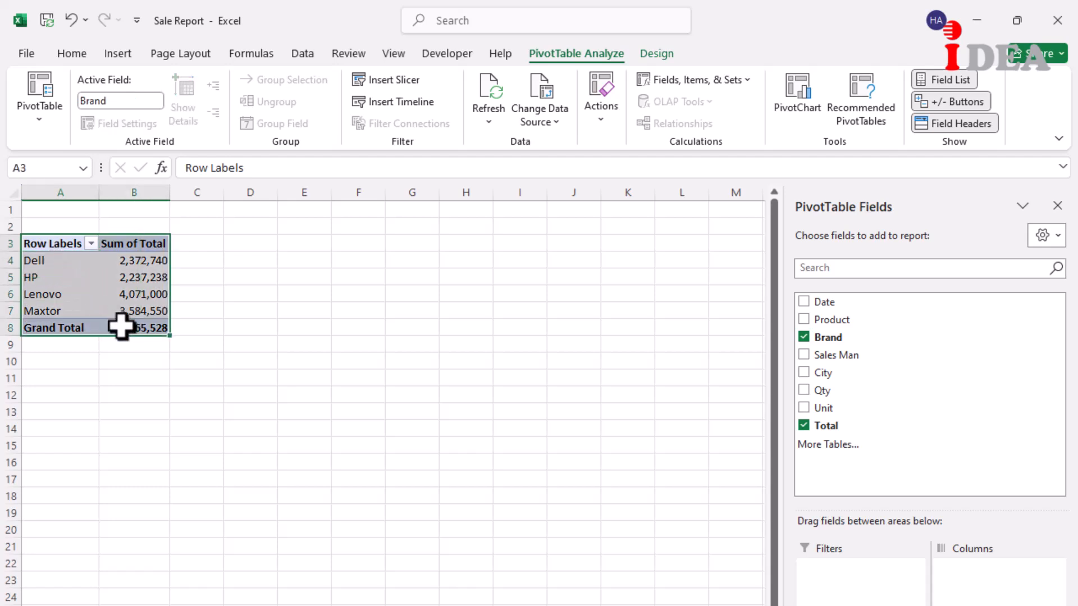
{"action": "key", "text": "ctrl+c"}
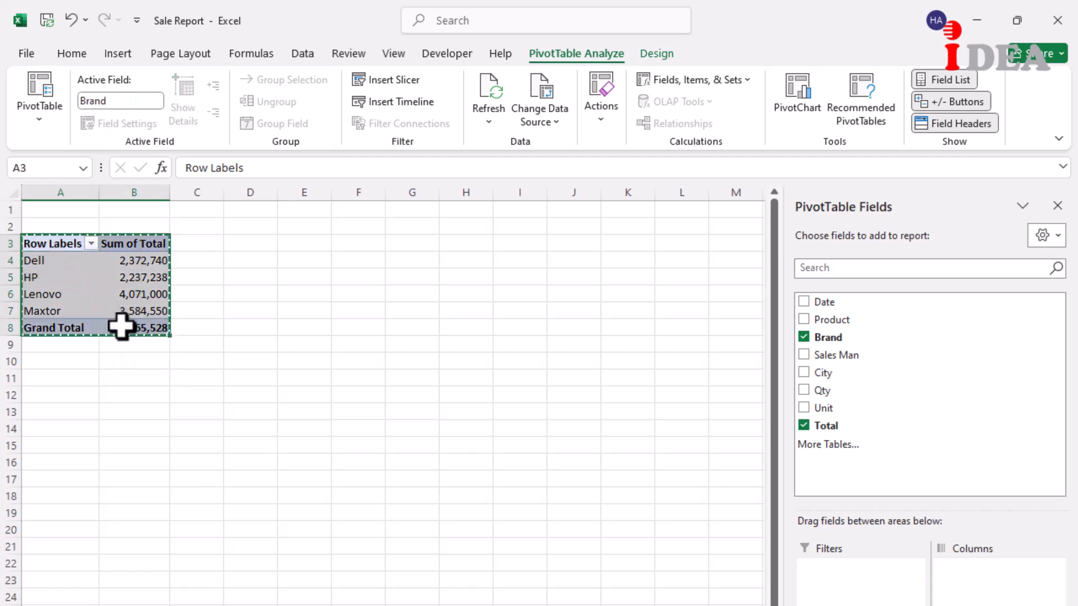
{"action": "left_click", "coordinate": [250, 243]}
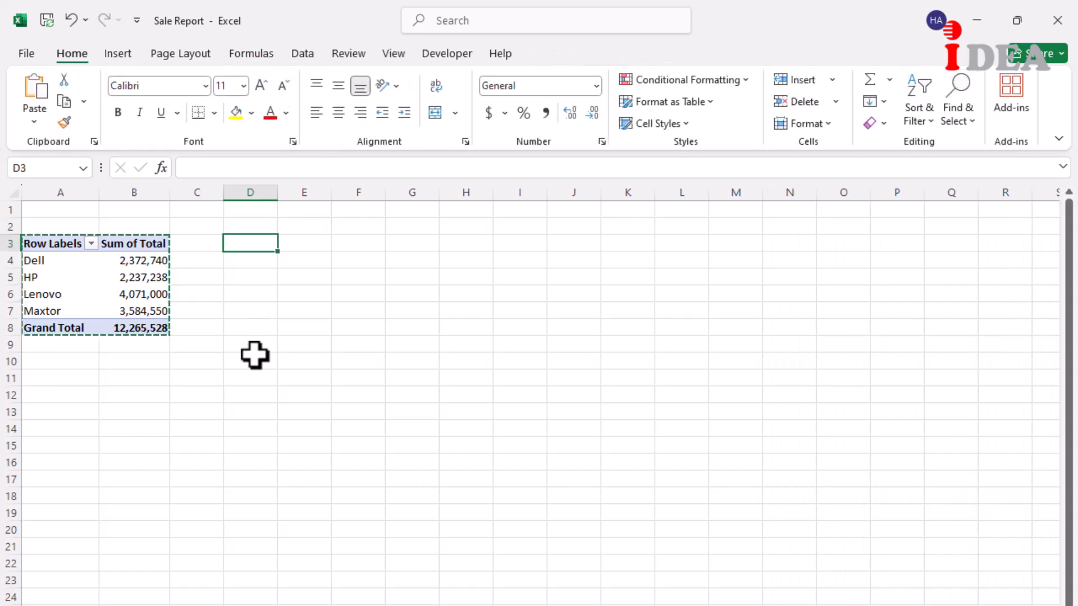
{"action": "key", "text": "ctrl+v"}
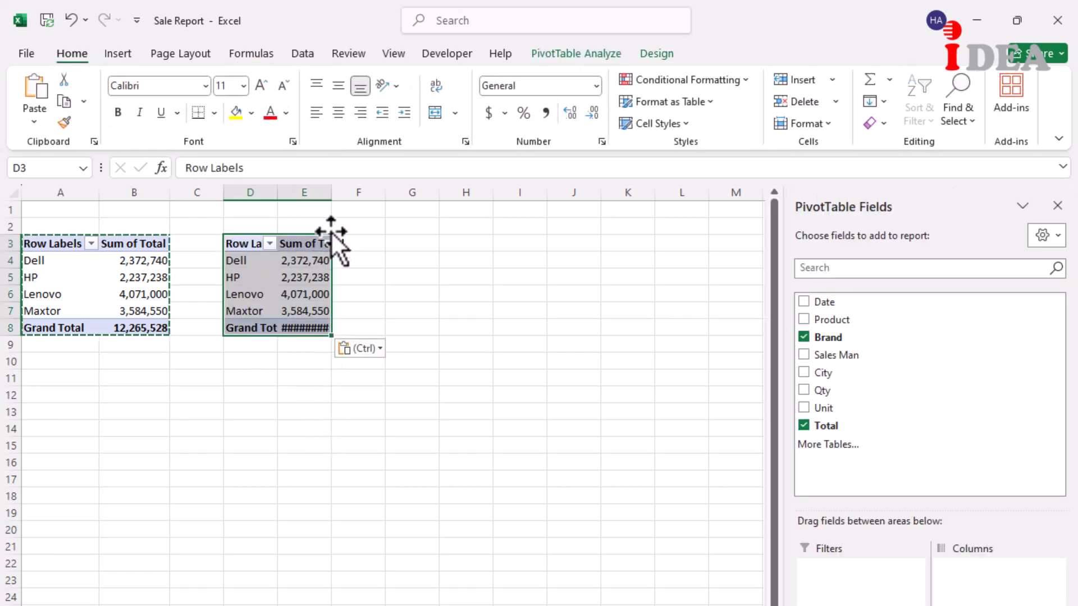
{"action": "double_click", "coordinate": [332, 192]}
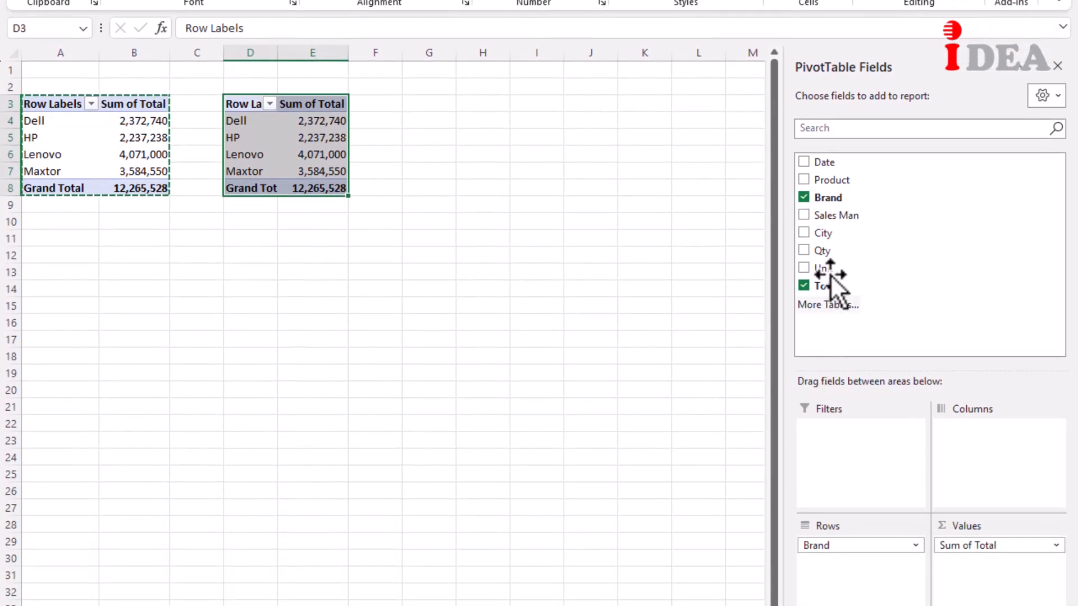
{"action": "left_click", "coordinate": [803, 198]}
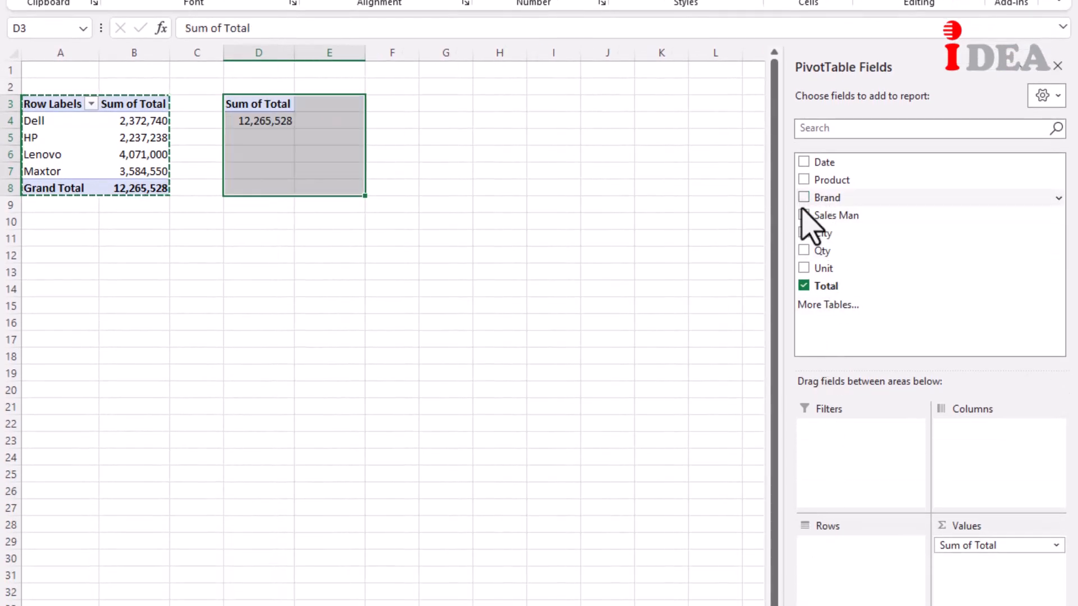
{"action": "left_click", "coordinate": [803, 215]}
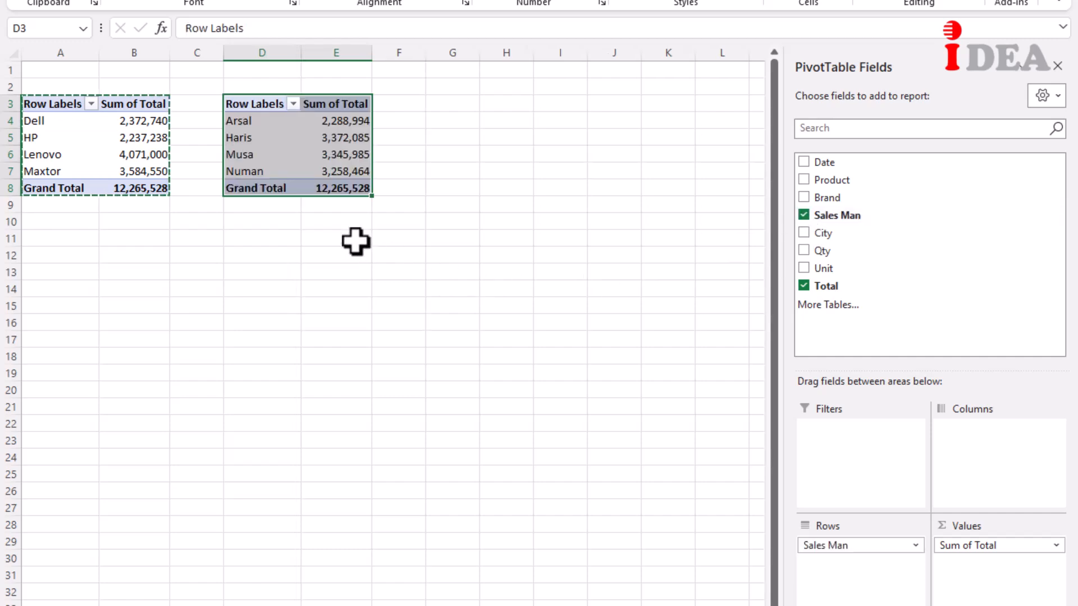
Copy the Sales Man PivotTable to G3, fit column H to its contents, and replace Sales Man with City as the copy's row field.
{"action": "key", "text": "ctrl+c"}
{"action": "left_click", "coordinate": [454, 105]}
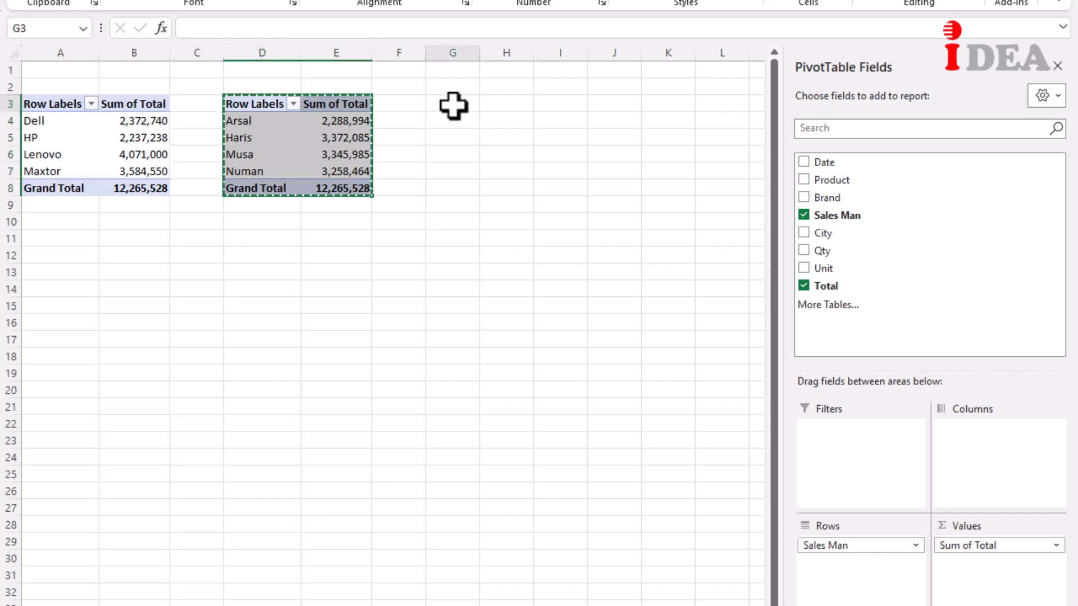
{"action": "key", "text": "ctrl+v"}
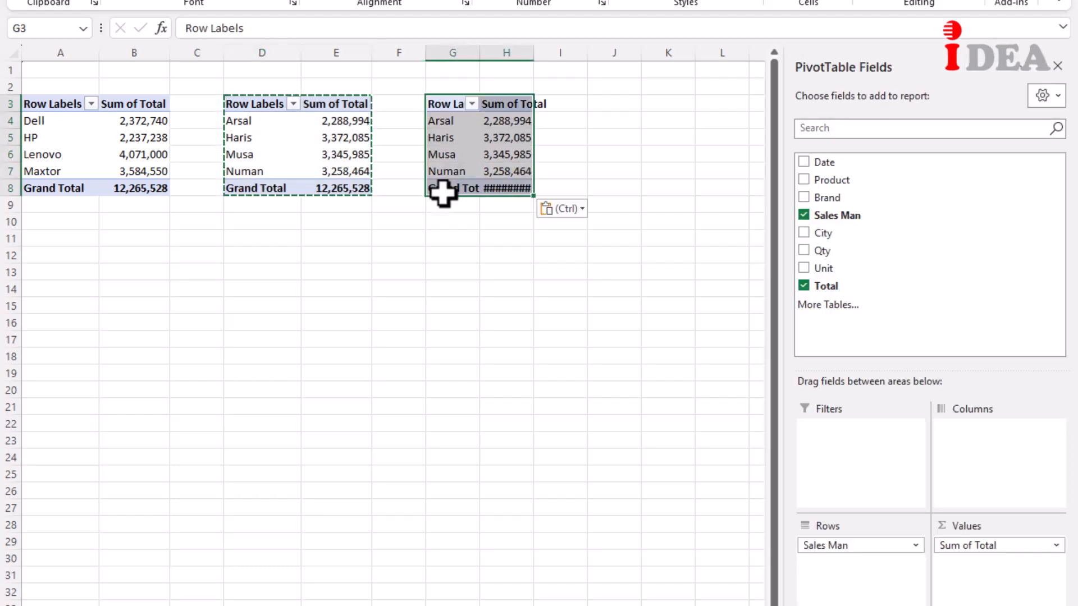
{"action": "double_click", "coordinate": [535, 53]}
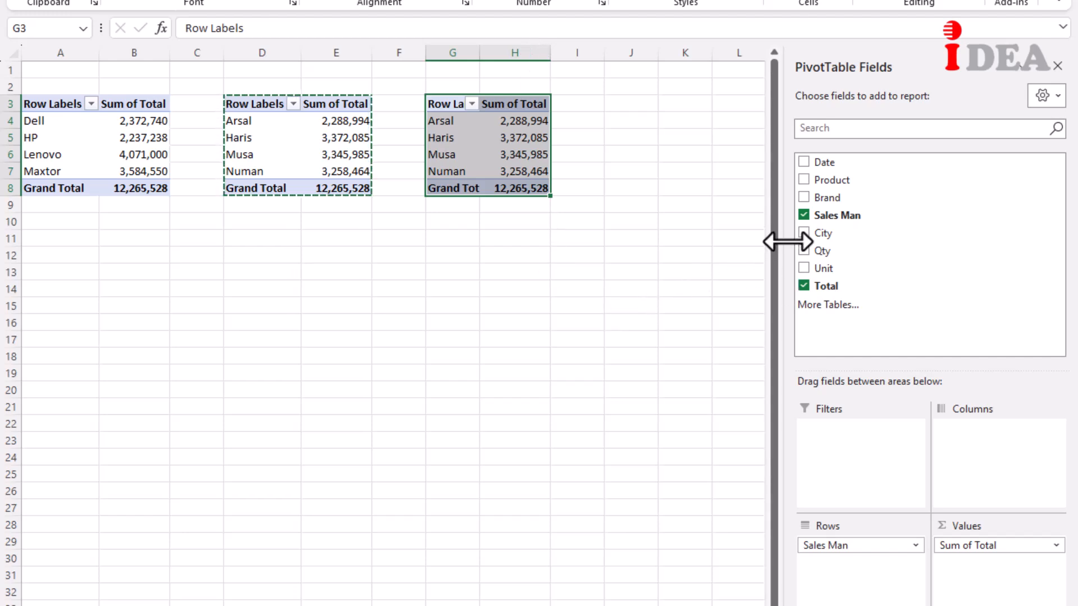
{"action": "left_click", "coordinate": [803, 216]}
{"action": "left_click", "coordinate": [803, 233]}
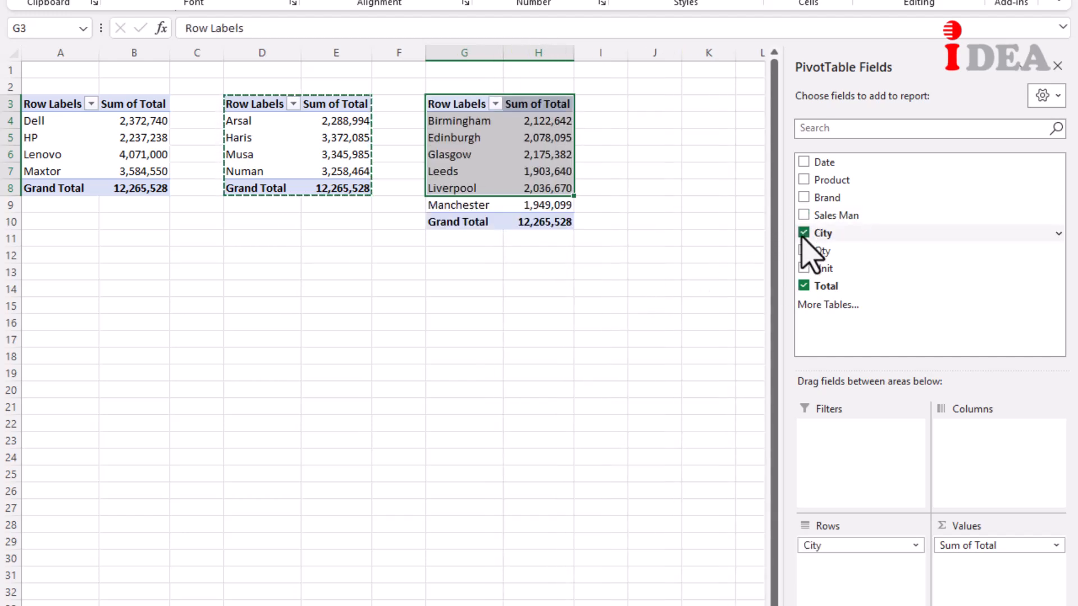
{"action": "left_click", "coordinate": [355, 318]}
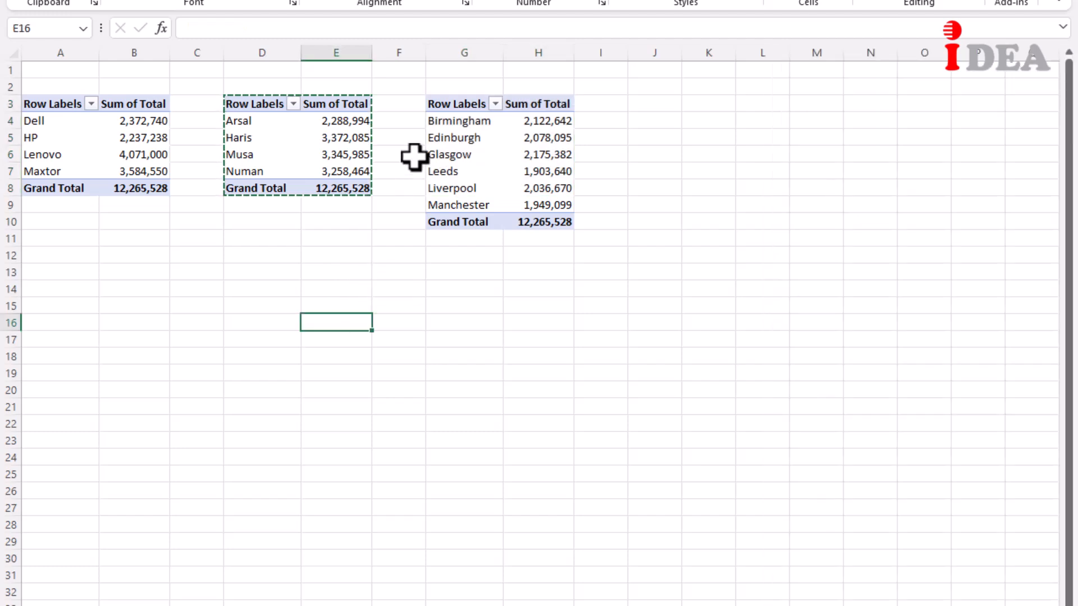
Copy the City PivotTable to A15 and replace City with Date as the copy's row field.
{"action": "left_click_drag", "start_coordinate": [452, 105], "coordinate": [522, 222]}
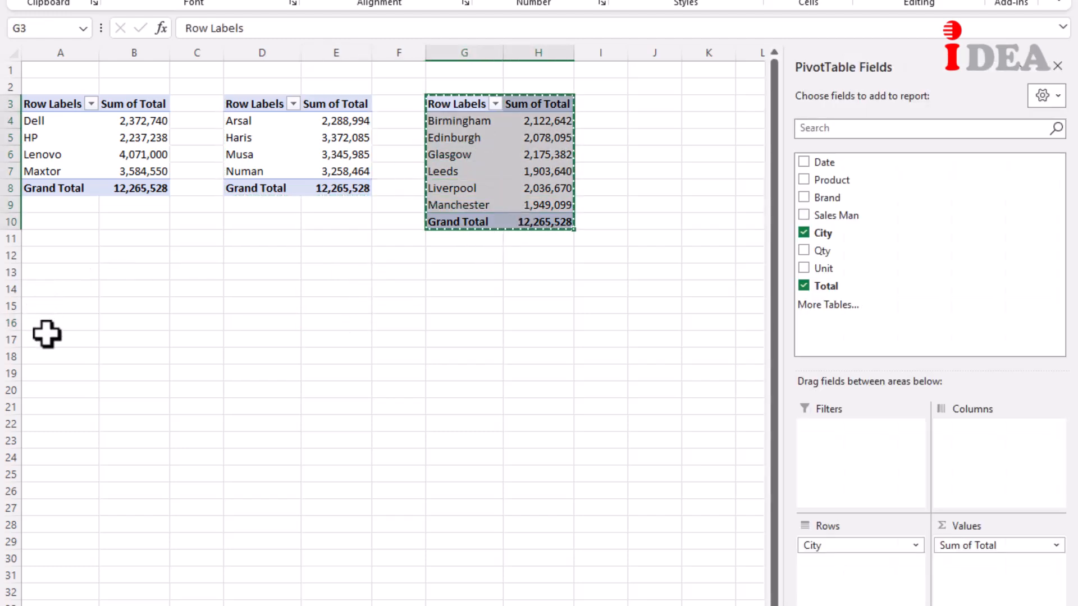
{"action": "left_click", "coordinate": [53, 307]}
{"action": "key", "text": "ctrl+v"}
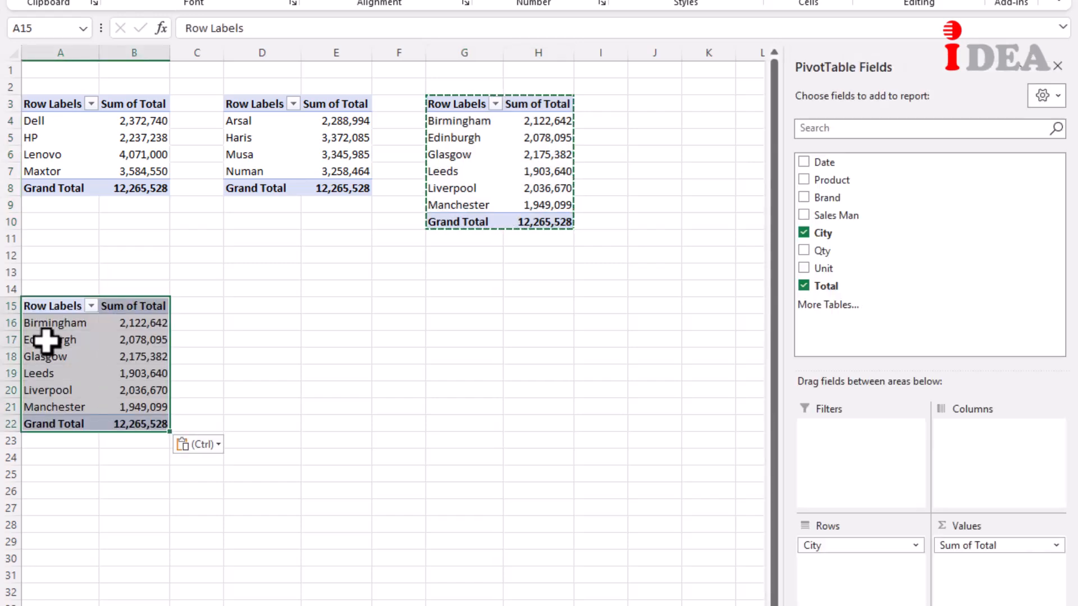
{"action": "left_click", "coordinate": [804, 232]}
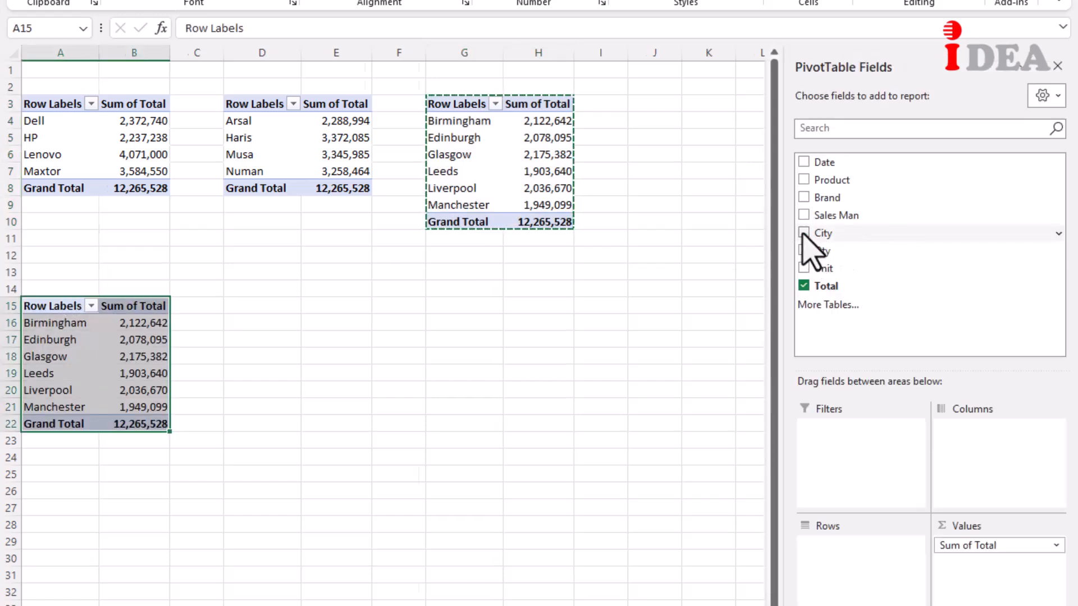
{"action": "left_click", "coordinate": [804, 162]}
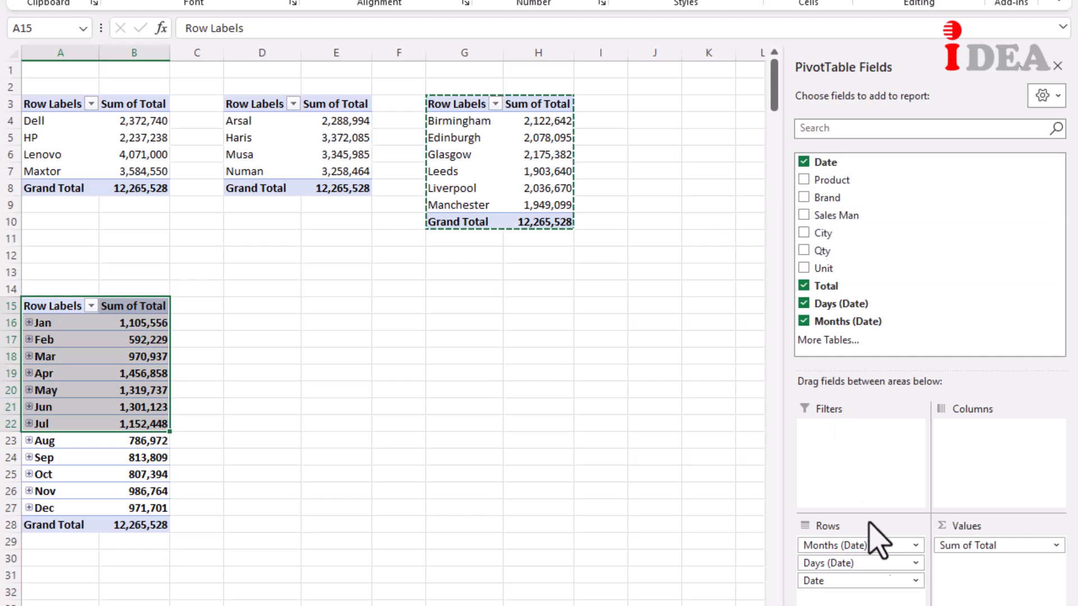
Remove the Days (Date) and Date fields from the rows of the A15 PivotTable, keeping Months (Date).
{"action": "left_click_drag", "start_coordinate": [875, 567], "coordinate": [724, 587]}
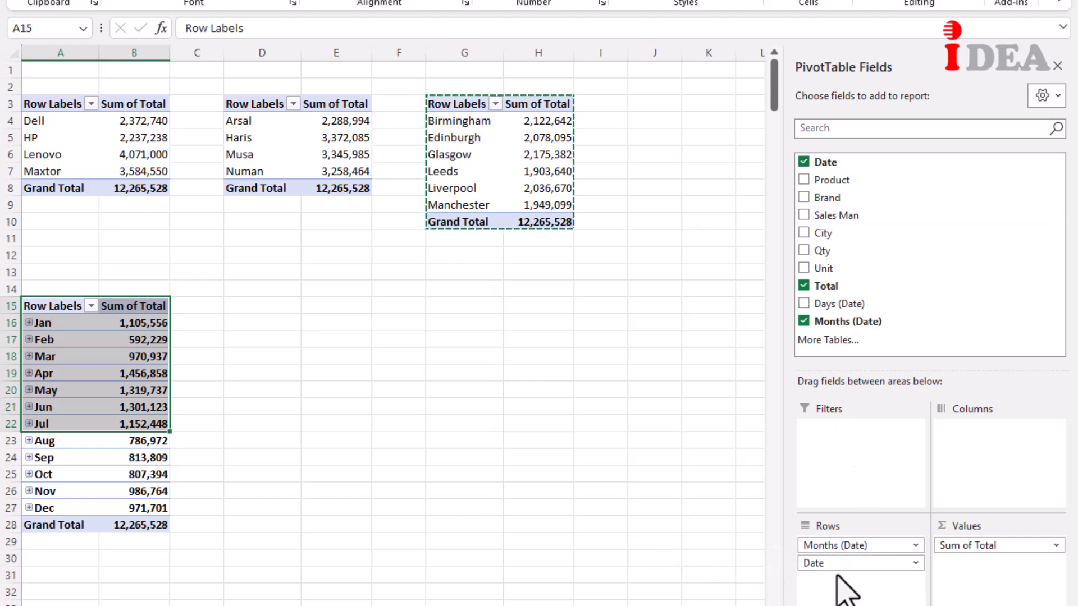
{"action": "left_click_drag", "start_coordinate": [847, 567], "coordinate": [649, 553]}
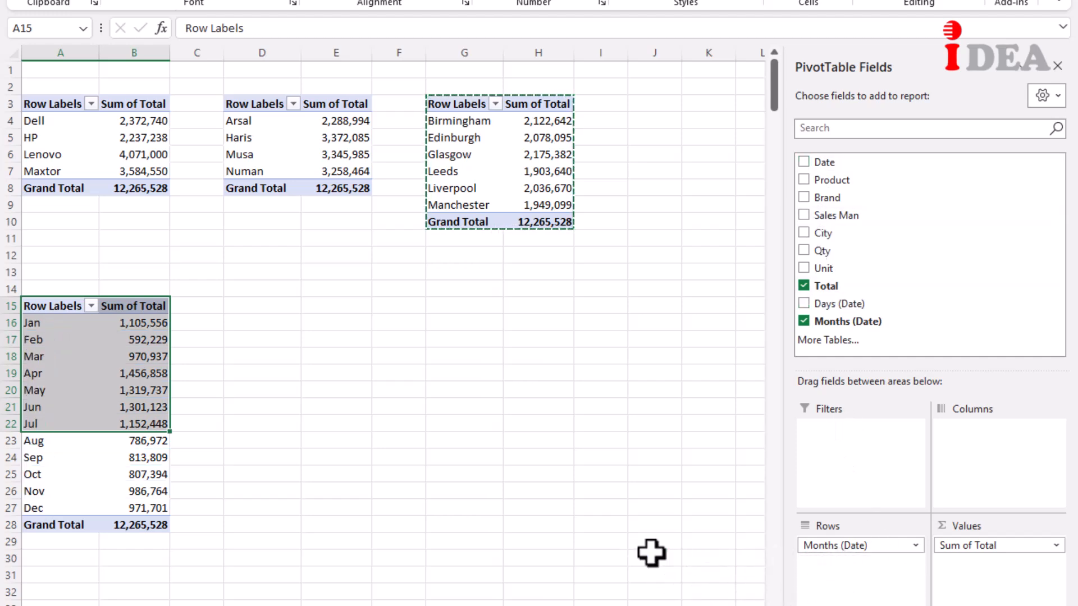
{"action": "left_click", "coordinate": [365, 495]}
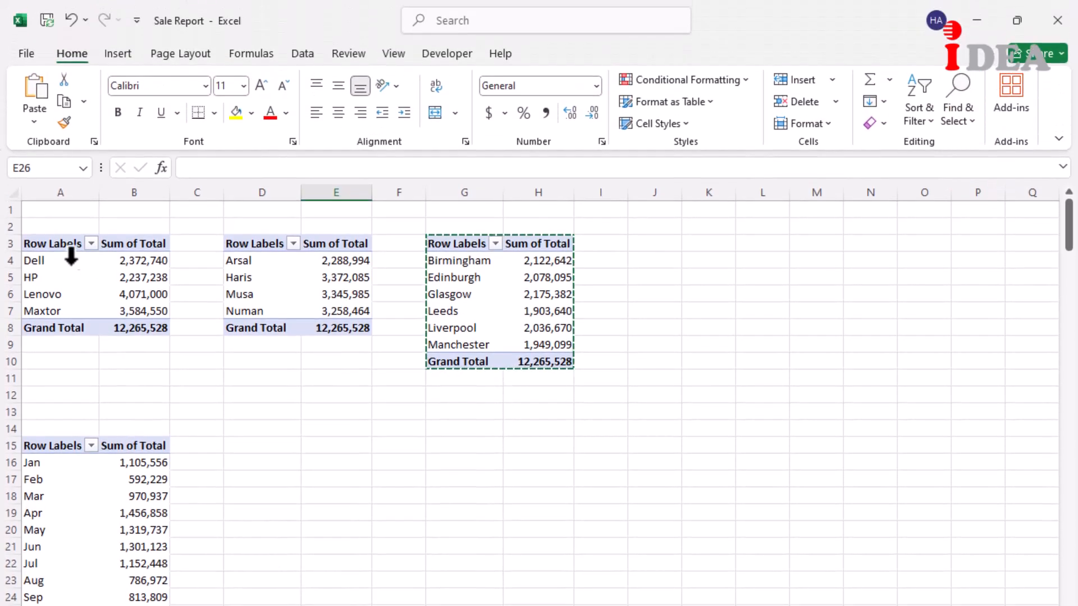
Insert a 2-D pie chart from the brand PivotTable and hide all field buttons on it.
{"action": "left_click", "coordinate": [61, 120]}
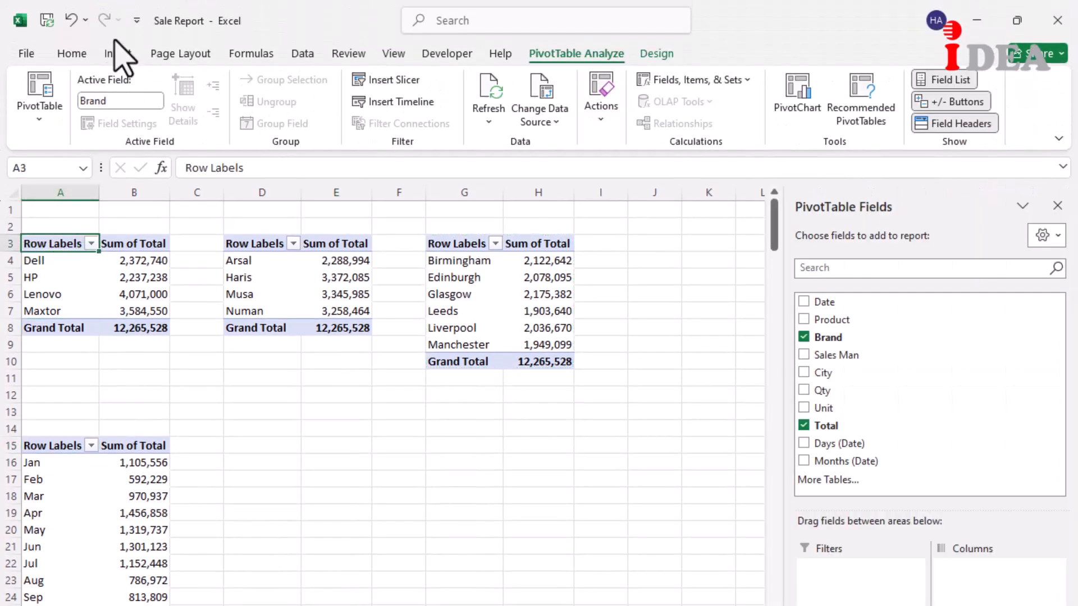
{"action": "left_click", "coordinate": [118, 54]}
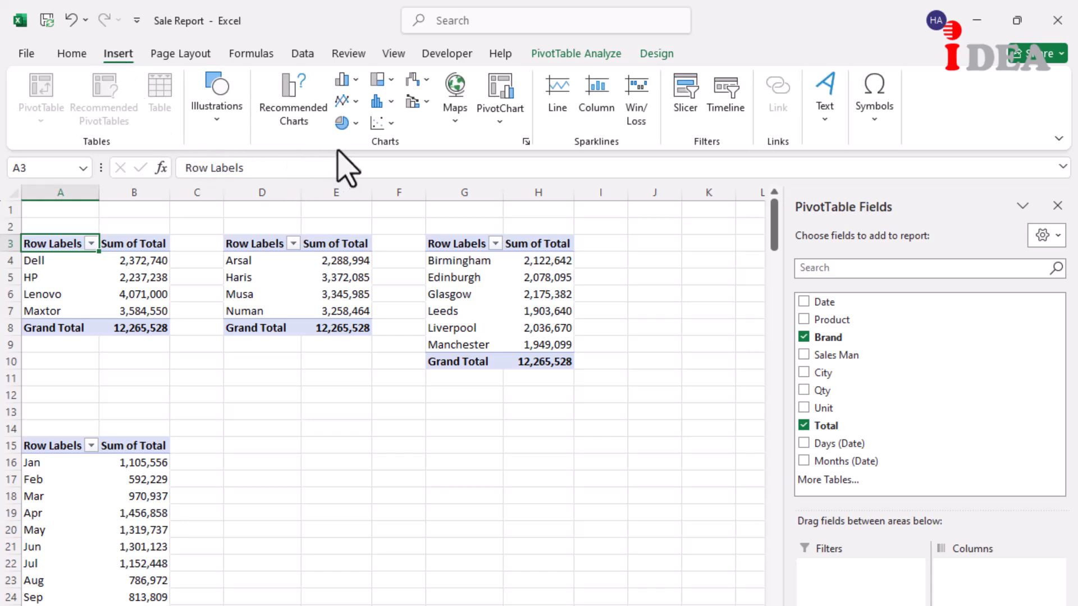
{"action": "left_click", "coordinate": [356, 124]}
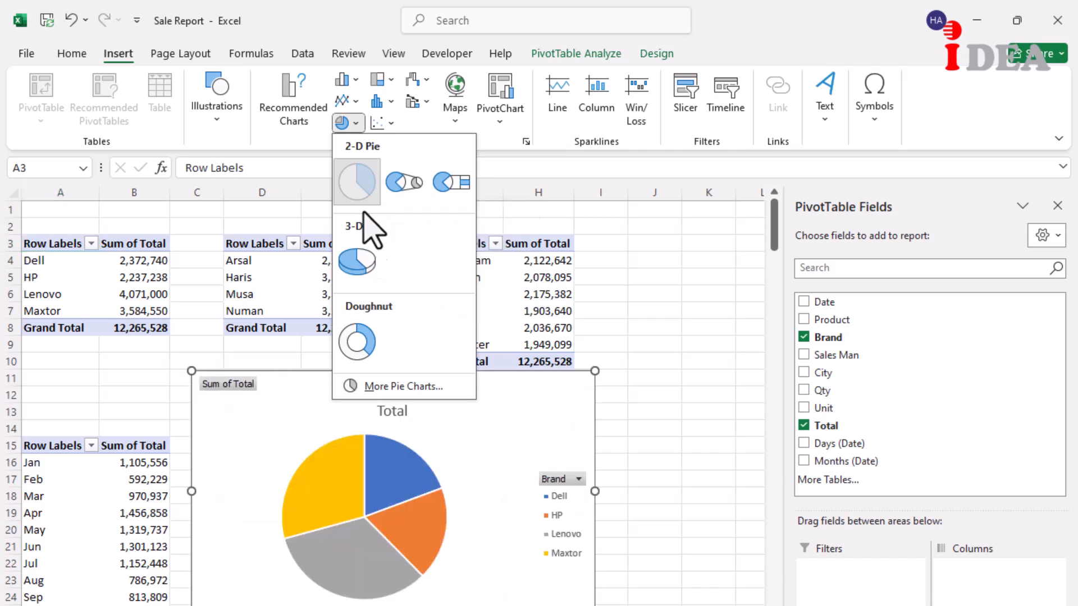
{"action": "left_click", "coordinate": [363, 186]}
{"action": "right_click", "coordinate": [227, 390]}
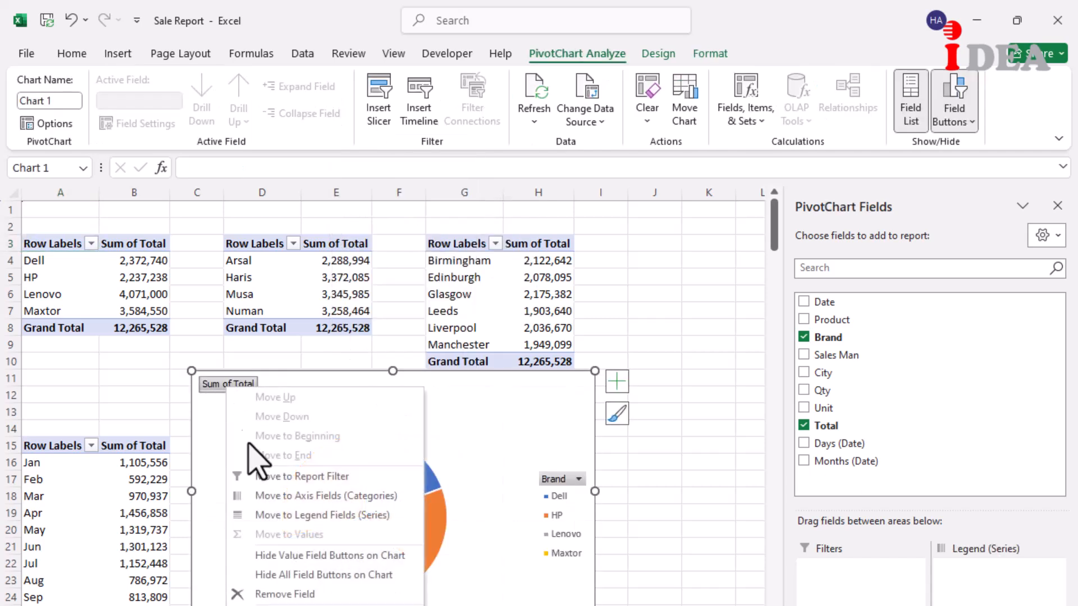
{"action": "left_click", "coordinate": [303, 575]}
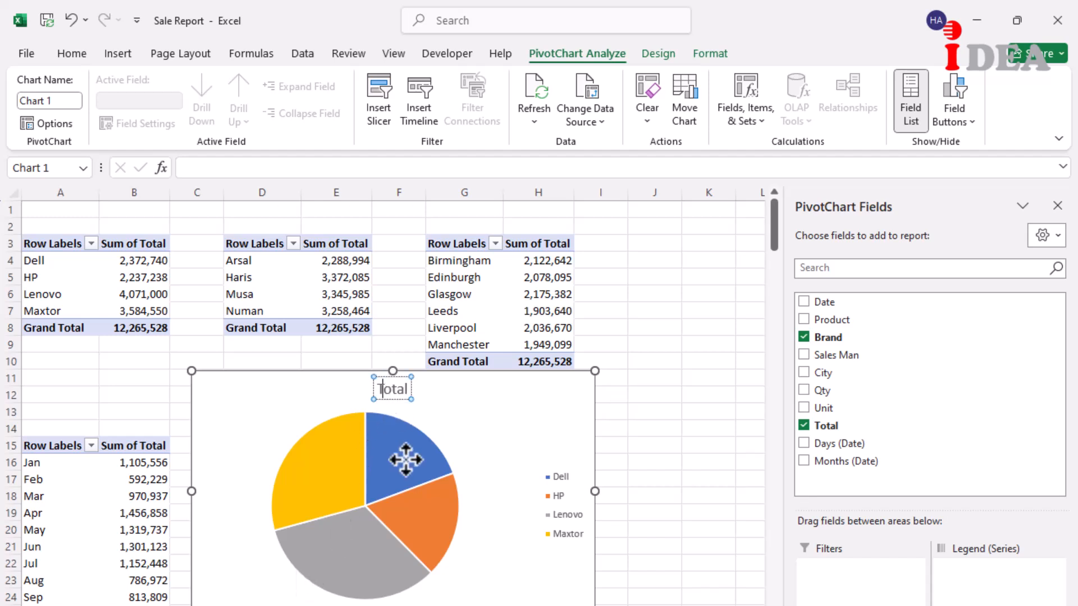
Title the pie chart "Sales Report By Brand" and cut the chart from the sheet.
{"action": "mouse_move", "coordinate": [406, 459]}
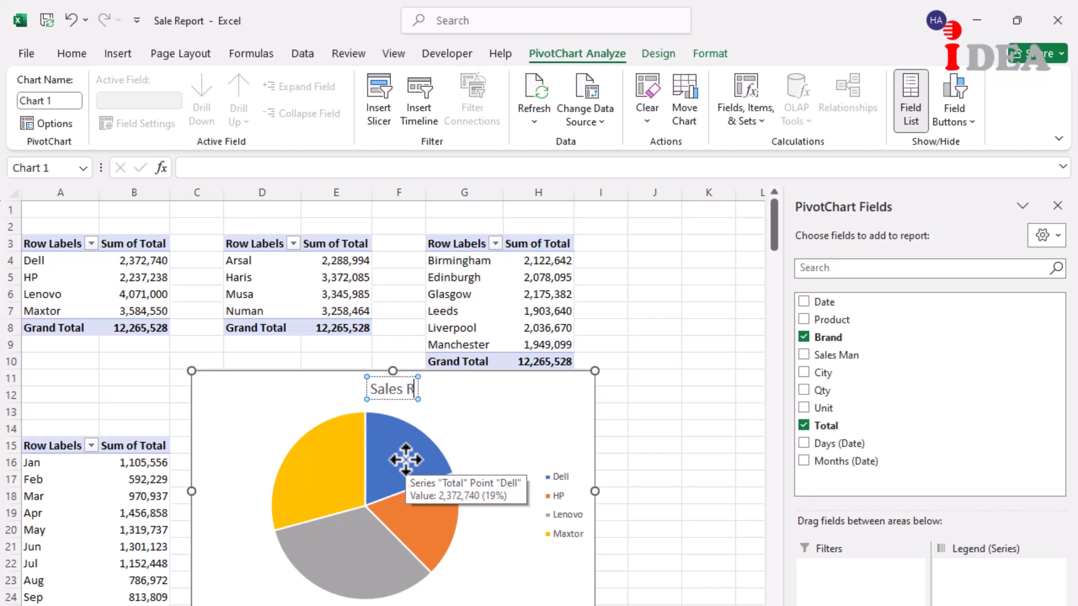
{"action": "type", "text": "By Brand"}
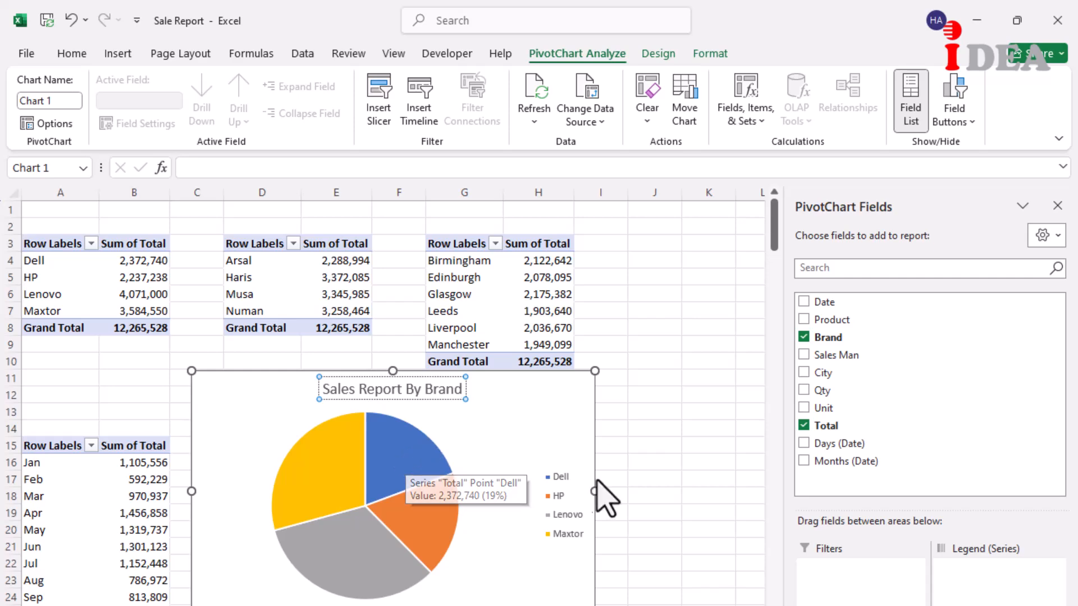
{"action": "left_click", "coordinate": [630, 457]}
{"action": "left_click", "coordinate": [509, 442]}
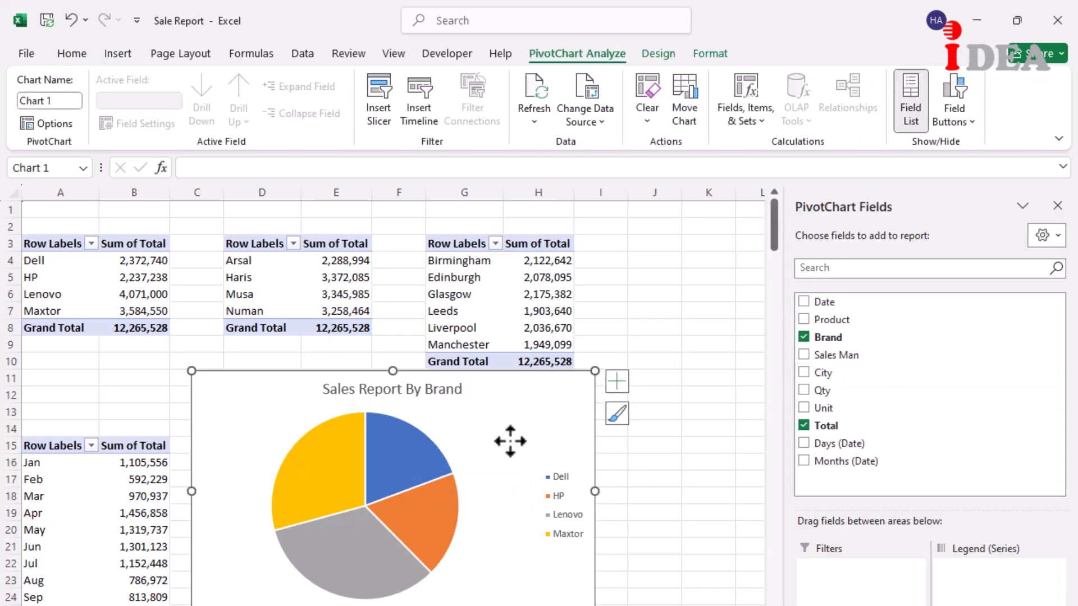
{"action": "key", "text": "Delete"}
Insert a new worksheet before Sheet9 and name it Dash Board.
{"action": "right_click", "coordinate": [133, 550]}
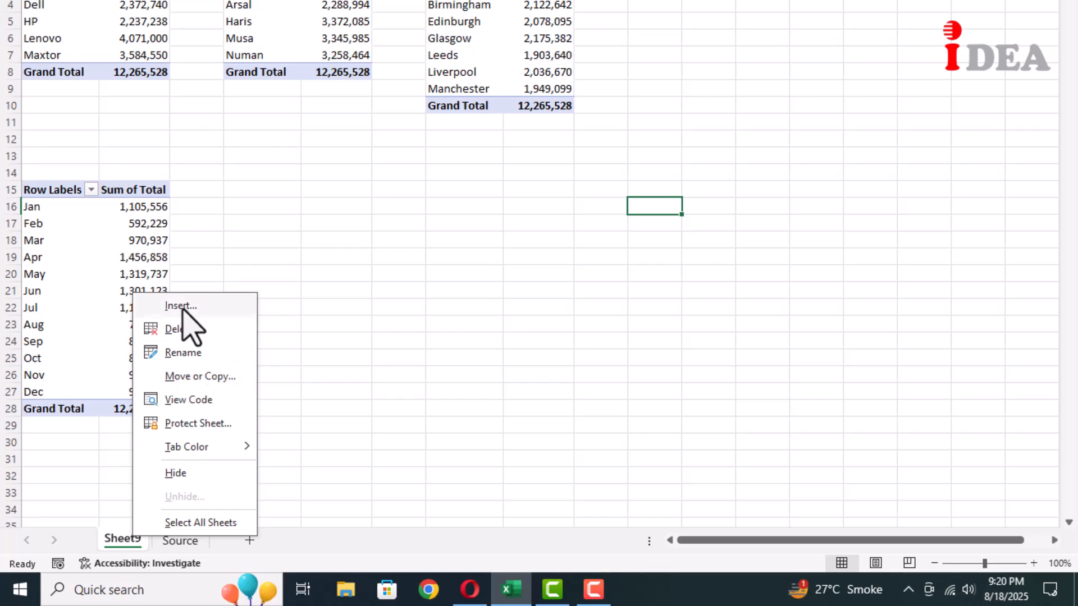
{"action": "left_click", "coordinate": [180, 561]}
{"action": "double_click", "coordinate": [52, 225]}
{"action": "right_click", "coordinate": [147, 537]}
{"action": "left_click", "coordinate": [185, 351]}
{"action": "type", "text": "Dash Board"}
{"action": "key", "text": "Return"}
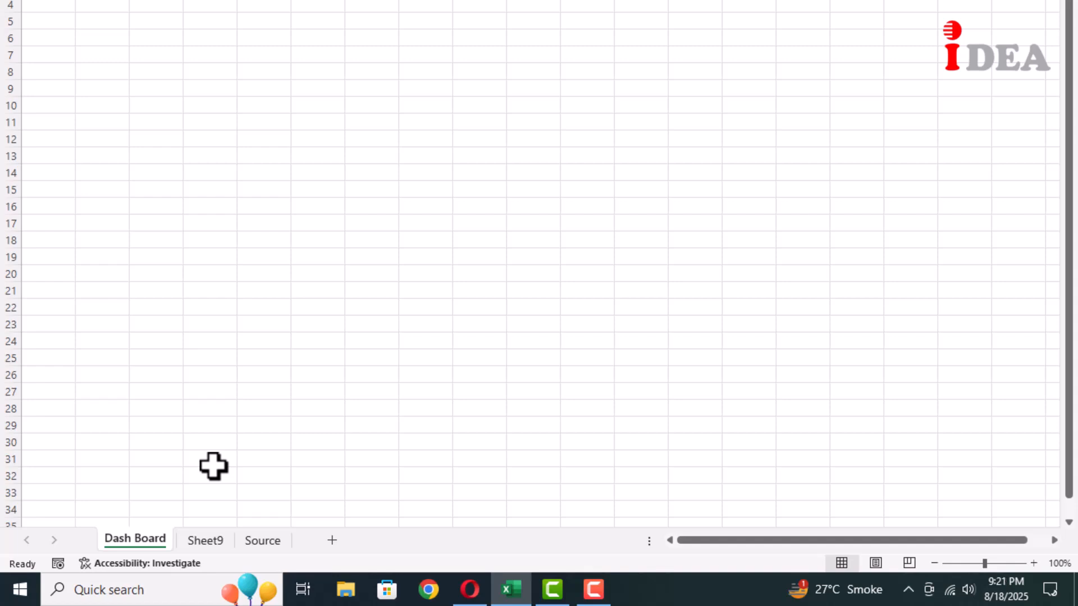
Paste the brand pie chart at A10 of the Dash Board sheet and narrow it to end just inside column F.
{"action": "left_click", "coordinate": [50, 106]}
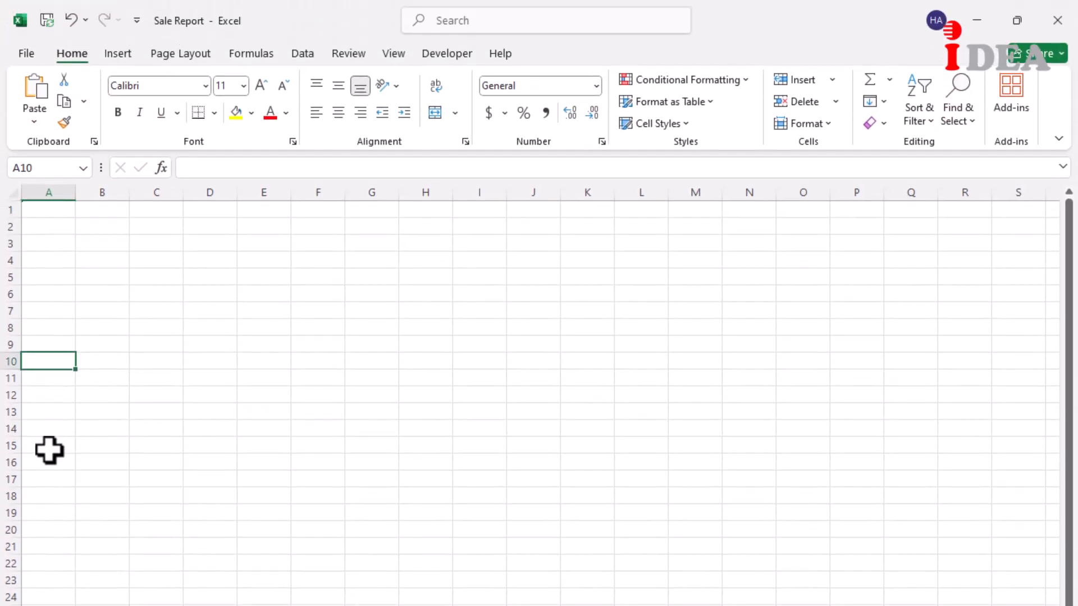
{"action": "key", "text": "ctrl+v"}
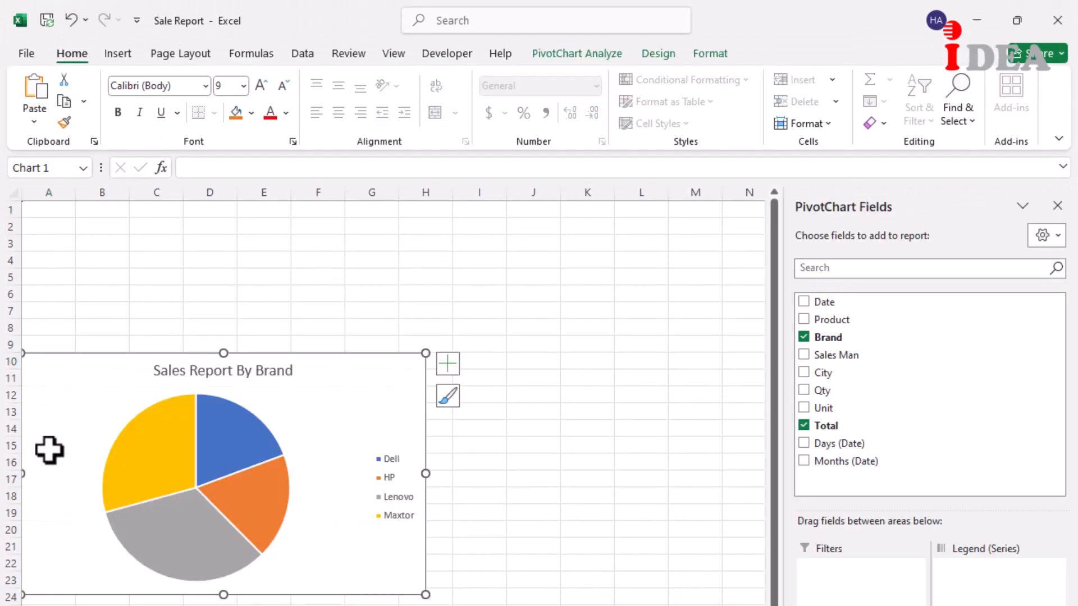
{"action": "left_click_drag", "start_coordinate": [425, 474], "coordinate": [296, 474]}
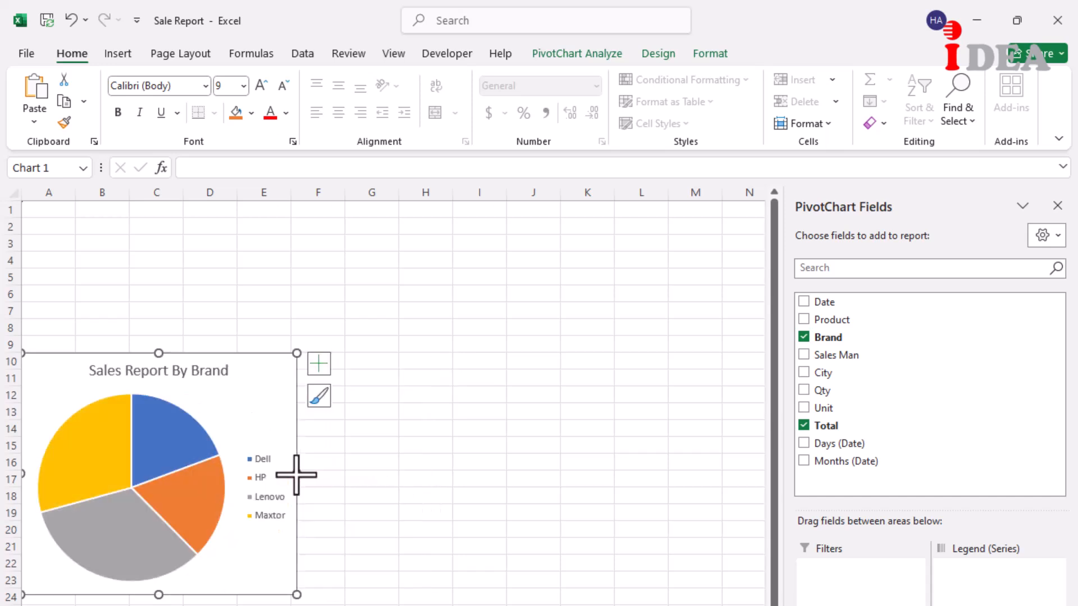
{"action": "left_click", "coordinate": [324, 560]}
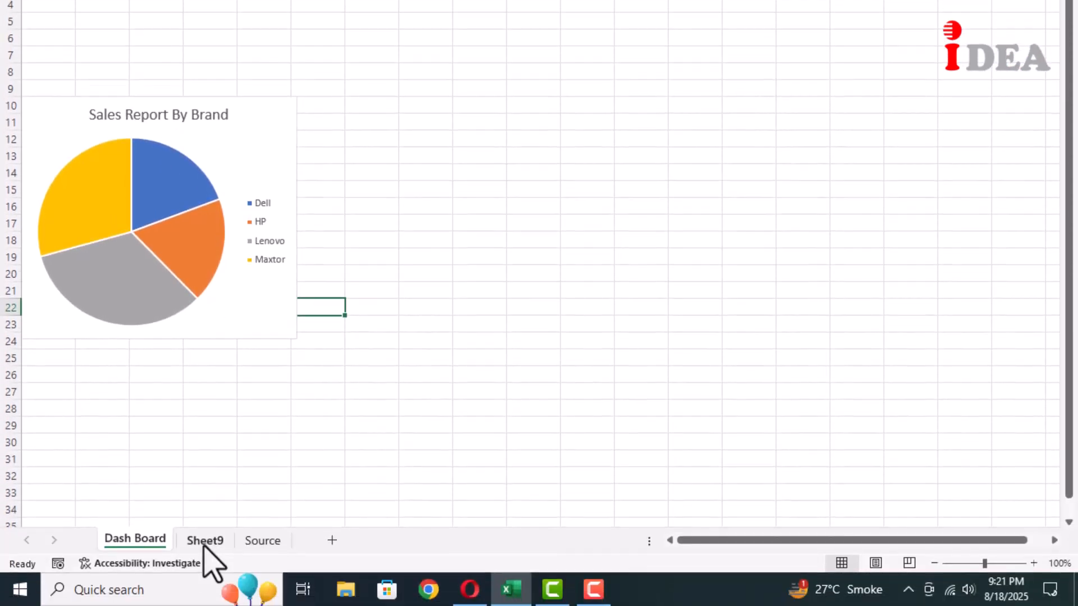
Rename Sheet9 as Pivot Table.
{"action": "left_click", "coordinate": [205, 541]}
{"action": "right_click", "coordinate": [205, 542]}
{"action": "left_click", "coordinate": [255, 362]}
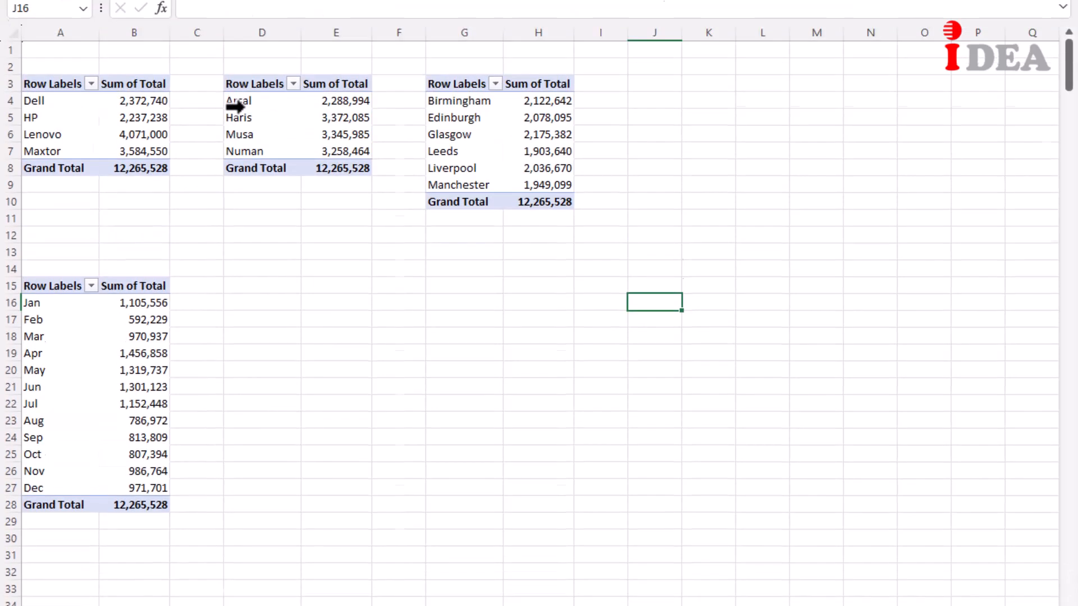
Insert a 2-D line chart from the Sales Man PivotTable and hide all field buttons on it.
{"action": "left_click", "coordinate": [241, 5]}
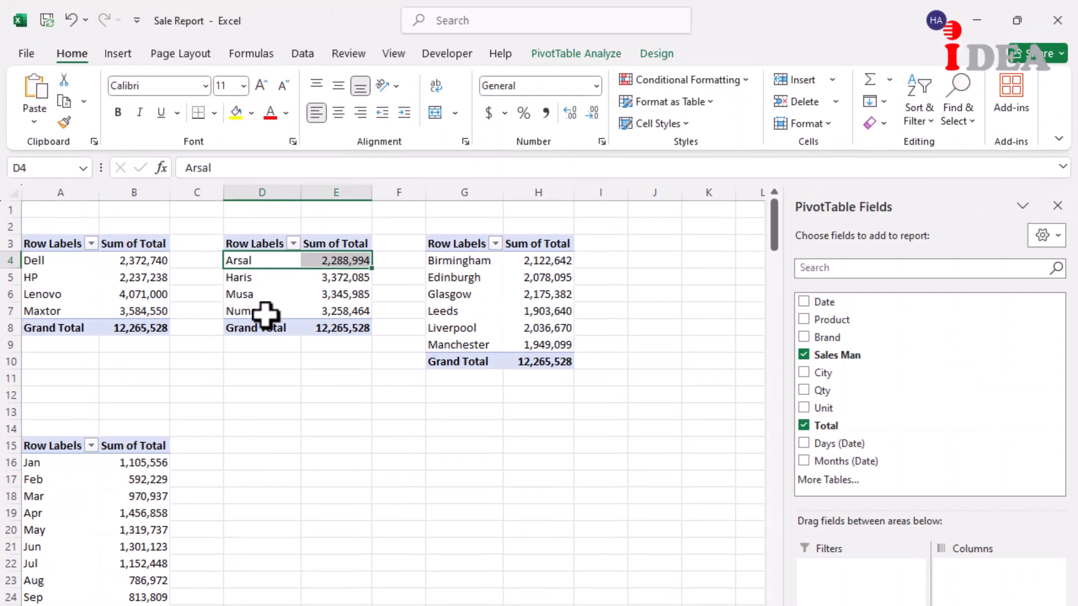
{"action": "left_click", "coordinate": [257, 260]}
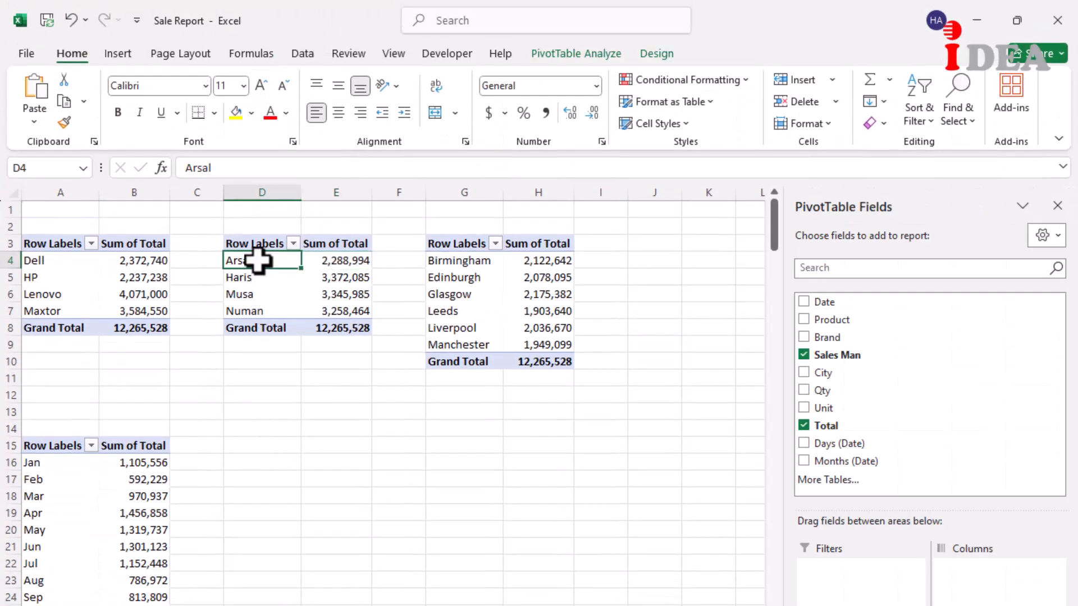
{"action": "left_click", "coordinate": [119, 55]}
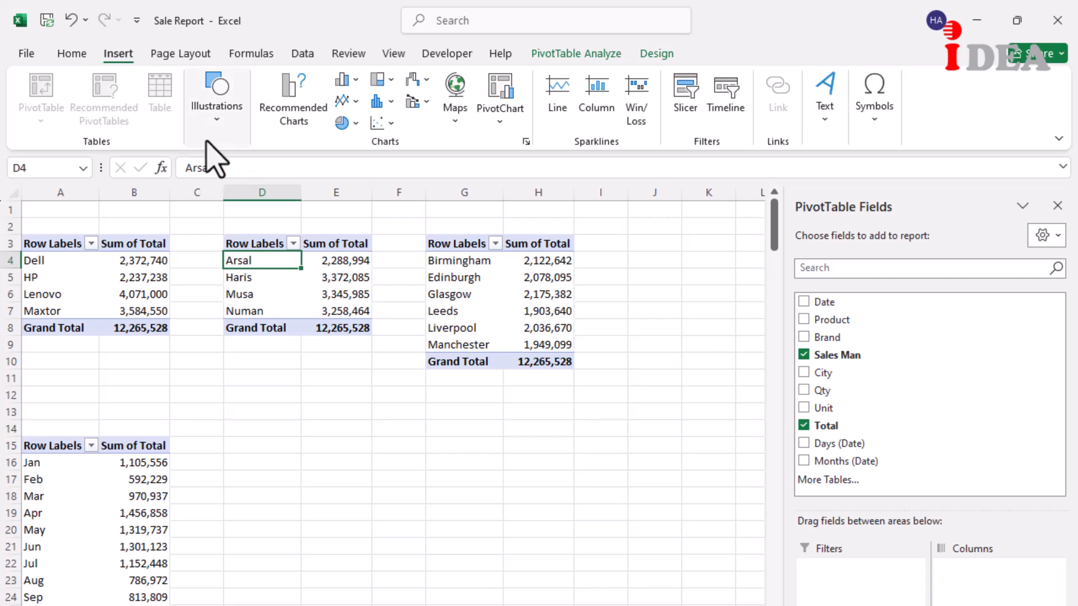
{"action": "left_click", "coordinate": [354, 101]}
{"action": "left_click", "coordinate": [363, 157]}
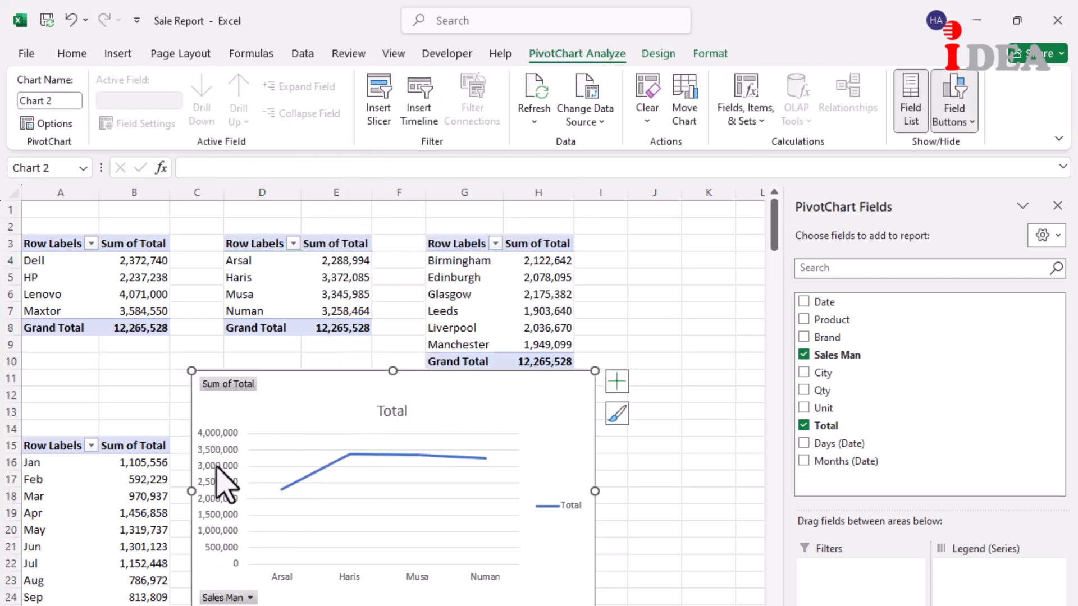
{"action": "right_click", "coordinate": [228, 387]}
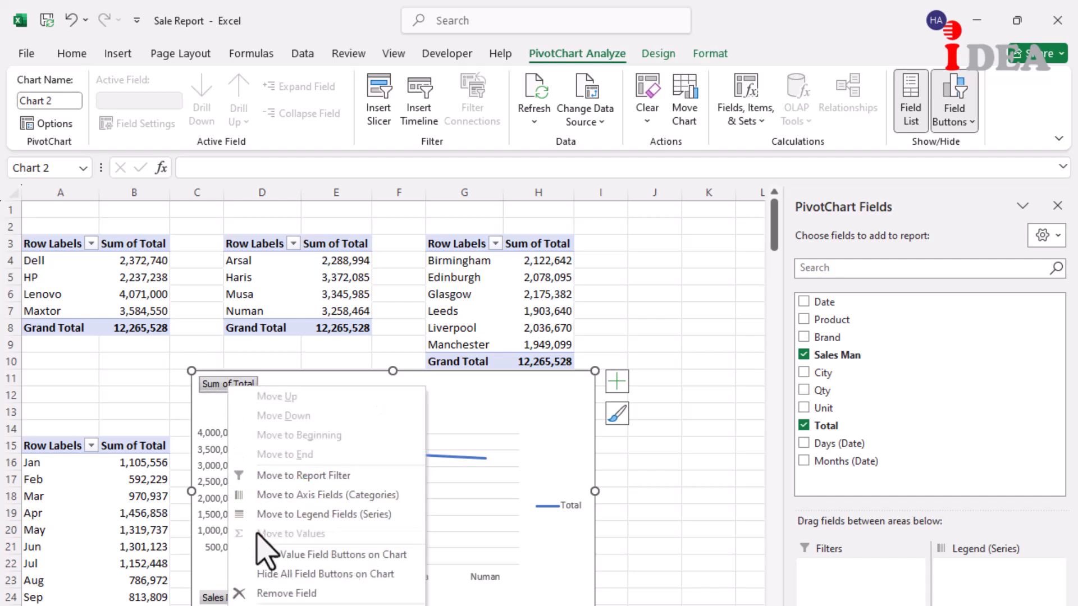
{"action": "left_click", "coordinate": [269, 570]}
Delete the vertical axis labels and the gridlines from the Sales Man line chart.
{"action": "left_click", "coordinate": [217, 430]}
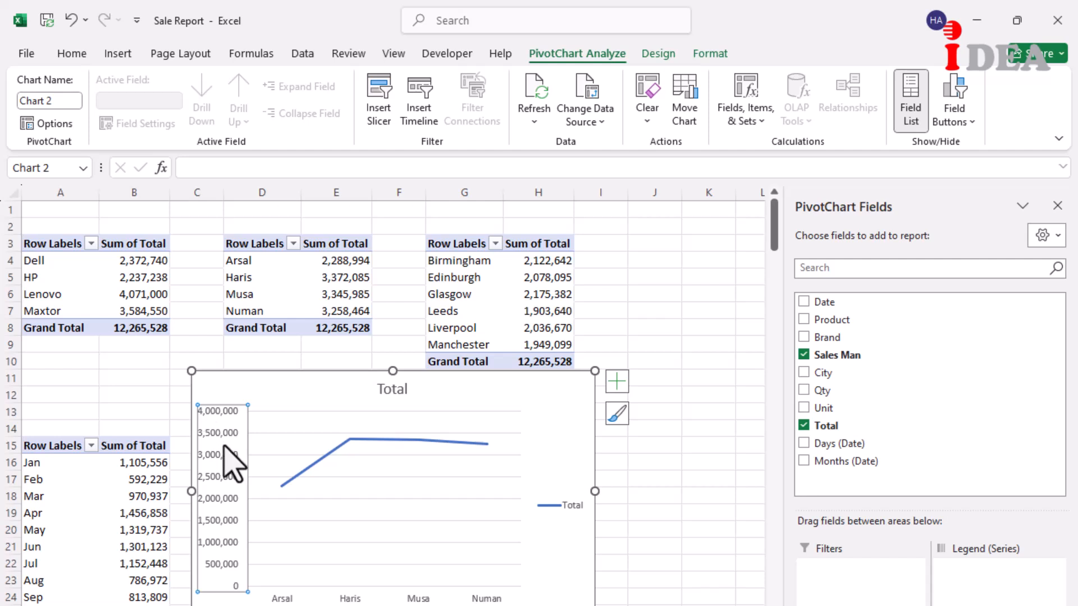
{"action": "key", "text": "Delete"}
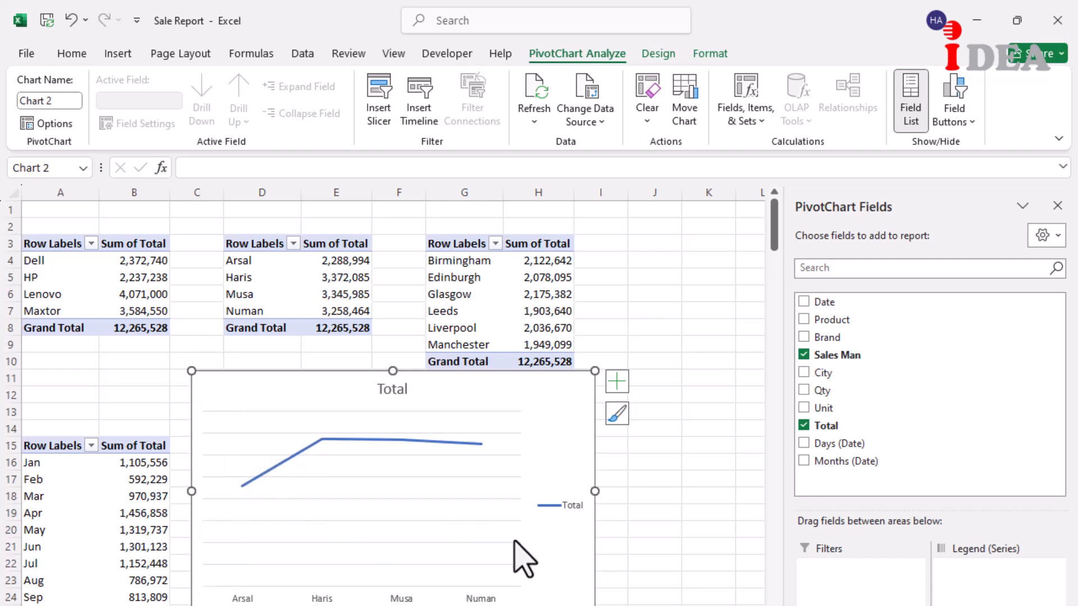
{"action": "left_click", "coordinate": [509, 456]}
{"action": "key", "text": "Delete"}
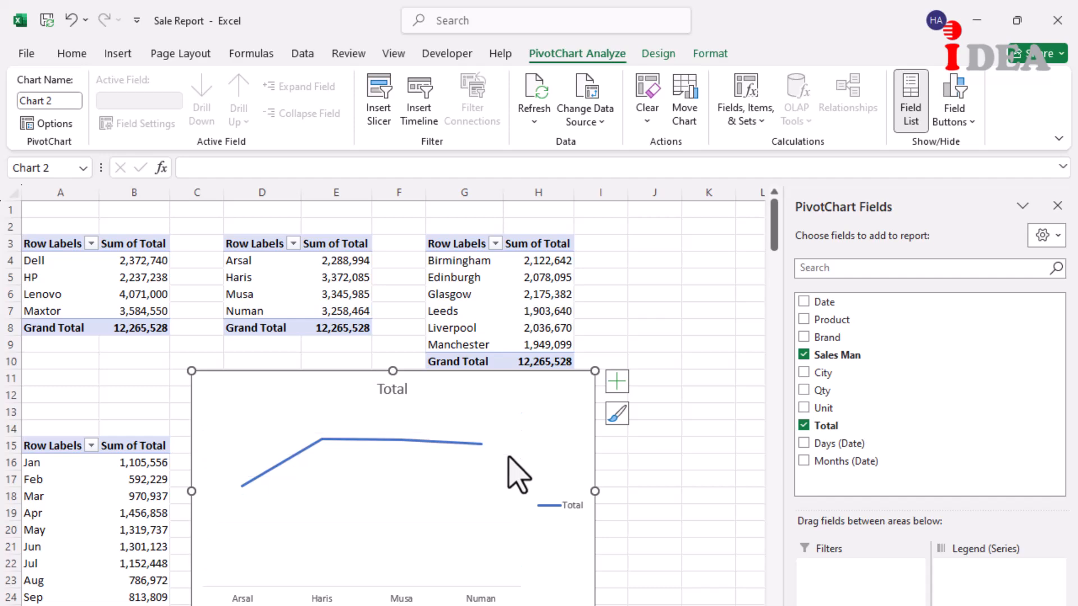
Move the Sales Man line chart to G10 of the Dash Board sheet and narrow it to end just inside column M.
{"action": "key", "text": "Delete"}
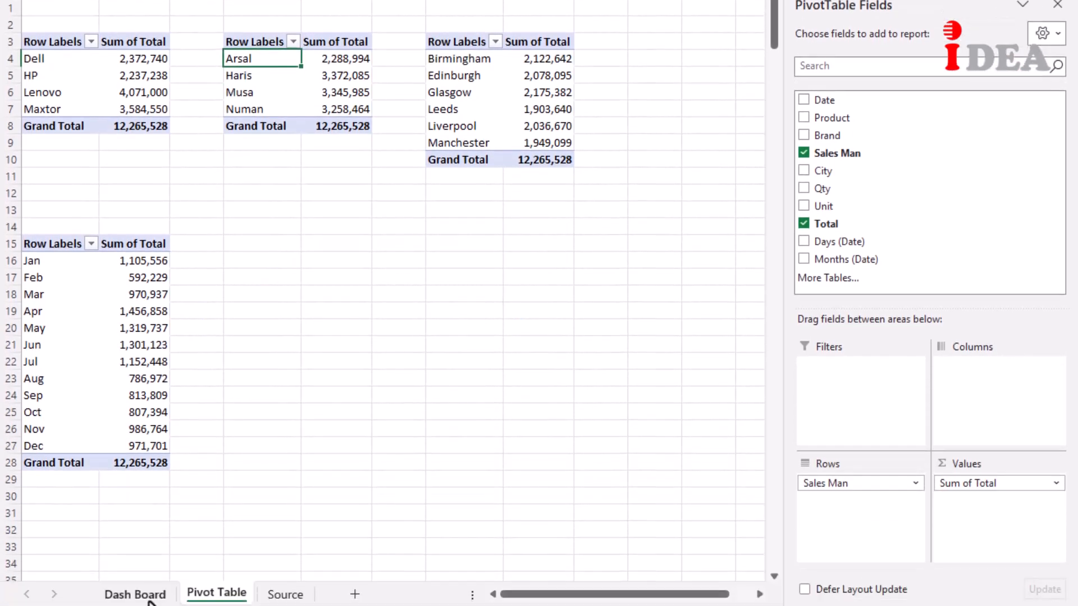
{"action": "left_click", "coordinate": [132, 592]}
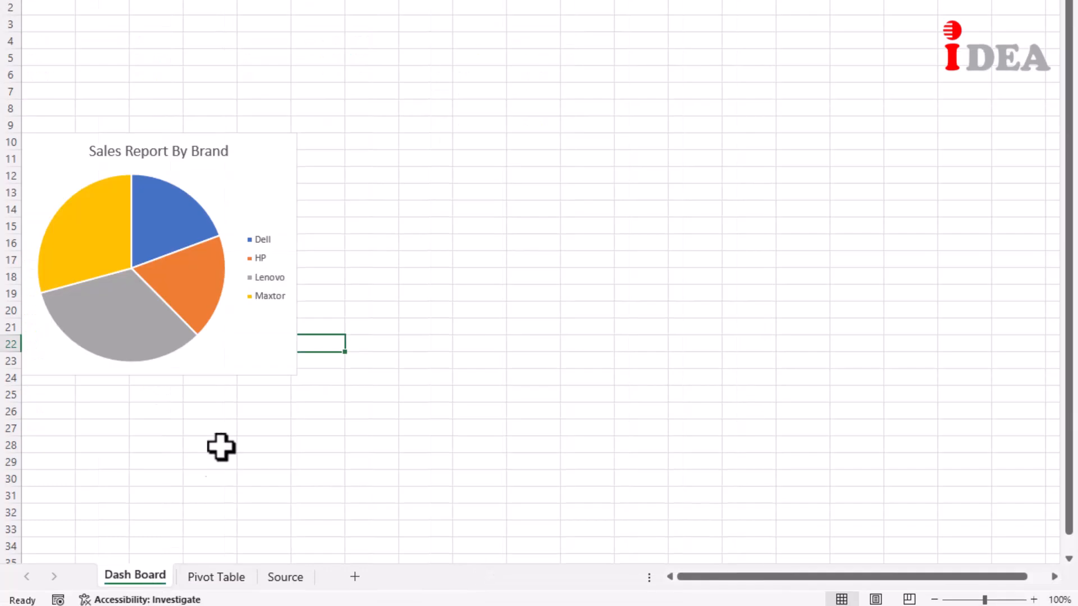
{"action": "left_click", "coordinate": [358, 143]}
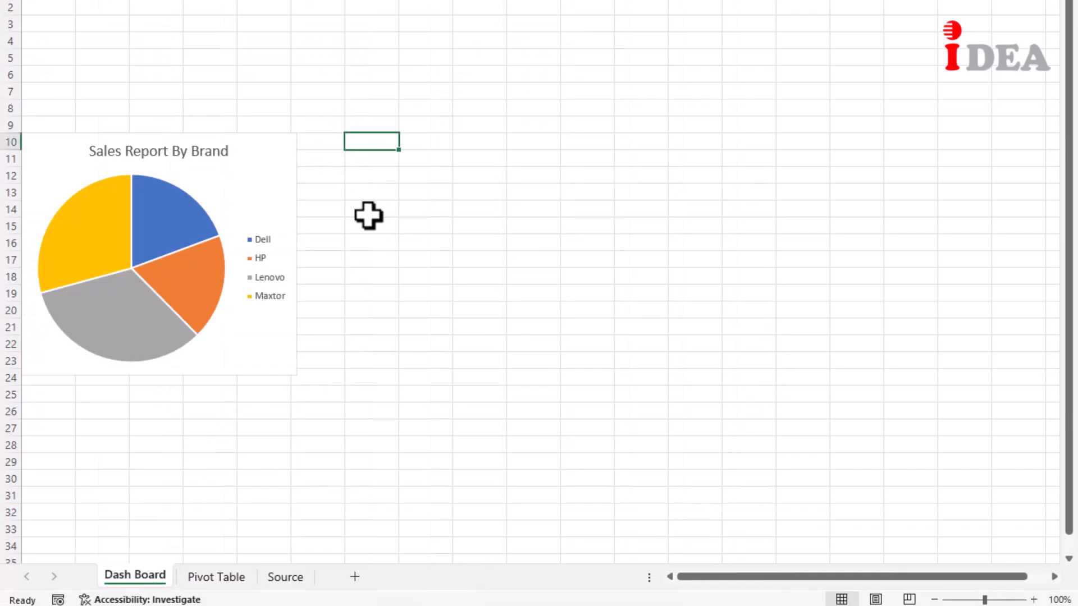
{"action": "key", "text": "ctrl+v"}
{"action": "left_click_drag", "start_coordinate": [749, 254], "coordinate": [680, 254]}
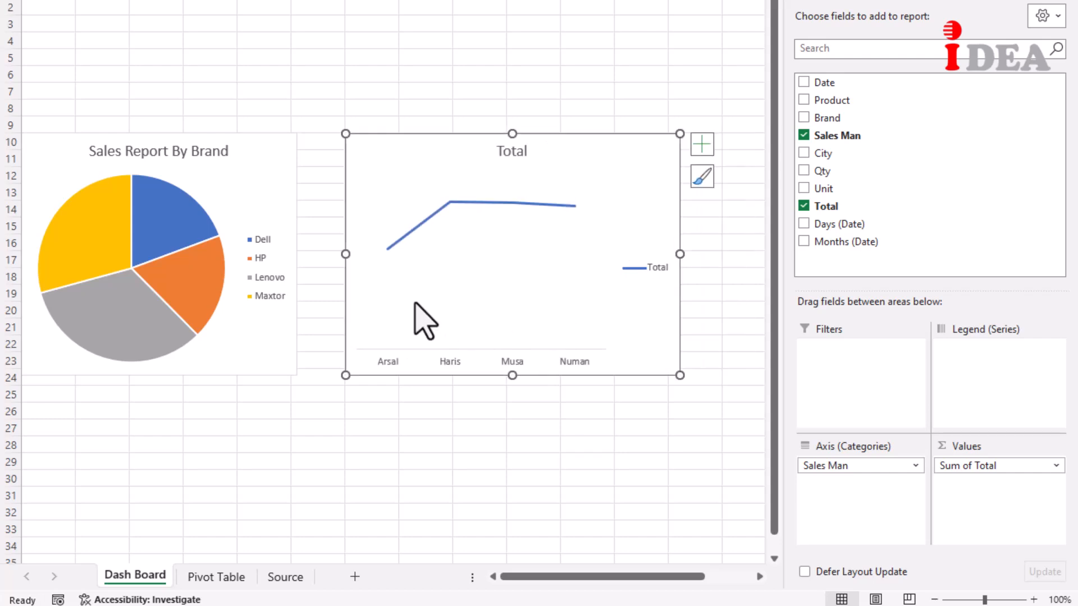
{"action": "left_click", "coordinate": [264, 445]}
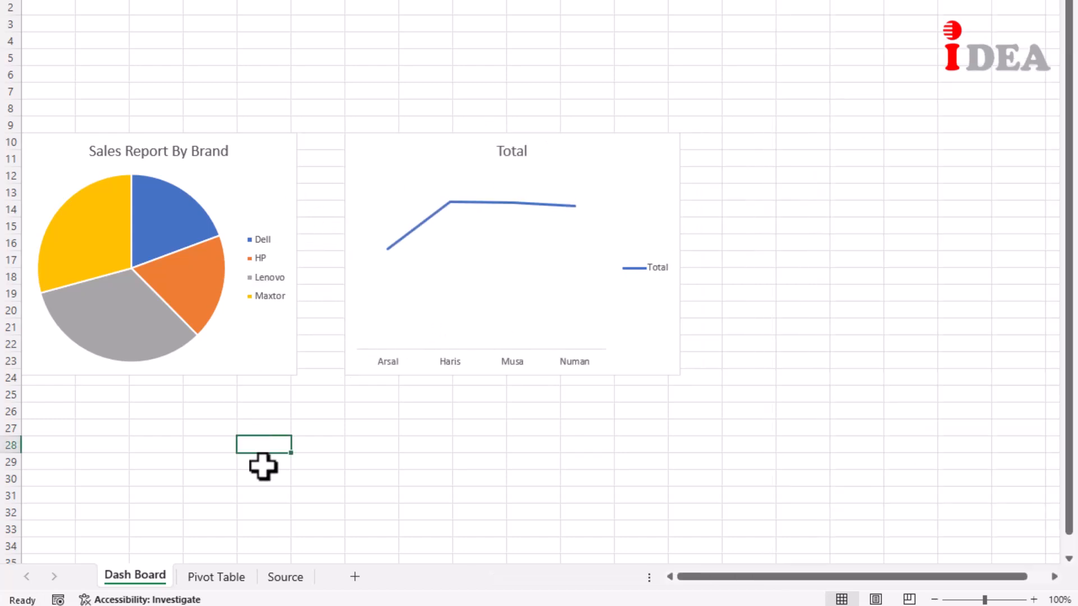
Insert a 2-D clustered column chart from the City PivotTable on the Pivot Table sheet and hide all its field buttons.
{"action": "left_click", "coordinate": [215, 579]}
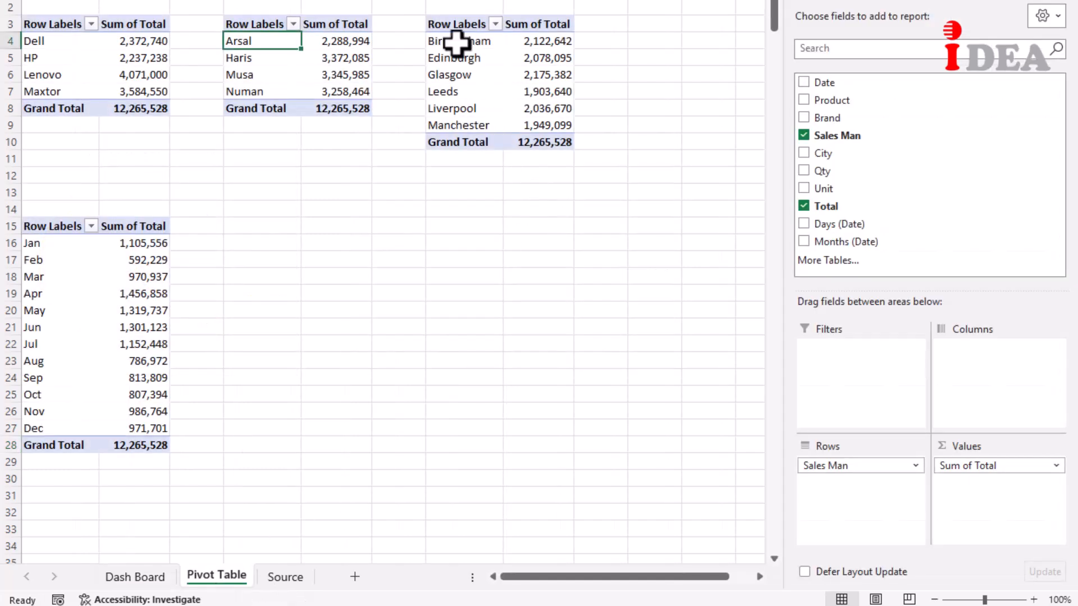
{"action": "left_click", "coordinate": [456, 42]}
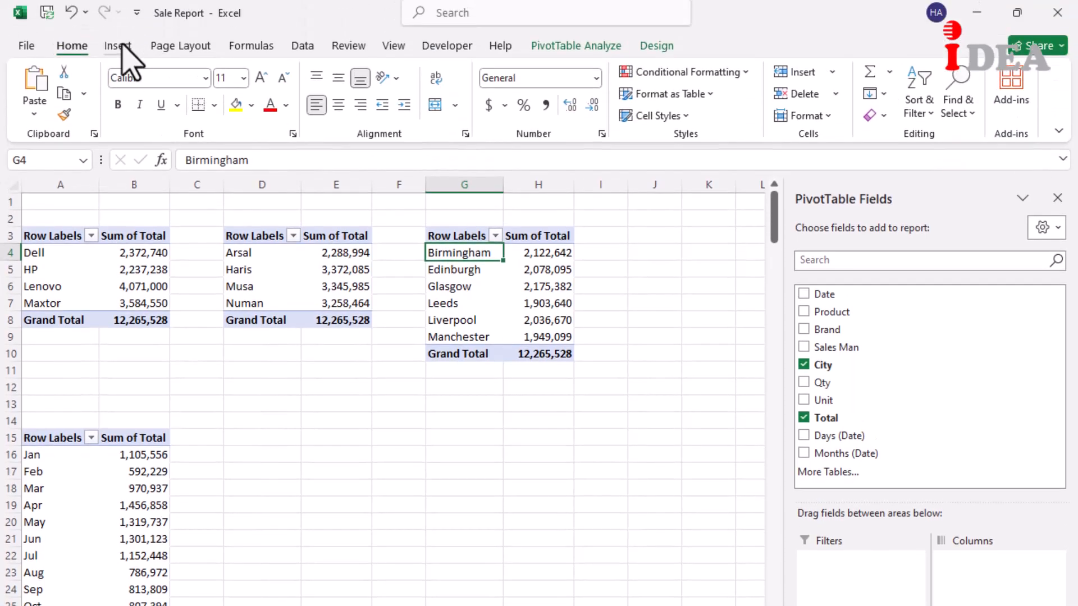
{"action": "left_click", "coordinate": [119, 46]}
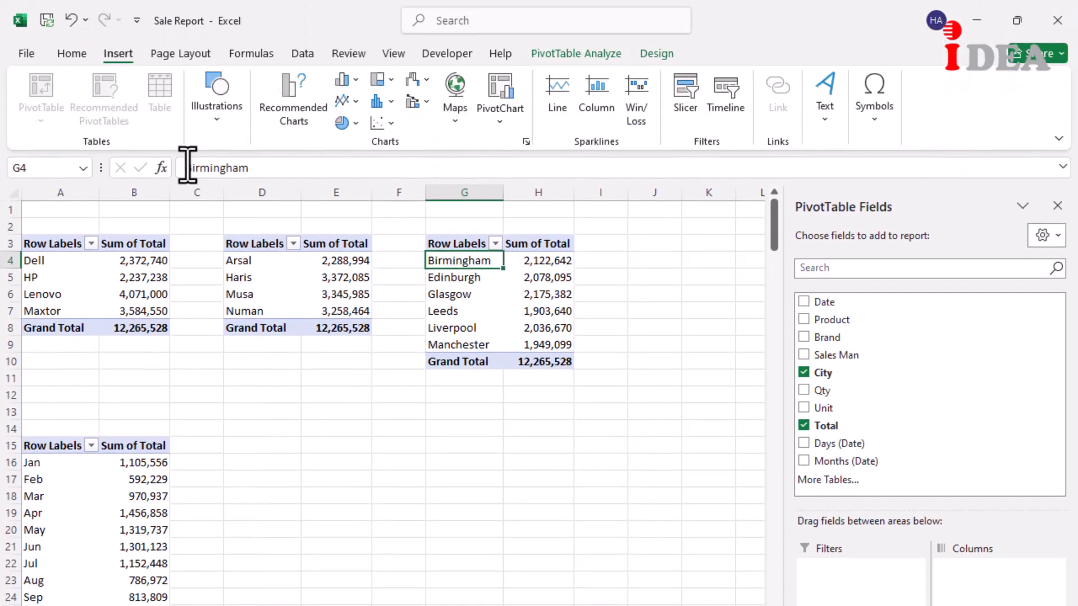
{"action": "left_click", "coordinate": [346, 80]}
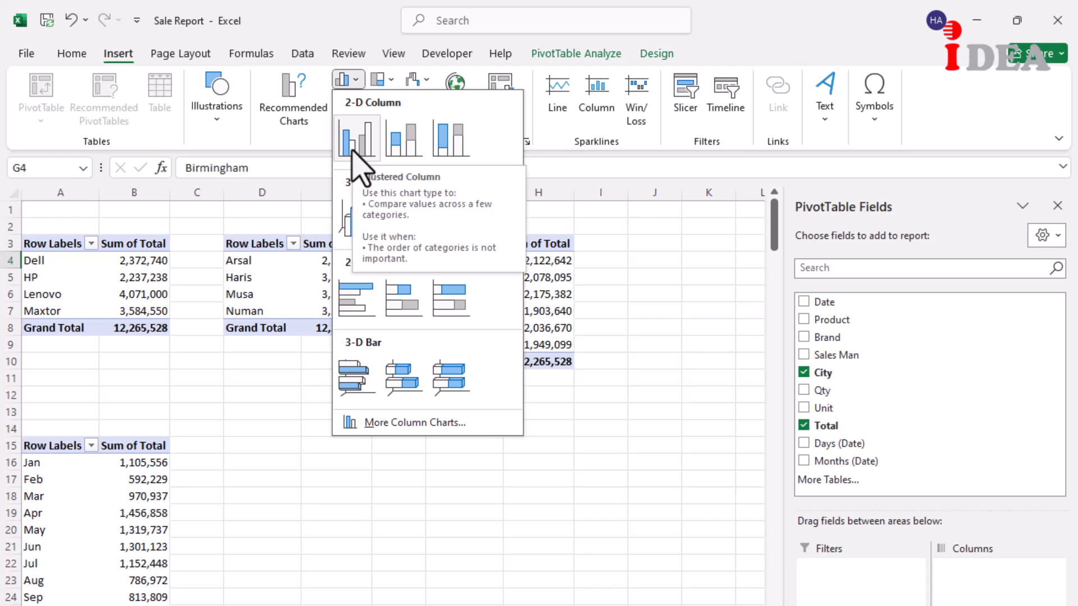
{"action": "left_click", "coordinate": [352, 149]}
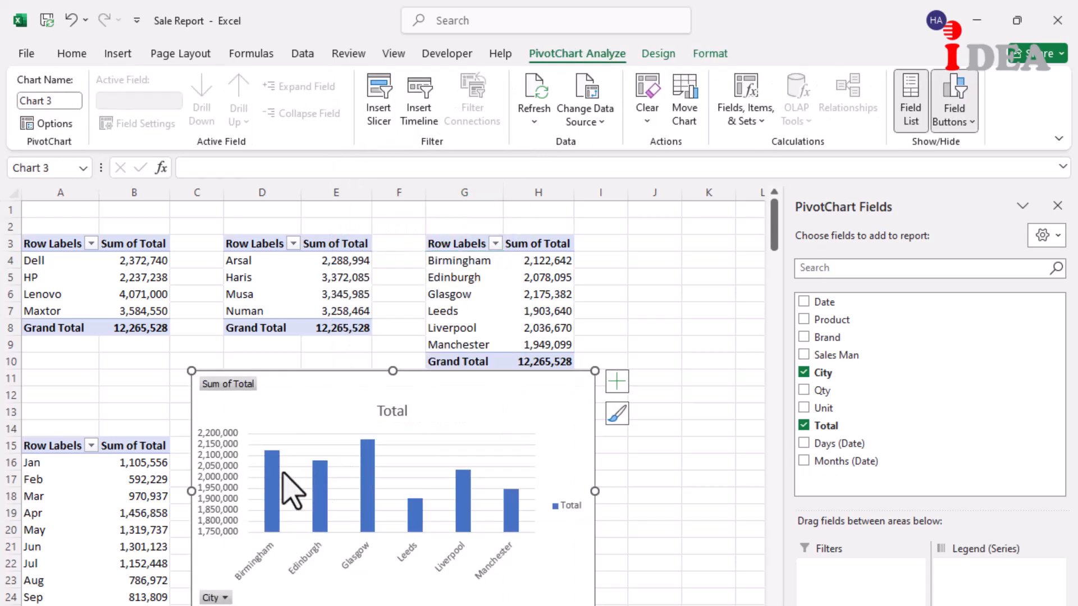
{"action": "right_click", "coordinate": [228, 387]}
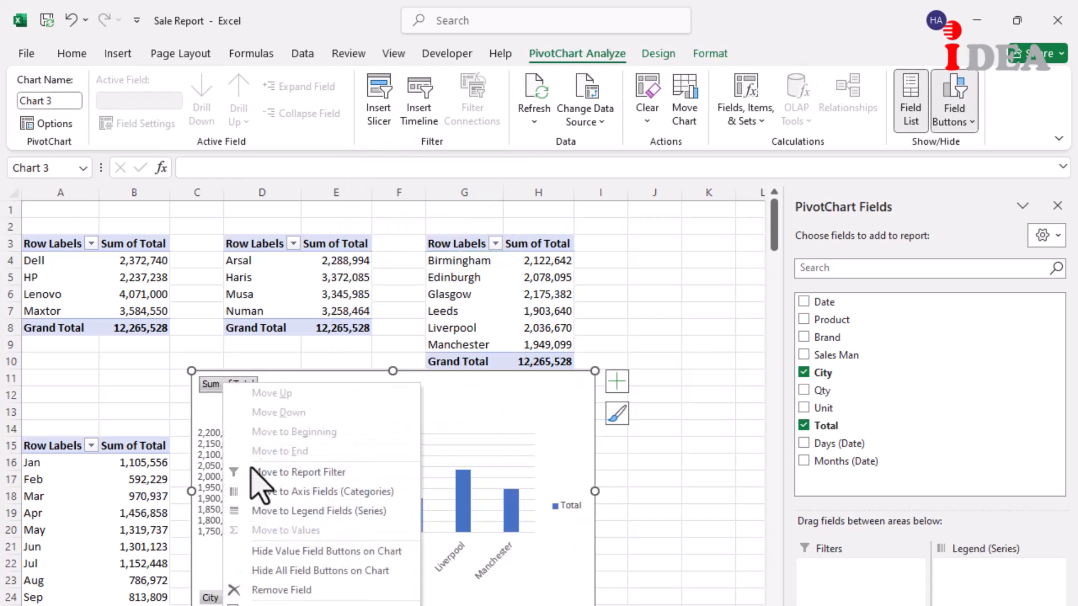
{"action": "left_click", "coordinate": [287, 568]}
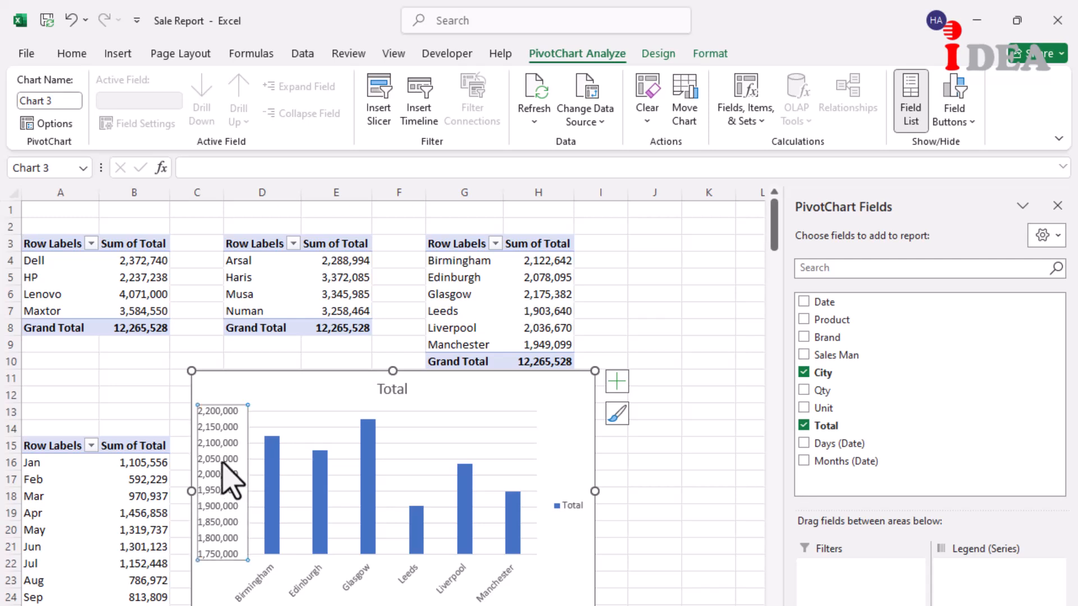
Delete the vertical axis labels from the city column chart and title it "Sales Report By City".
{"action": "key", "text": "Delete"}
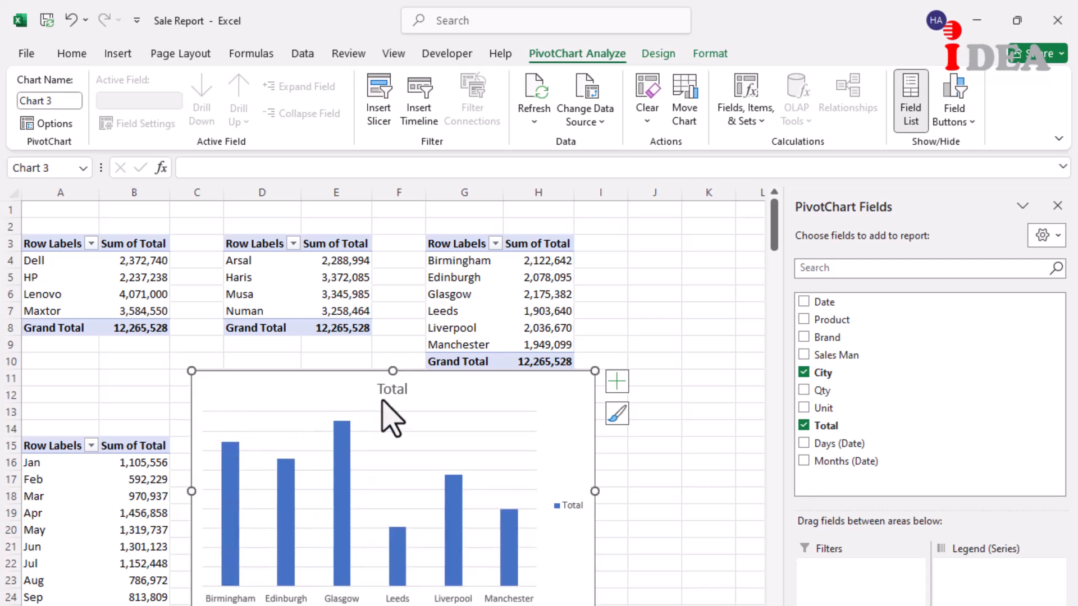
{"action": "left_click", "coordinate": [397, 389]}
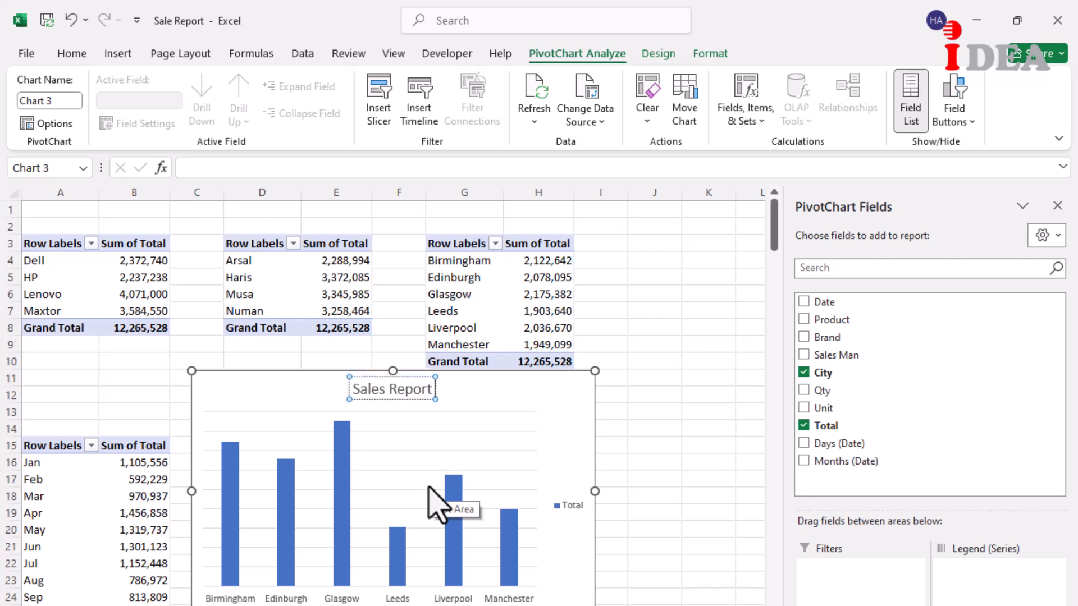
{"action": "type", "text": "Sales Report By City"}
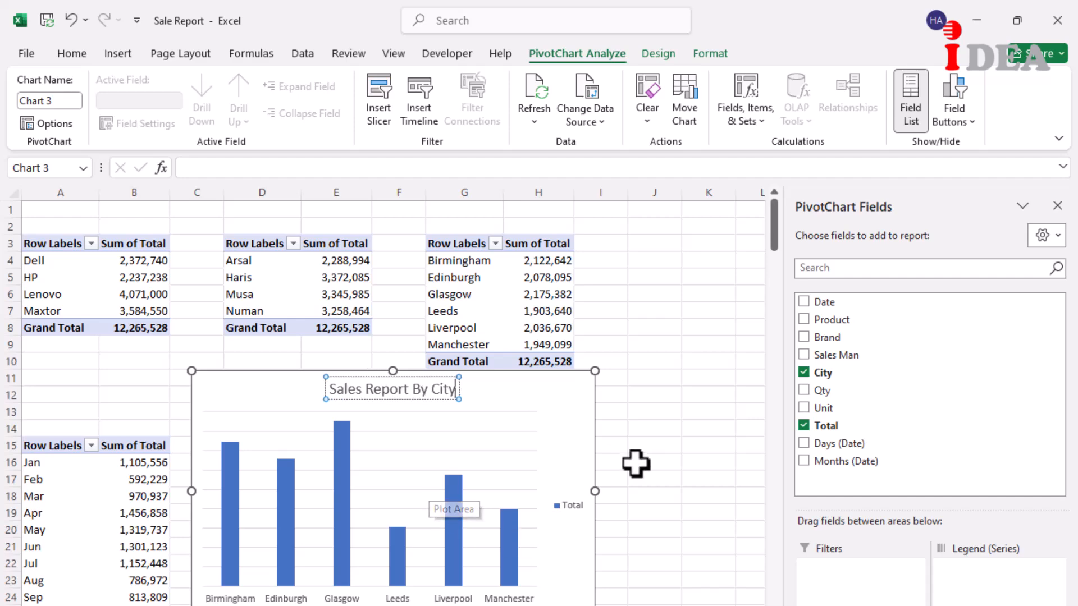
Move the city column chart to G1 of the Dash Board sheet.
{"action": "left_click", "coordinate": [575, 452]}
{"action": "key", "text": "ctrl+x"}
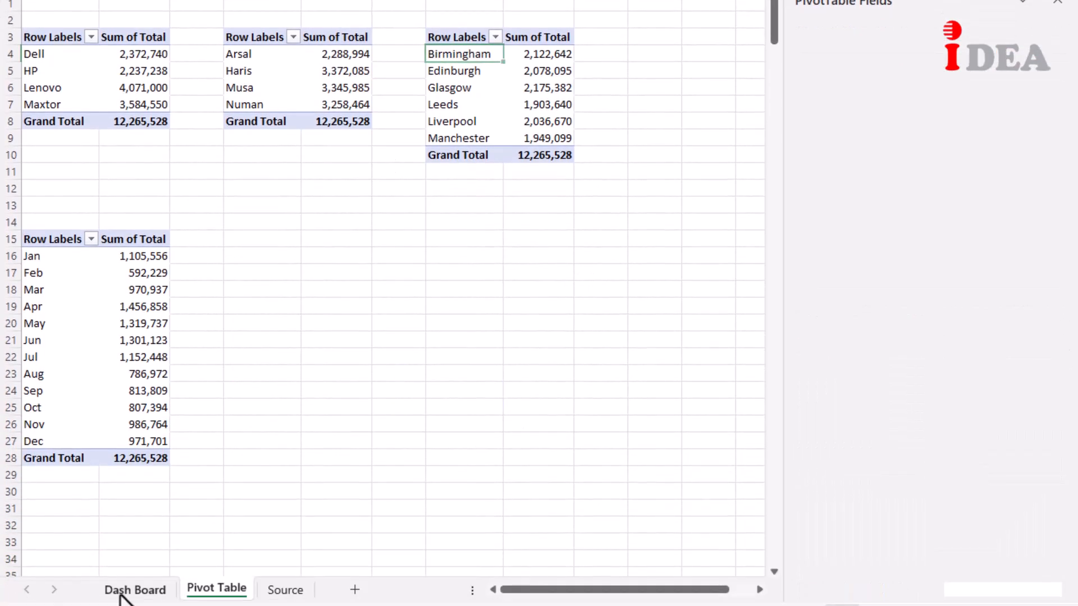
{"action": "left_click", "coordinate": [130, 590]}
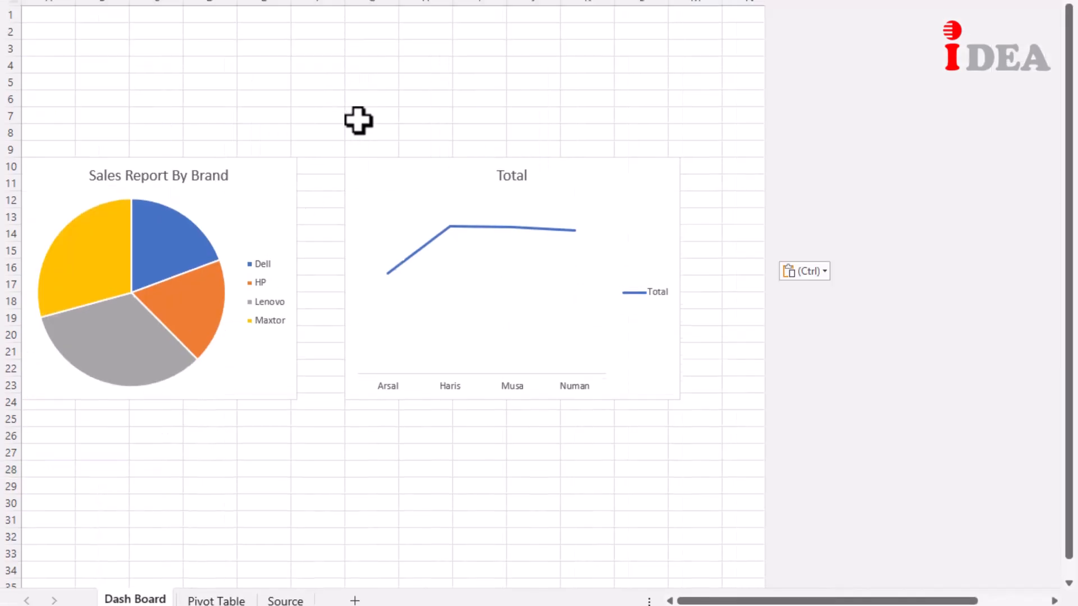
{"action": "key", "text": "ctrl+v"}
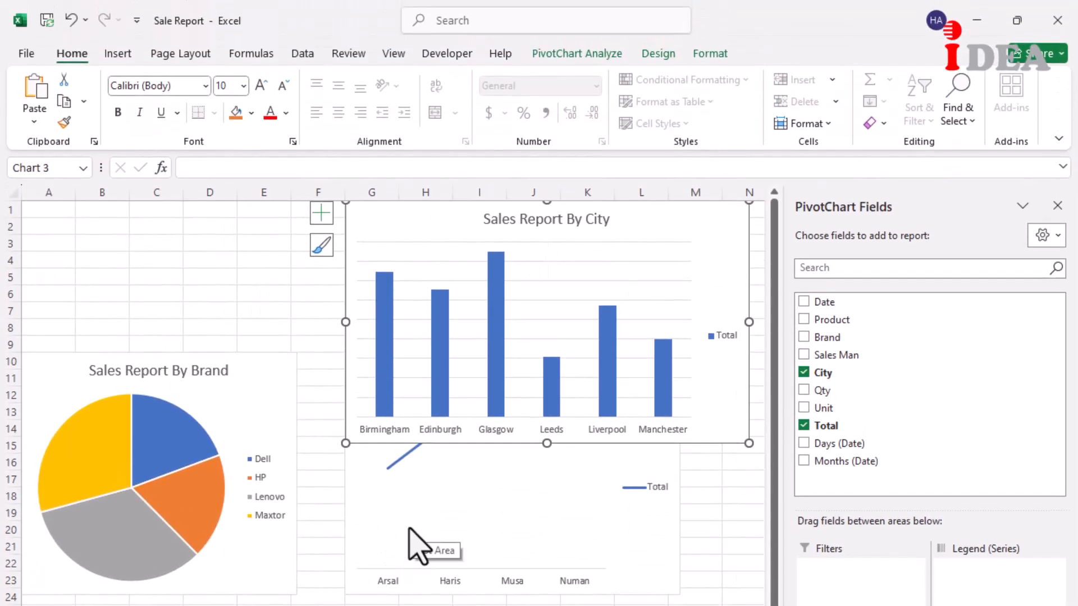
Shorten the Sales Man line chart to start at row 13, and resize the city chart above it to end at row 11 with matching width.
{"action": "left_click", "coordinate": [410, 525]}
{"action": "left_click", "coordinate": [553, 428]}
{"action": "left_click_drag", "start_coordinate": [547, 444], "coordinate": [514, 403]}
{"action": "left_click", "coordinate": [514, 429]}
{"action": "left_click", "coordinate": [518, 345]}
{"action": "left_click_drag", "start_coordinate": [546, 348], "coordinate": [551, 383]}
{"action": "left_click_drag", "start_coordinate": [748, 291], "coordinate": [681, 299]}
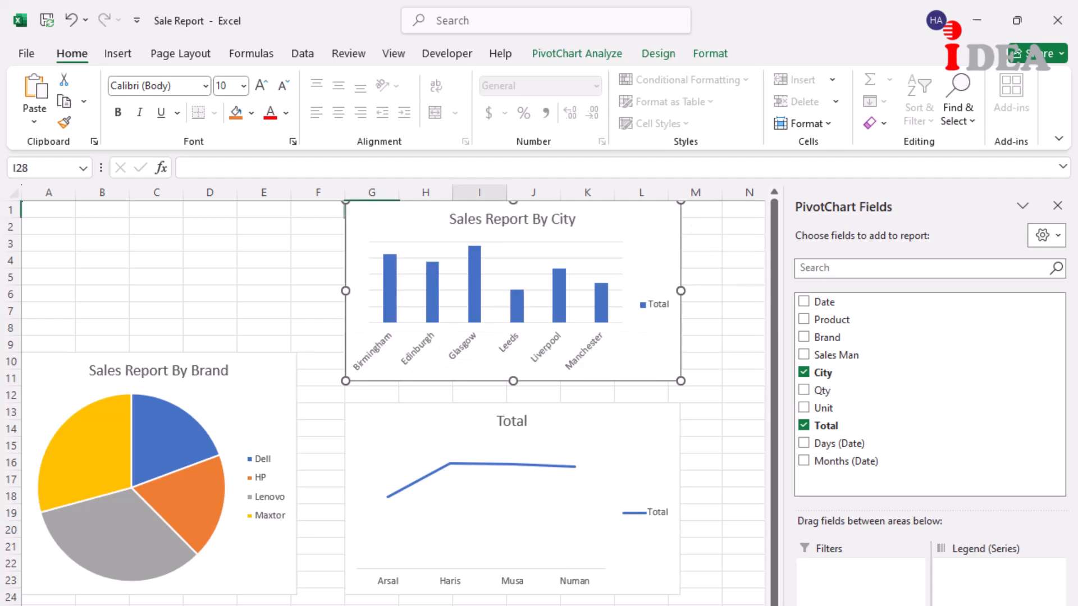
{"action": "left_click", "coordinate": [479, 605]}
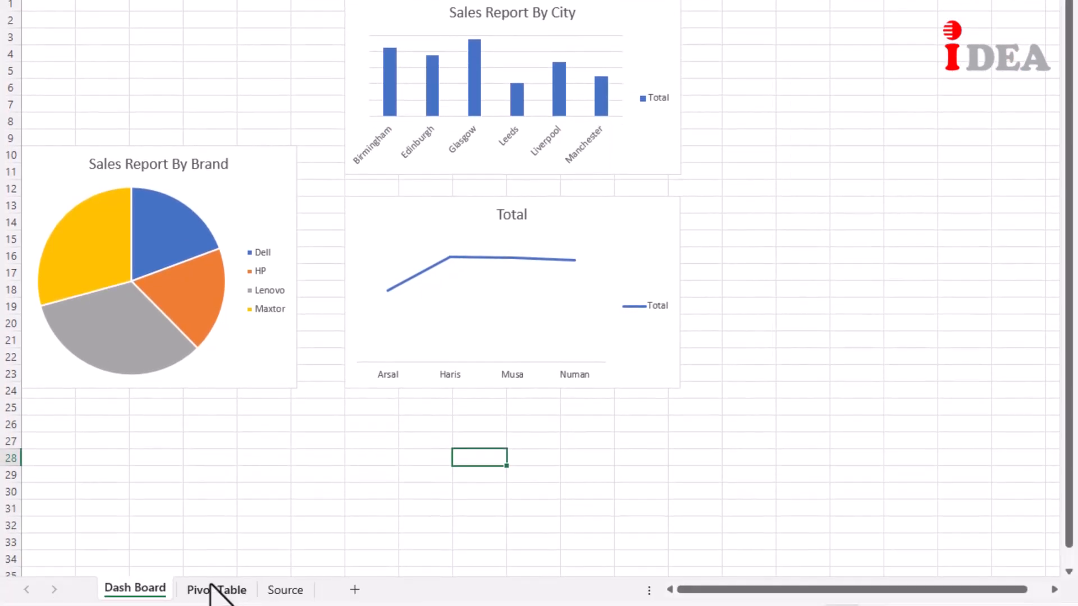
Insert a 2-D clustered bar chart from the month PivotTable on the Pivot Table sheet and hide all its field buttons.
{"action": "left_click", "coordinate": [213, 588]}
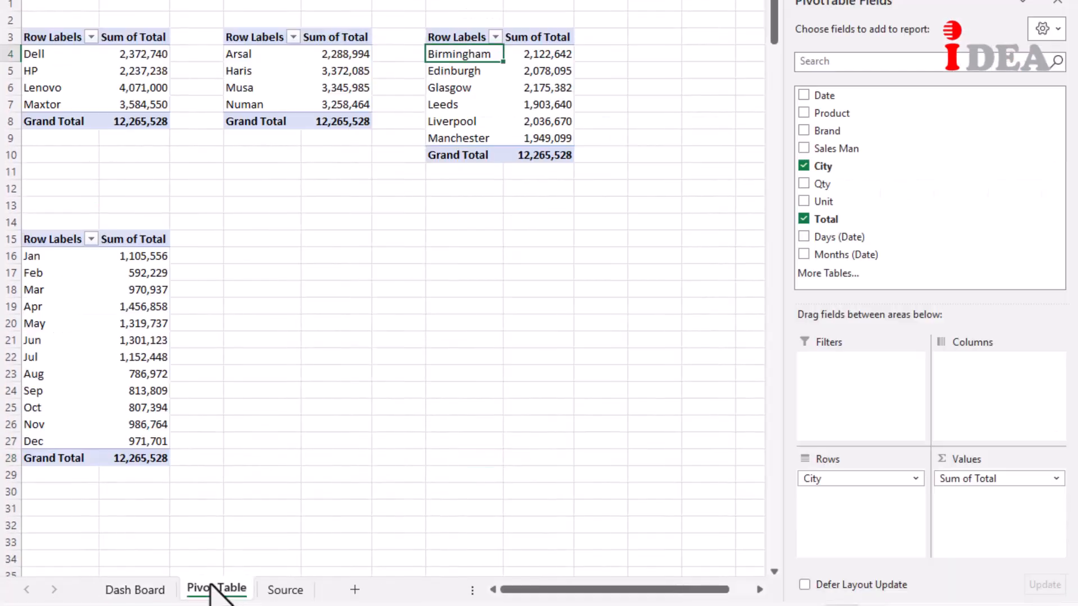
{"action": "left_click", "coordinate": [34, 262]}
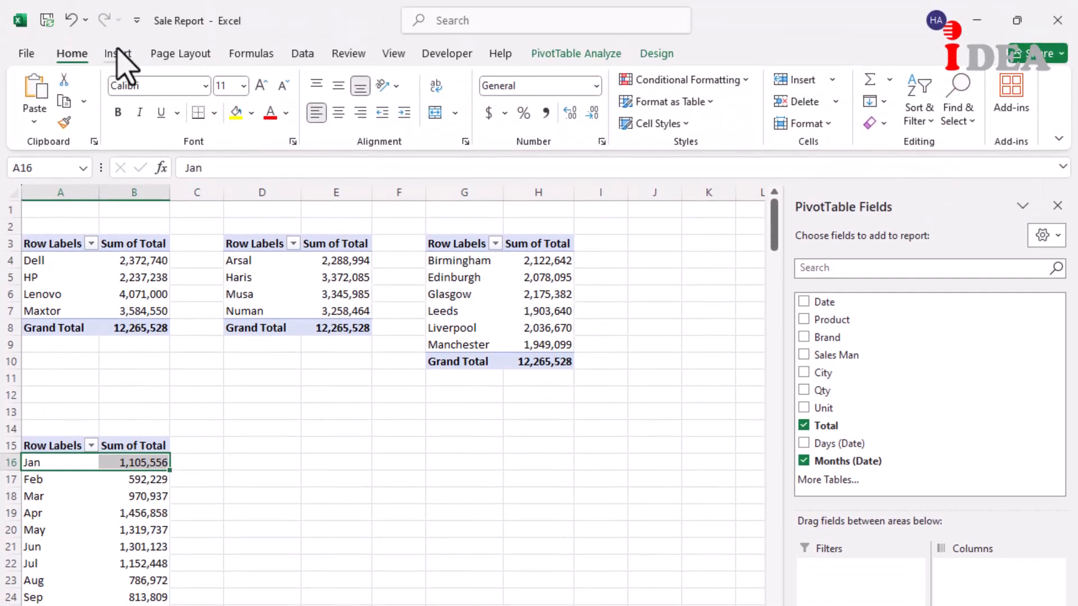
{"action": "left_click", "coordinate": [119, 53]}
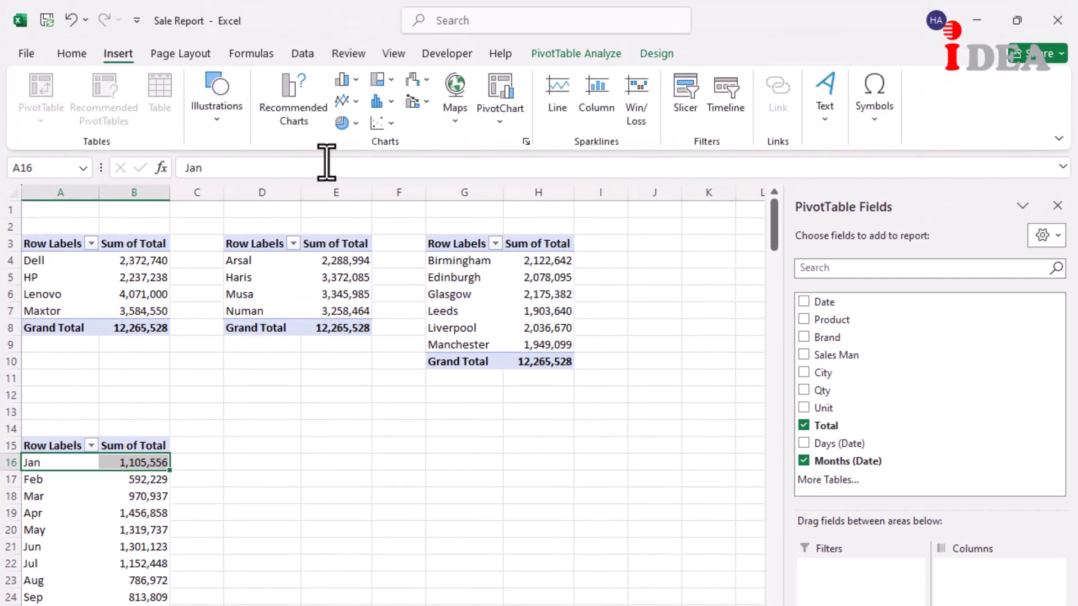
{"action": "left_click", "coordinate": [352, 82]}
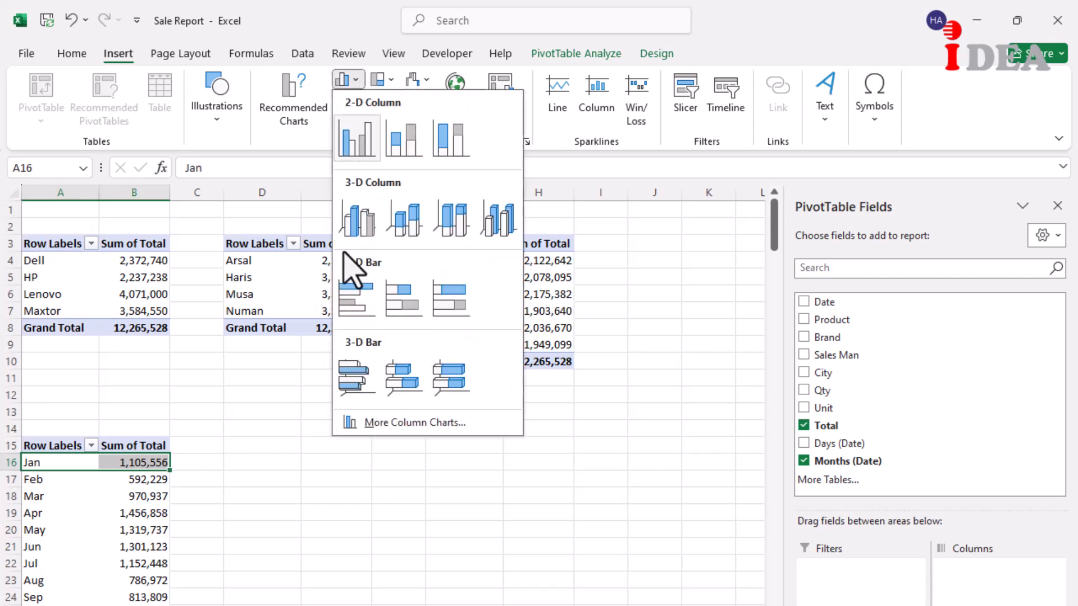
{"action": "left_click", "coordinate": [345, 308]}
{"action": "right_click", "coordinate": [239, 383]}
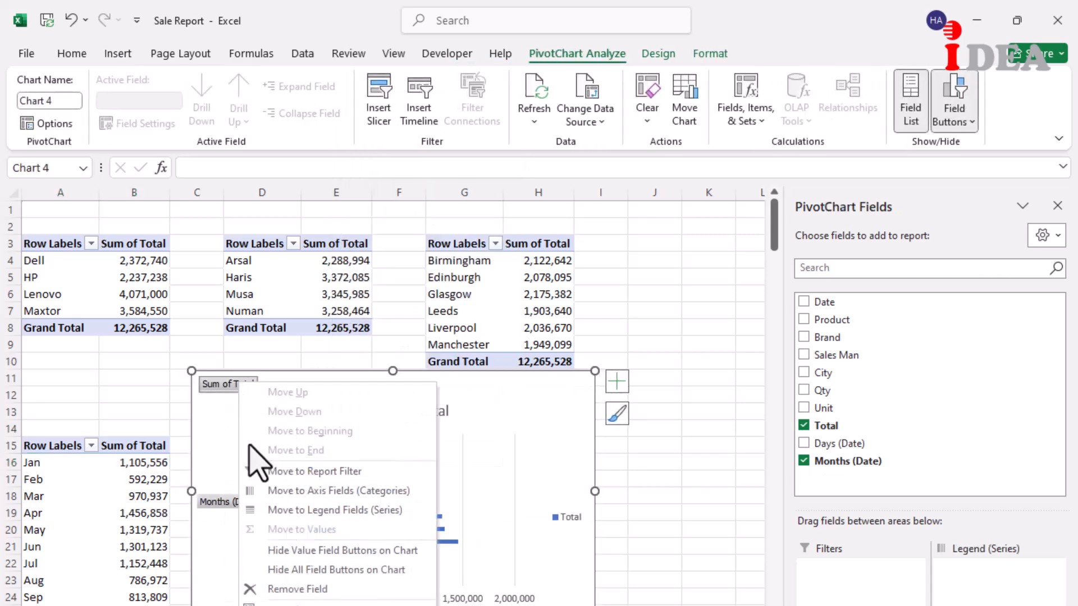
{"action": "left_click", "coordinate": [292, 569]}
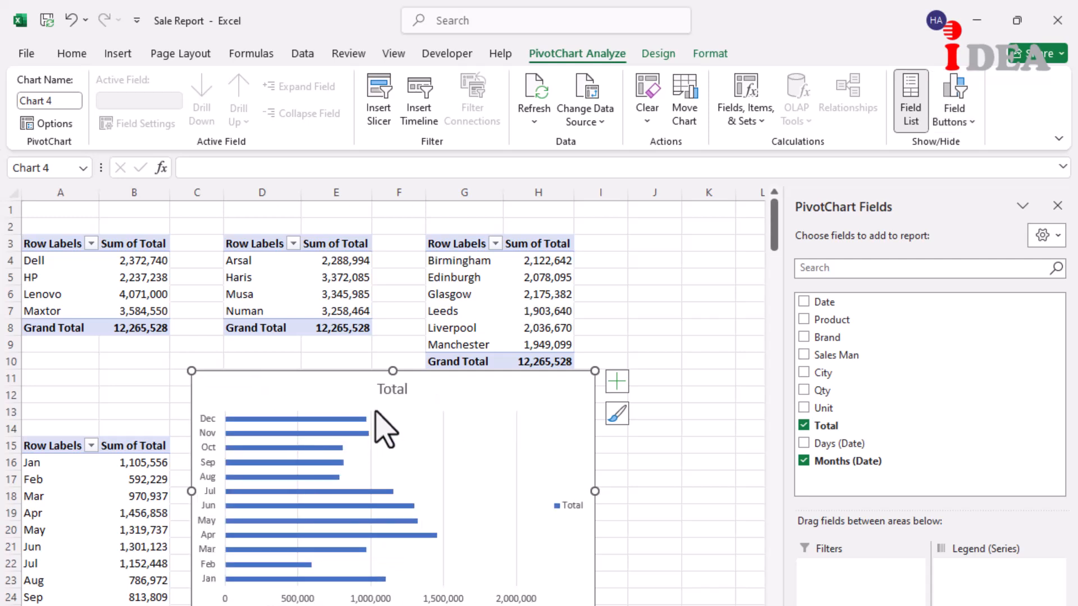
Title the month bar chart "Sales Report By Month".
{"action": "double_click", "coordinate": [391, 388]}
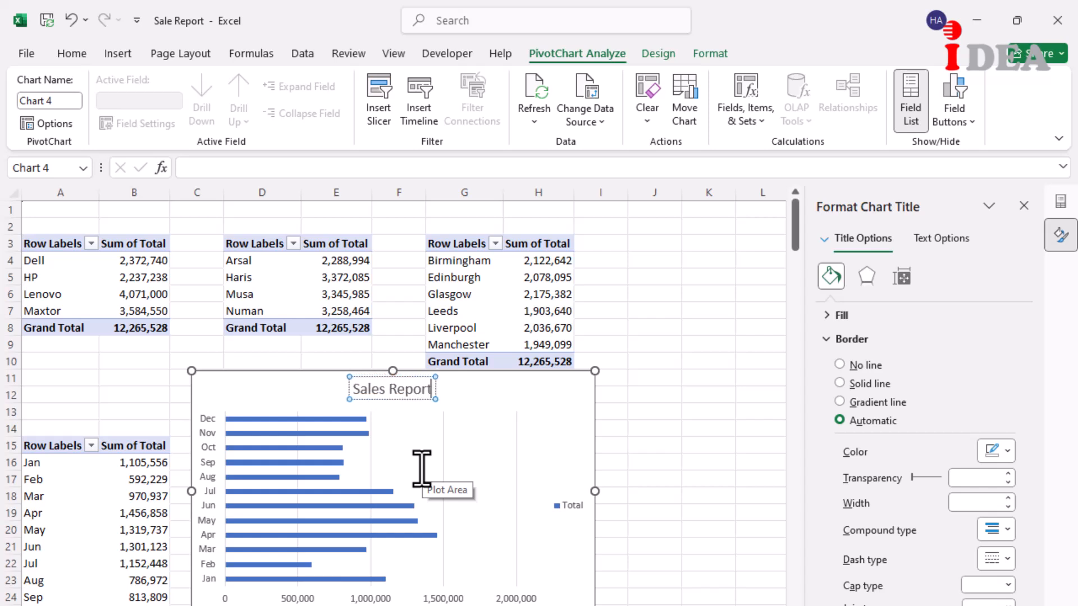
{"action": "type", "text": "Sales Report By Month"}
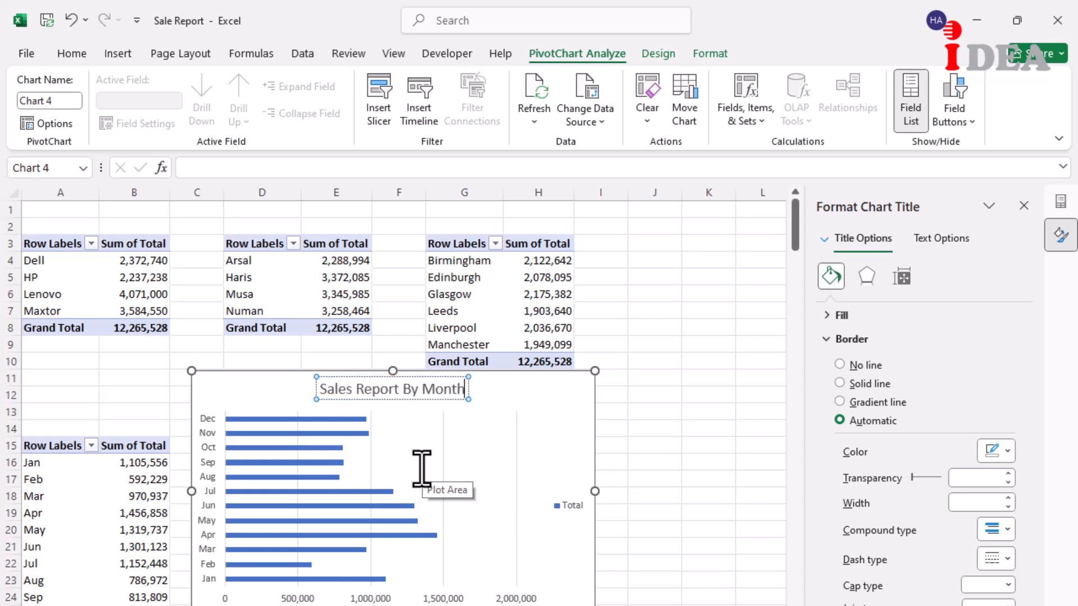
{"action": "left_click", "coordinate": [531, 414]}
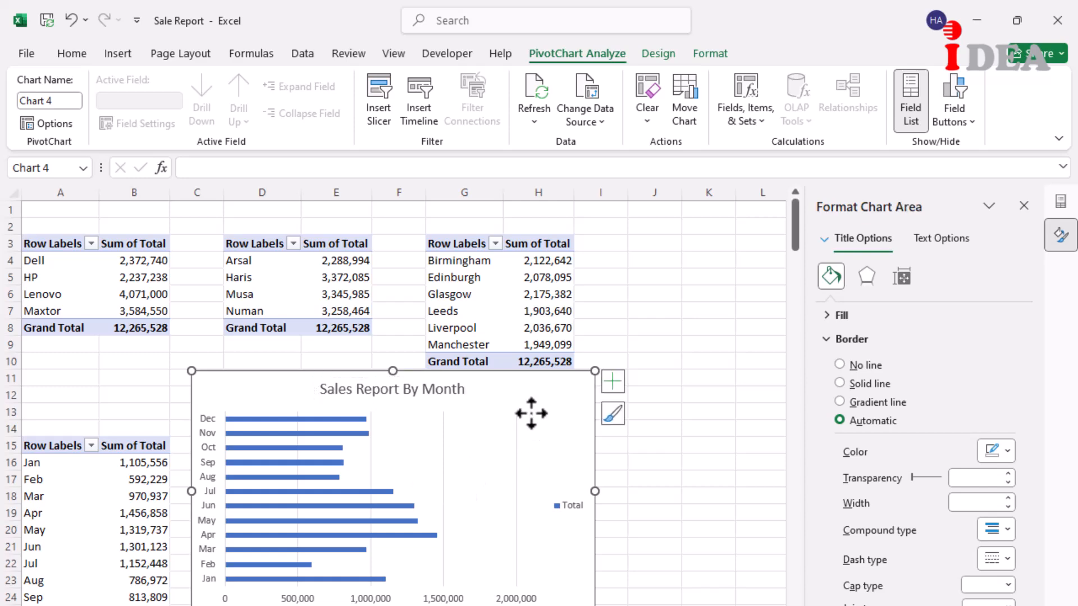
Move the month bar chart to N1 of the Dash Board sheet and close the formatting pane.
{"action": "key", "text": "ctrl+x"}
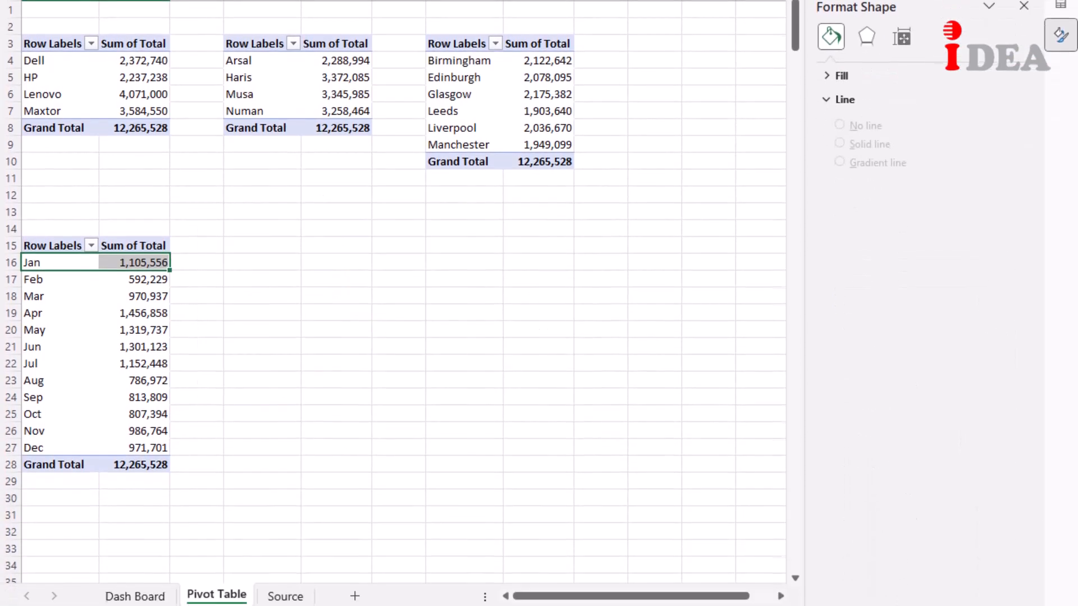
{"action": "left_click", "coordinate": [140, 598]}
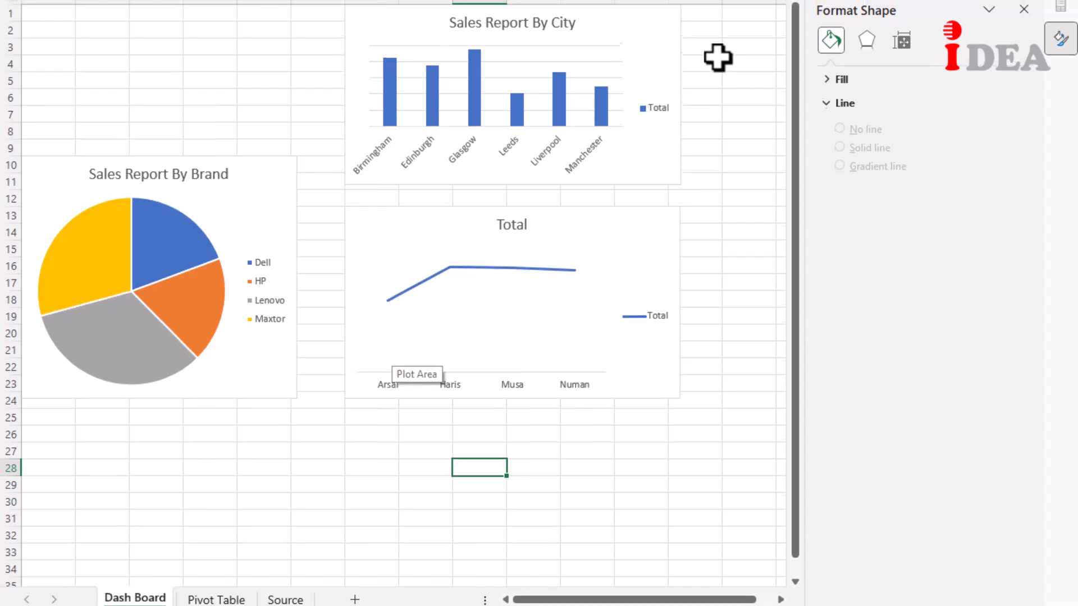
{"action": "left_click", "coordinate": [735, 9]}
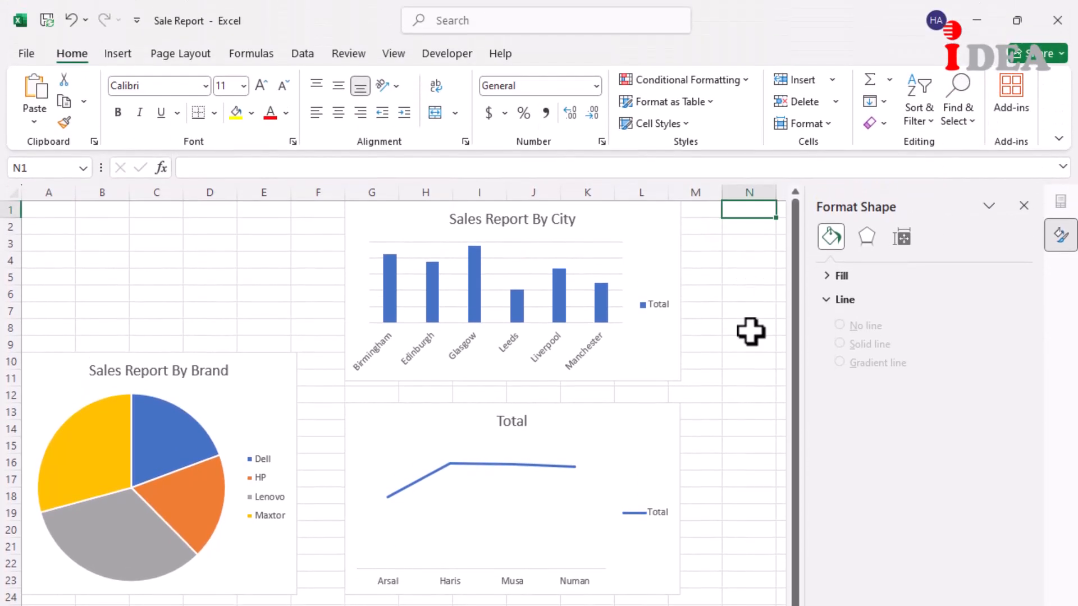
{"action": "key", "text": "ctrl+v"}
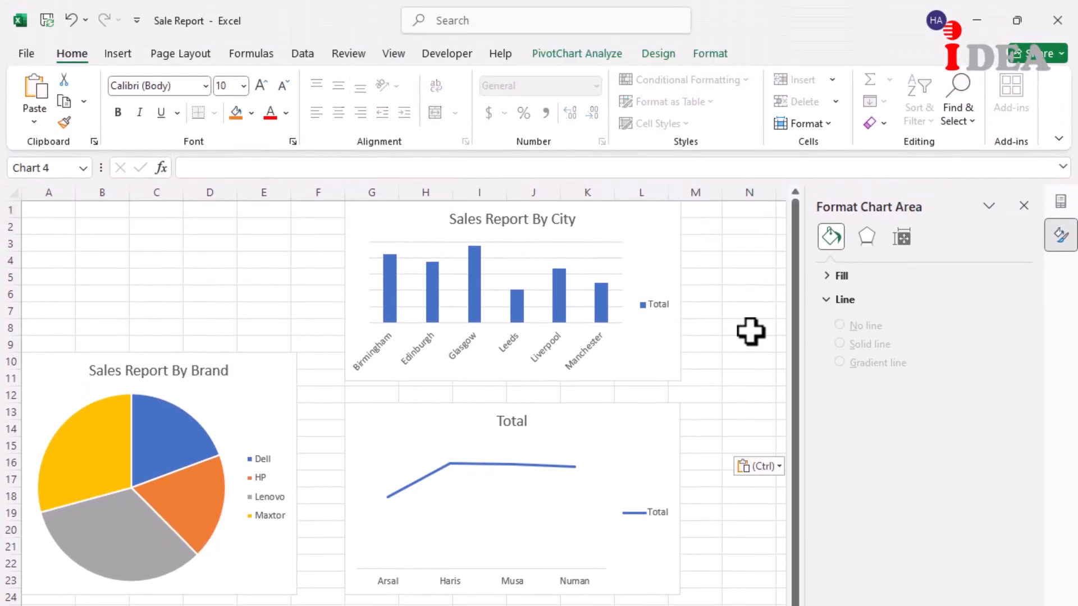
{"action": "left_click", "coordinate": [1059, 202]}
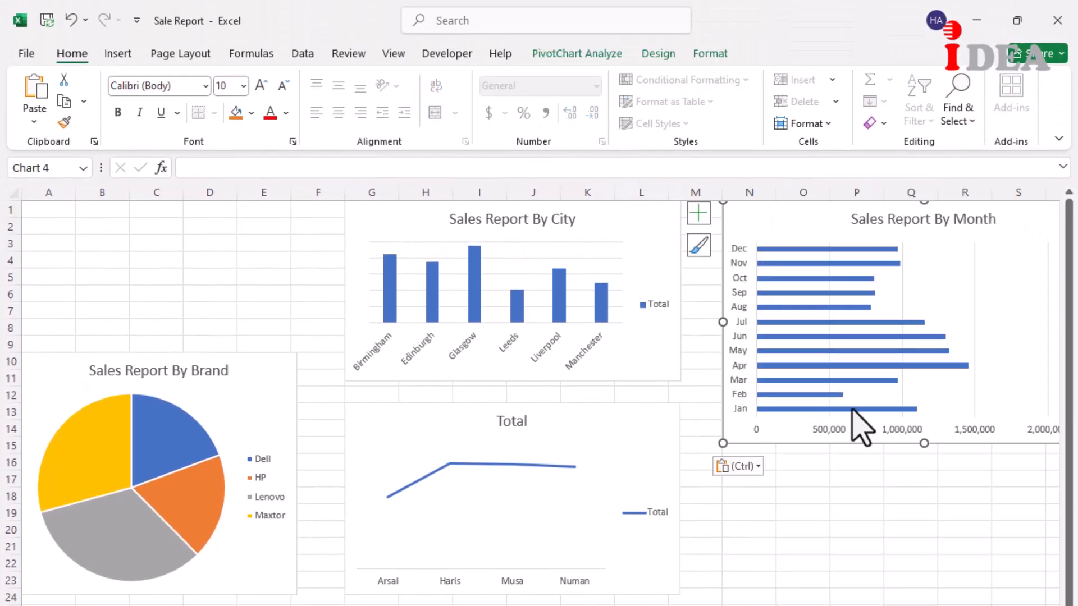
Stretch the month bar chart down to the other charts' bottom edge at row 23 and narrow it to end just inside column T.
{"action": "left_click_drag", "start_coordinate": [924, 440], "coordinate": [924, 593]}
{"action": "scroll", "coordinate": [903, 400], "scroll_direction": "right", "scroll_amount": 4}
{"action": "left_click_drag", "start_coordinate": [910, 397], "coordinate": [842, 399]}
{"action": "left_click", "coordinate": [850, 435]}
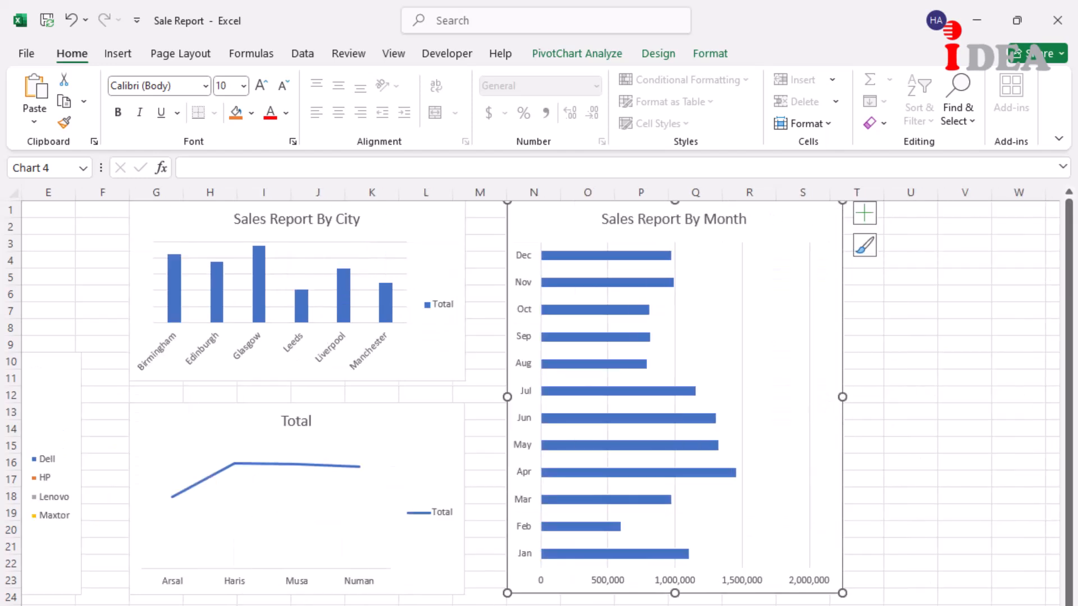
{"action": "scroll", "coordinate": [851, 435], "scroll_direction": "left", "scroll_amount": 4}
{"action": "key", "text": "Escape"}
{"action": "left_click", "coordinate": [24, 207]}
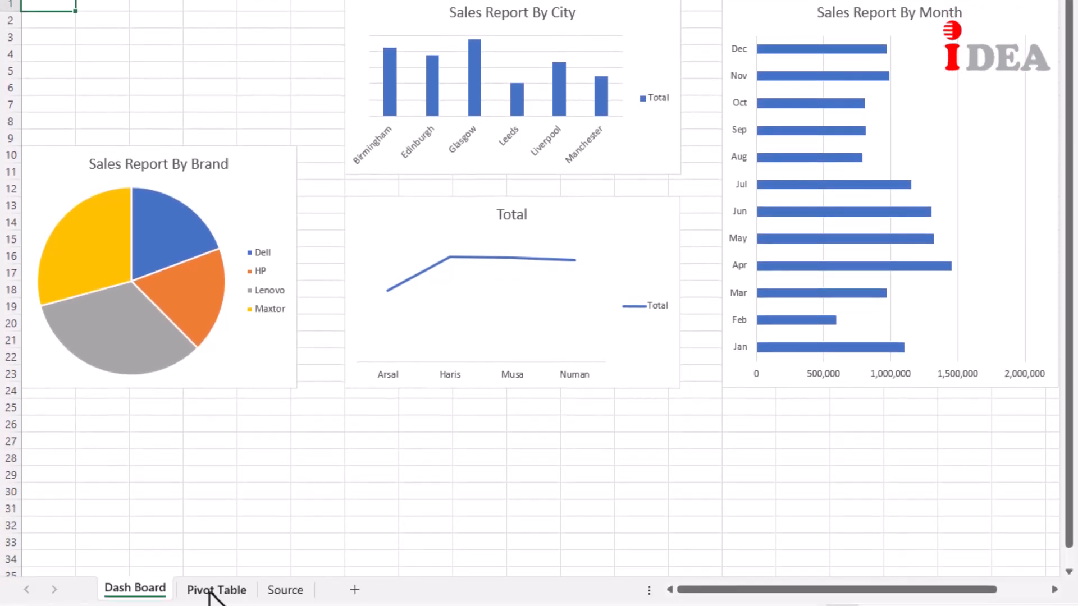
Insert a Months (Date) slicer for the month PivotTable on the Pivot Table sheet.
{"action": "left_click", "coordinate": [209, 591]}
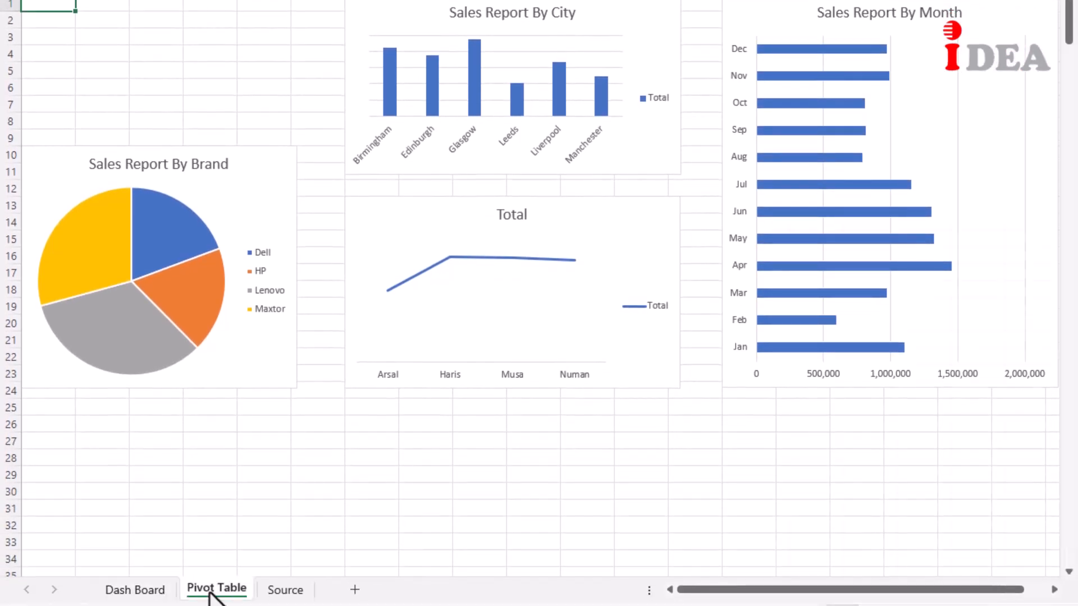
{"action": "left_click", "coordinate": [29, 304]}
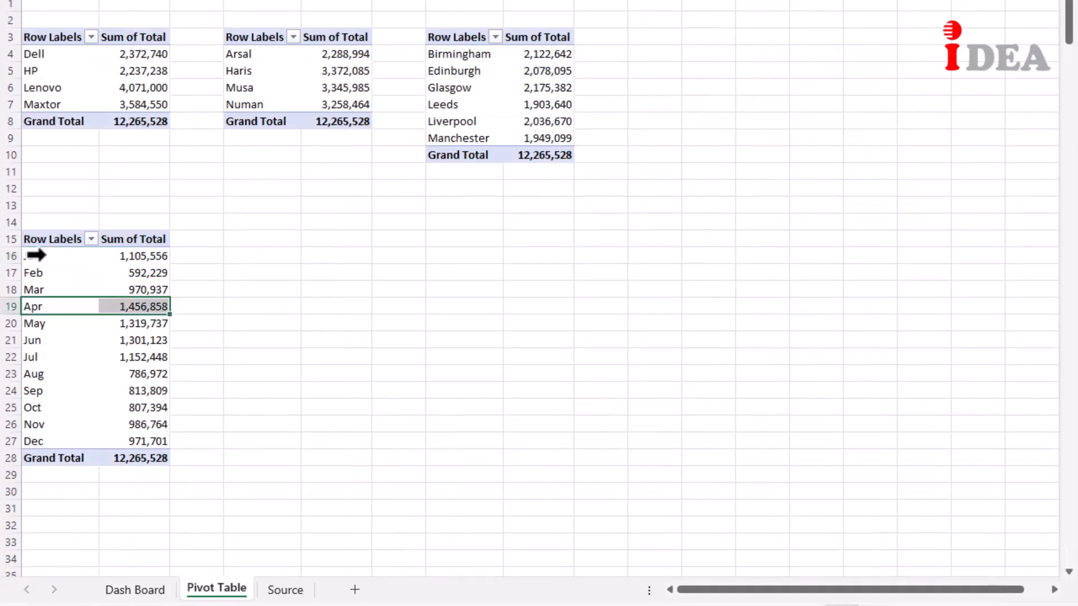
{"action": "left_click", "coordinate": [35, 255]}
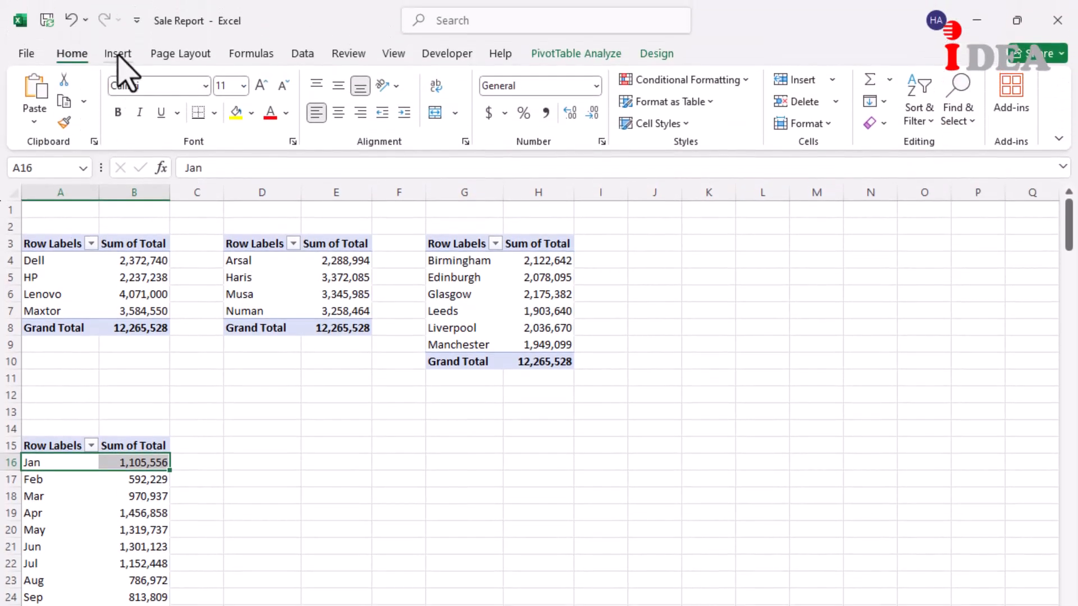
{"action": "left_click", "coordinate": [117, 55]}
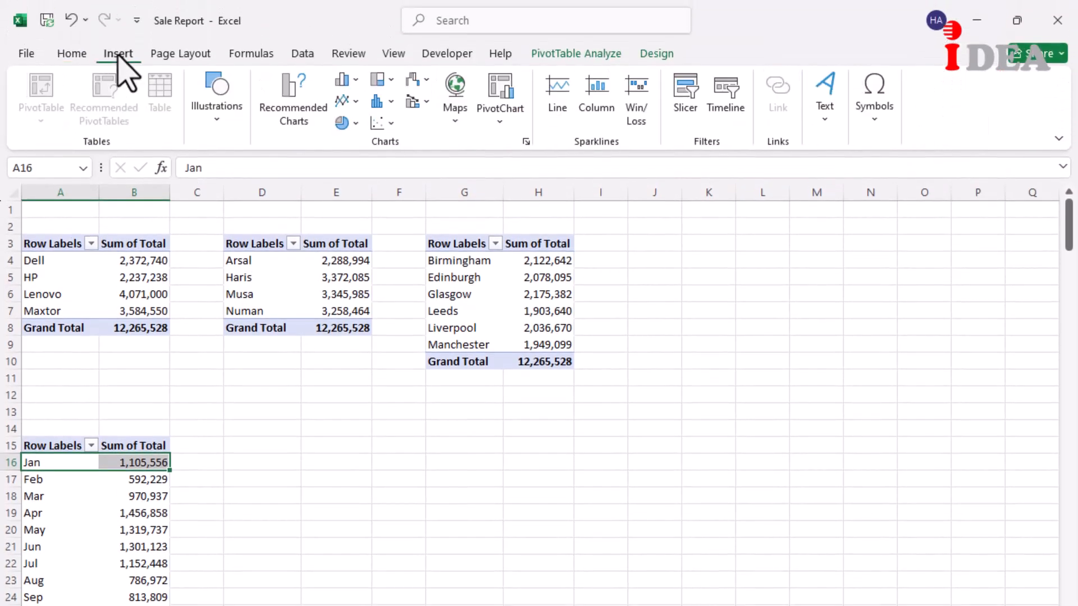
{"action": "left_click", "coordinate": [687, 98]}
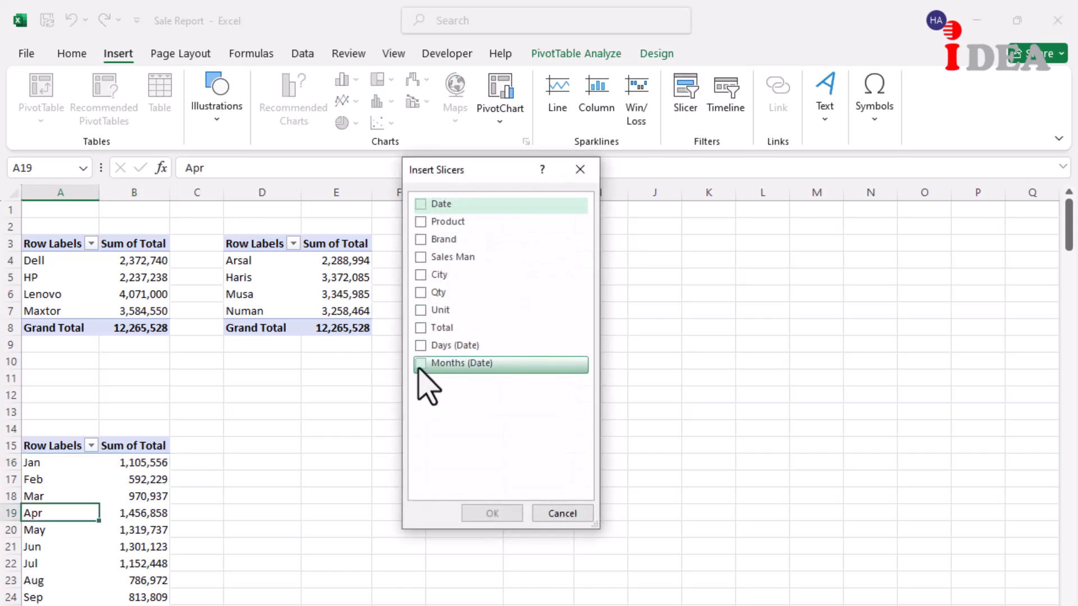
{"action": "left_click", "coordinate": [421, 363]}
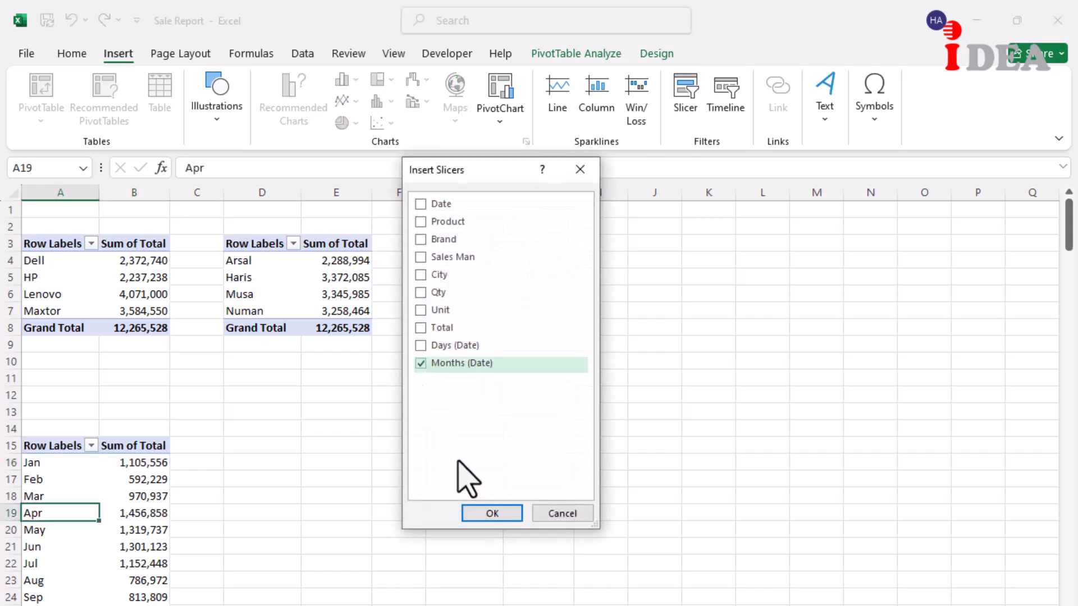
{"action": "left_click", "coordinate": [492, 514]}
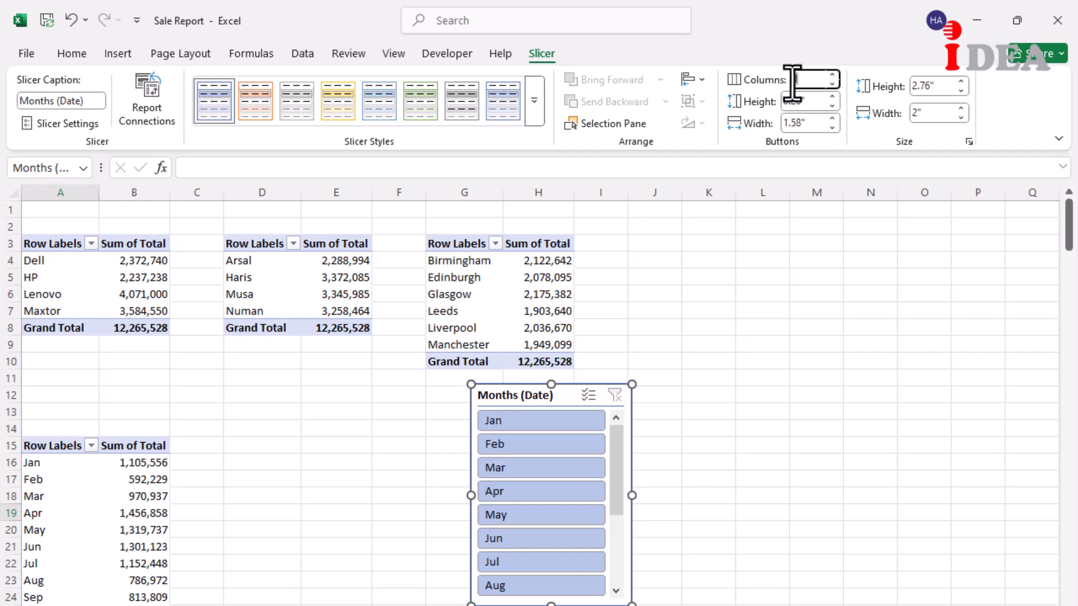
Set the month slicer to 3 button columns.
{"action": "left_click", "coordinate": [791, 83]}
{"action": "type", "text": "3"}
{"action": "key", "text": "Return"}
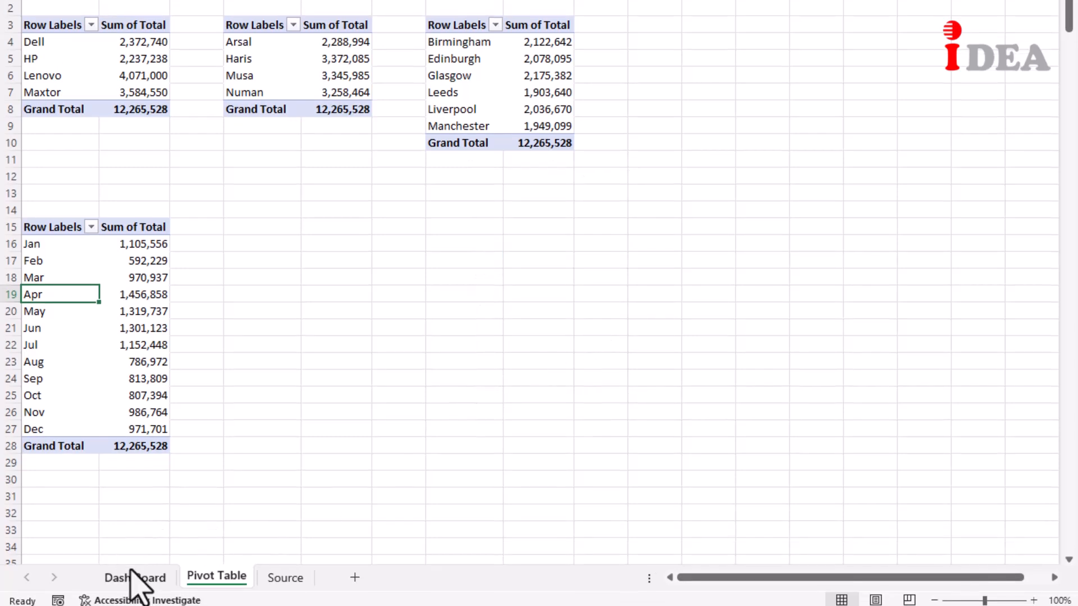
Move the month slicer to A1 of the Dash Board sheet and resize it to about 3.4" wide and 1.83" high, above the brand chart.
{"action": "left_click", "coordinate": [134, 578]}
{"action": "key", "text": "ctrl+v"}
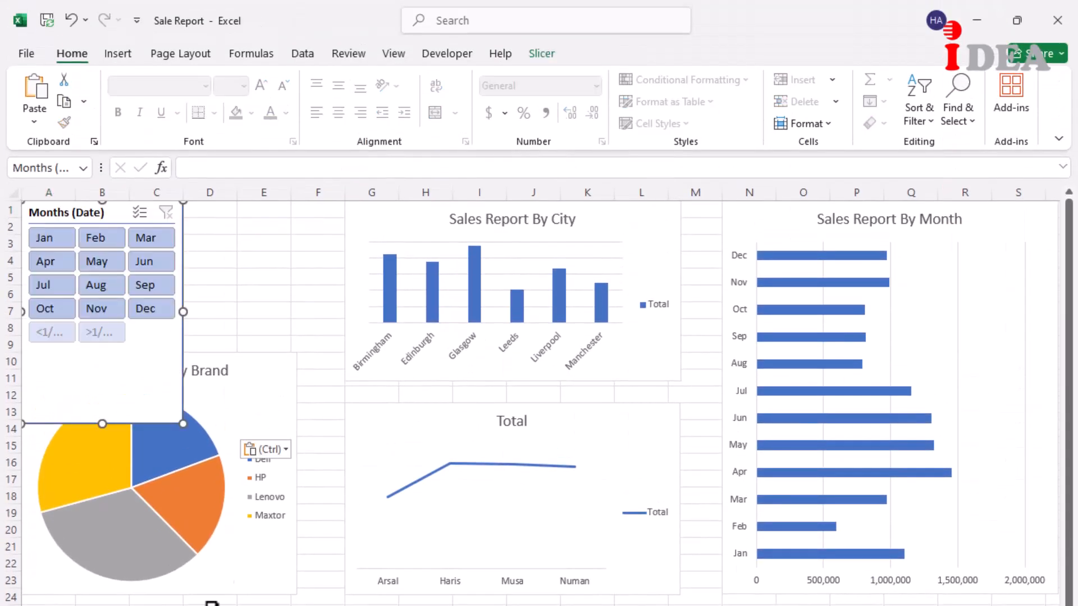
{"action": "left_click_drag", "start_coordinate": [183, 312], "coordinate": [296, 310]}
{"action": "left_click_drag", "start_coordinate": [158, 425], "coordinate": [163, 350]}
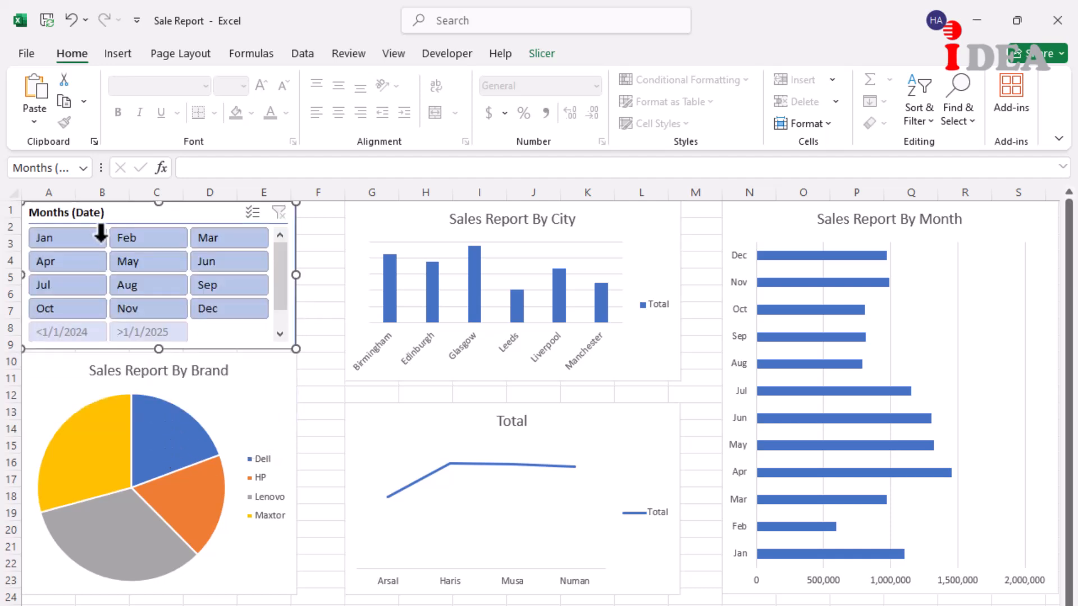
Configure the month slicer to hide items with no data.
{"action": "left_click", "coordinate": [541, 54]}
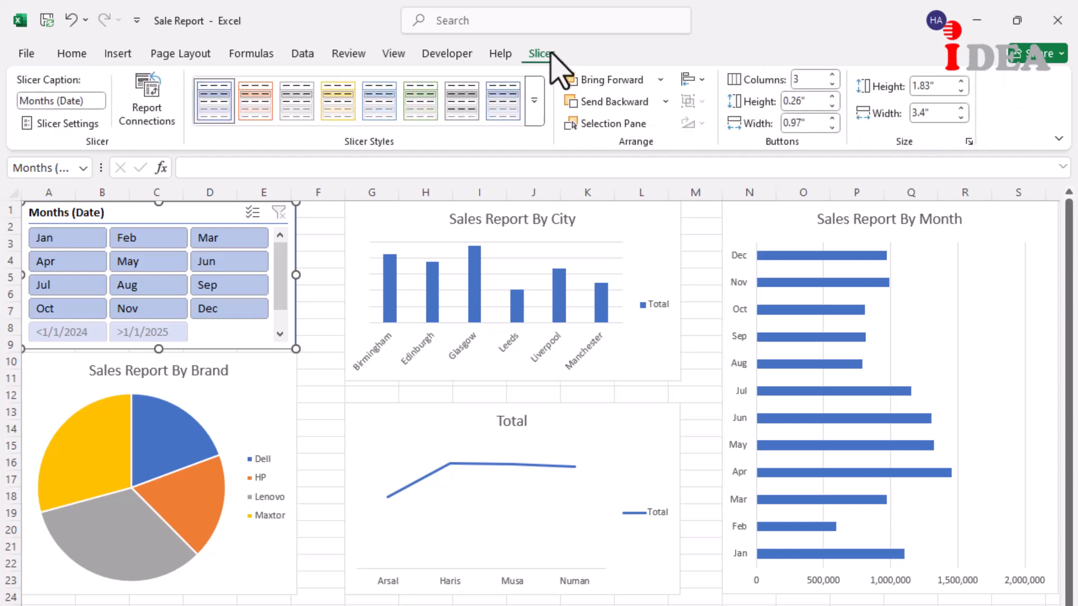
{"action": "left_click", "coordinate": [66, 124]}
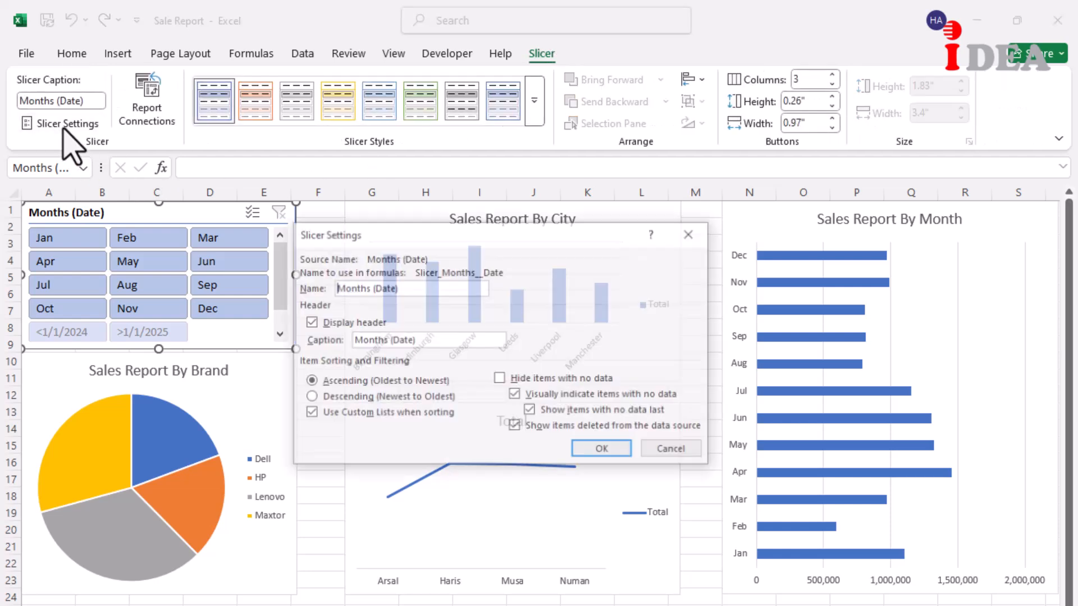
{"action": "left_click", "coordinate": [498, 381]}
{"action": "left_click", "coordinate": [592, 452]}
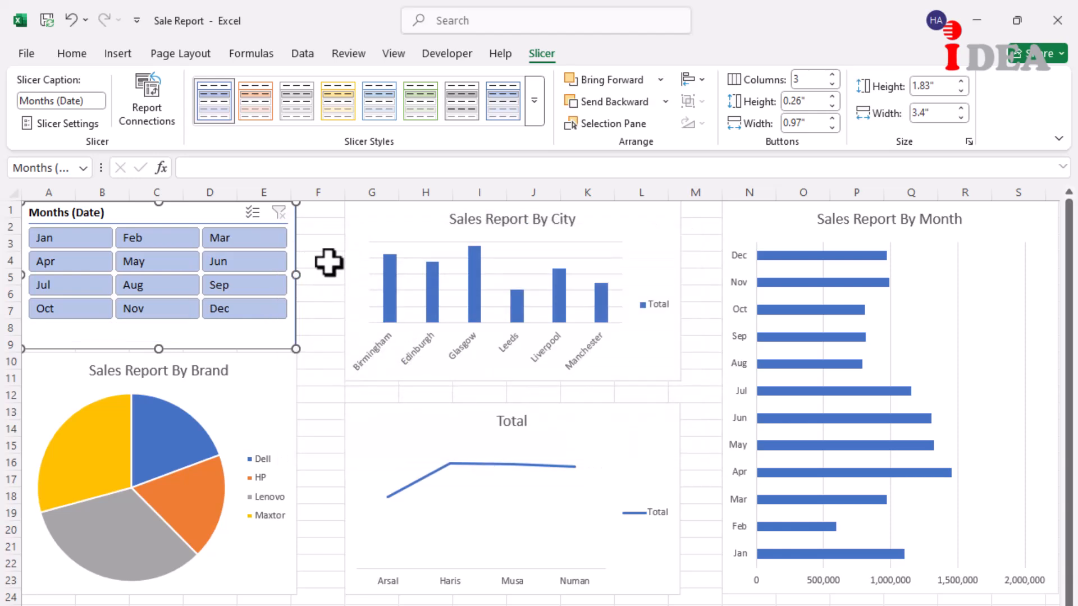
Shift the city column chart and the sales rep line chart together toward the slicer, starting just inside the right part of column E's neighbour, column F.
{"action": "left_click", "coordinate": [355, 303]}
{"action": "left_click", "coordinate": [354, 464], "text": "ctrl"}
{"action": "left_click_drag", "start_coordinate": [664, 474], "coordinate": [558, 475]}
{"action": "key", "text": "Right"}
{"action": "key", "text": "Right"}
{"action": "key", "text": "Right"}
{"action": "key", "text": "Right"}
{"action": "key", "text": "Right"}
{"action": "key", "text": "Right"}
{"action": "key", "text": "Right"}
{"action": "key", "text": "Right"}
{"action": "key", "text": "Right"}
{"action": "key", "text": "Right"}
{"action": "key", "text": "Right"}
{"action": "key", "text": "Right"}
{"action": "key", "text": "Right"}
{"action": "key", "text": "Right"}
{"action": "key", "text": "Right"}
{"action": "key", "text": "Right"}
{"action": "key", "text": "Right"}
{"action": "key", "text": "Right"}
{"action": "key", "text": "Right"}
{"action": "key", "text": "Right"}
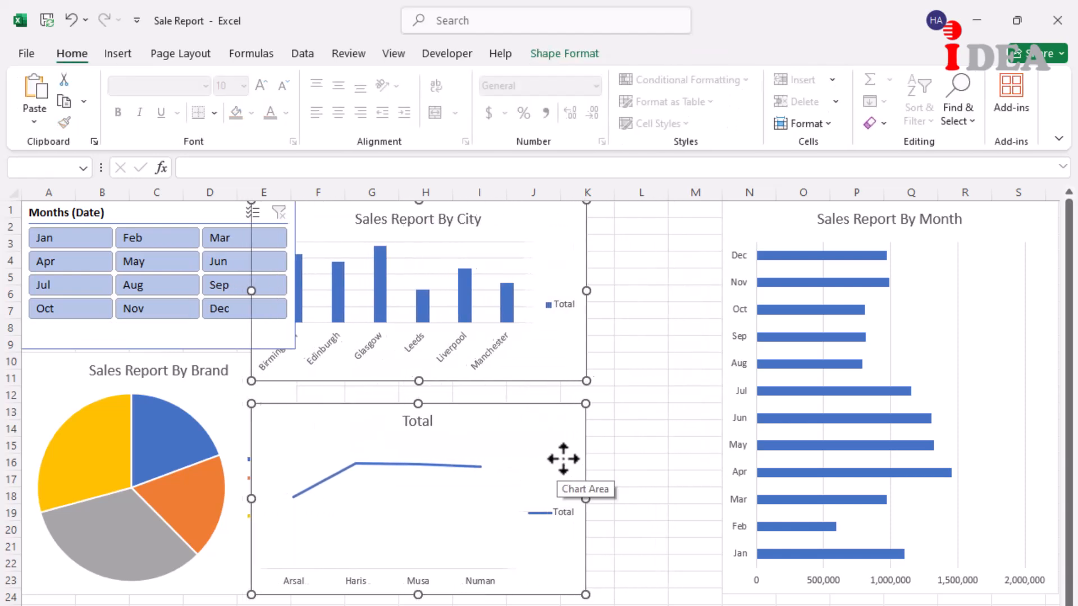
{"action": "key", "text": "Left"}
{"action": "key", "text": "Left"}
{"action": "key", "text": "Left"}
{"action": "key", "text": "Left"}
Shift the month bar chart toward the city chart so it starts at the left edge of column M, leaving a narrow gap.
{"action": "left_click", "coordinate": [730, 236]}
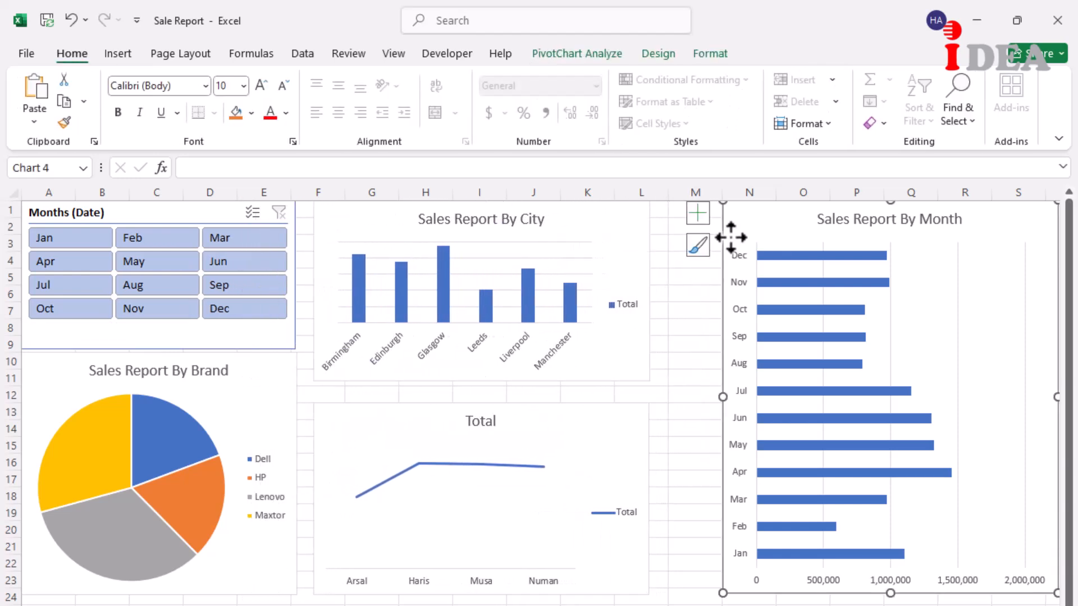
{"action": "key", "text": "Left"}
{"action": "key", "text": "Left"}
{"action": "key", "text": "Left"}
{"action": "key", "text": "Left"}
{"action": "key", "text": "Left"}
{"action": "key", "text": "Left"}
{"action": "key", "text": "Left"}
{"action": "key", "text": "Left"}
{"action": "key", "text": "Left"}
{"action": "key", "text": "Left"}
{"action": "key", "text": "Left"}
{"action": "key", "text": "Left"}
{"action": "key", "text": "Left"}
{"action": "key", "text": "Left"}
{"action": "key", "text": "Escape"}
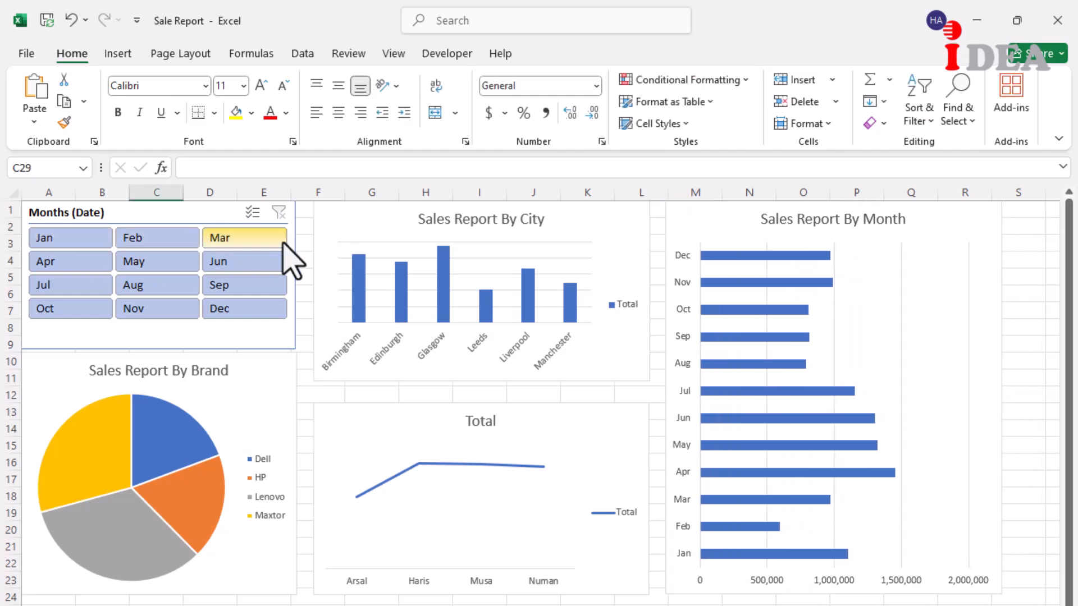
Test the month slicer by filtering to Jan, Feb and Mar in turn, and clear the filter.
{"action": "left_click", "coordinate": [72, 240]}
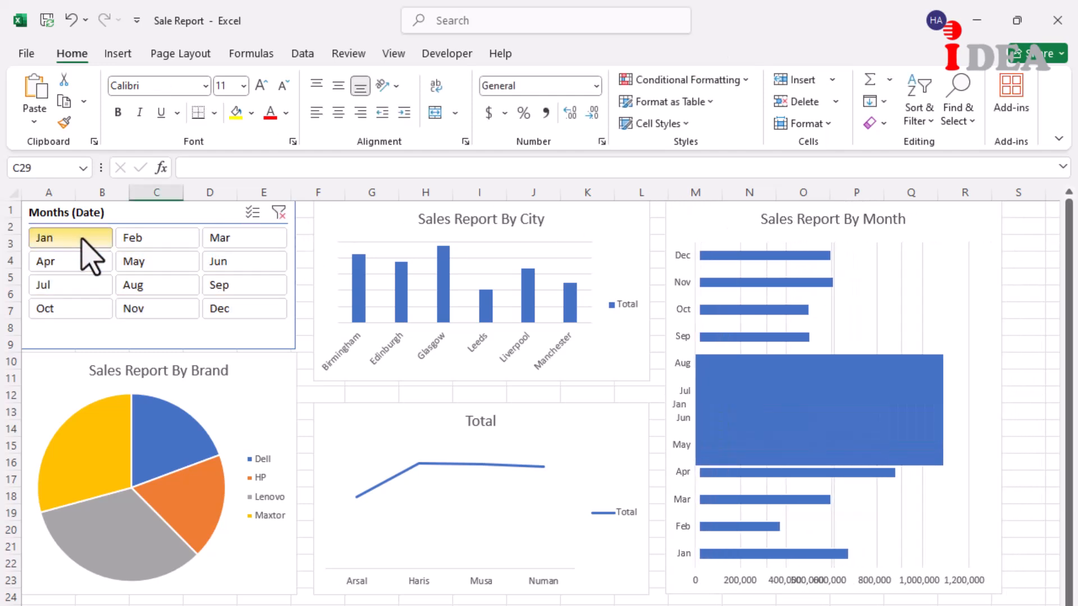
{"action": "left_click", "coordinate": [156, 247]}
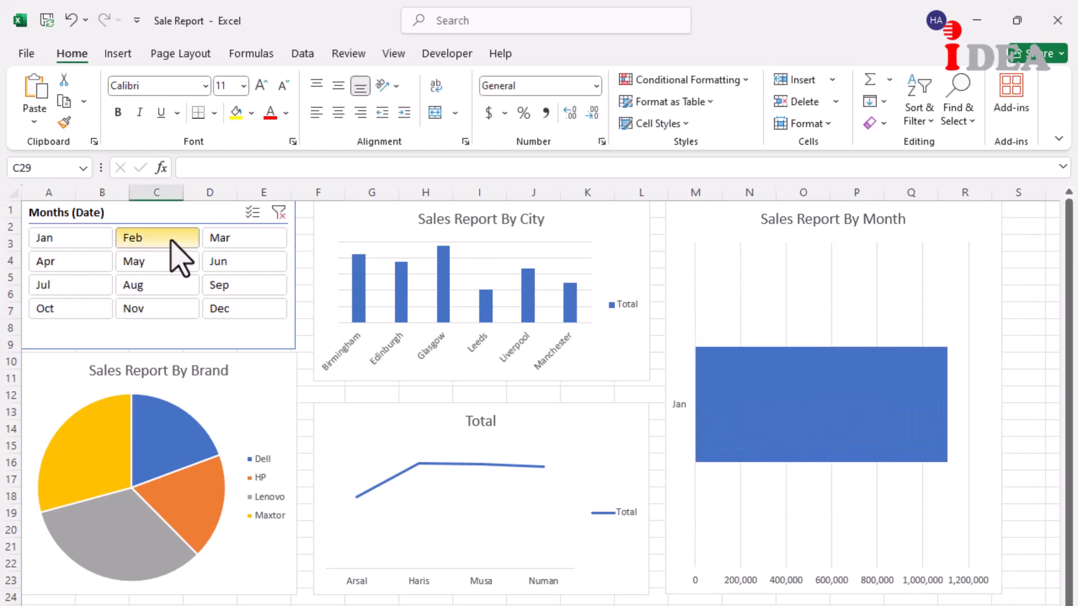
{"action": "left_click", "coordinate": [224, 249]}
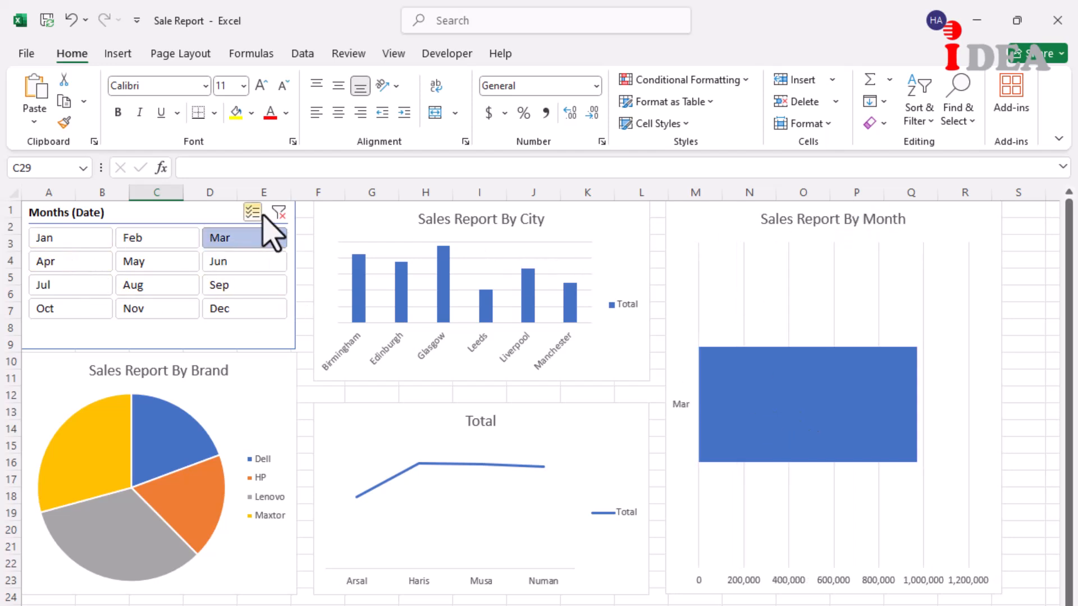
{"action": "left_click", "coordinate": [278, 212]}
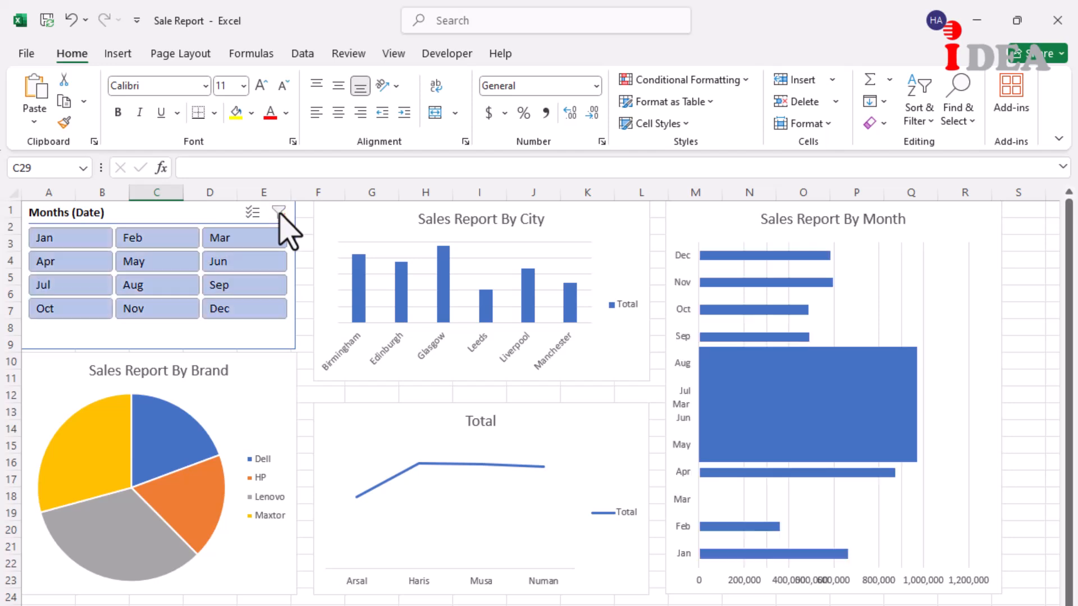
Connect the month slicer to PivotTable13, PivotTable14 and PivotTable15 through its report connections.
{"action": "left_click", "coordinate": [140, 337]}
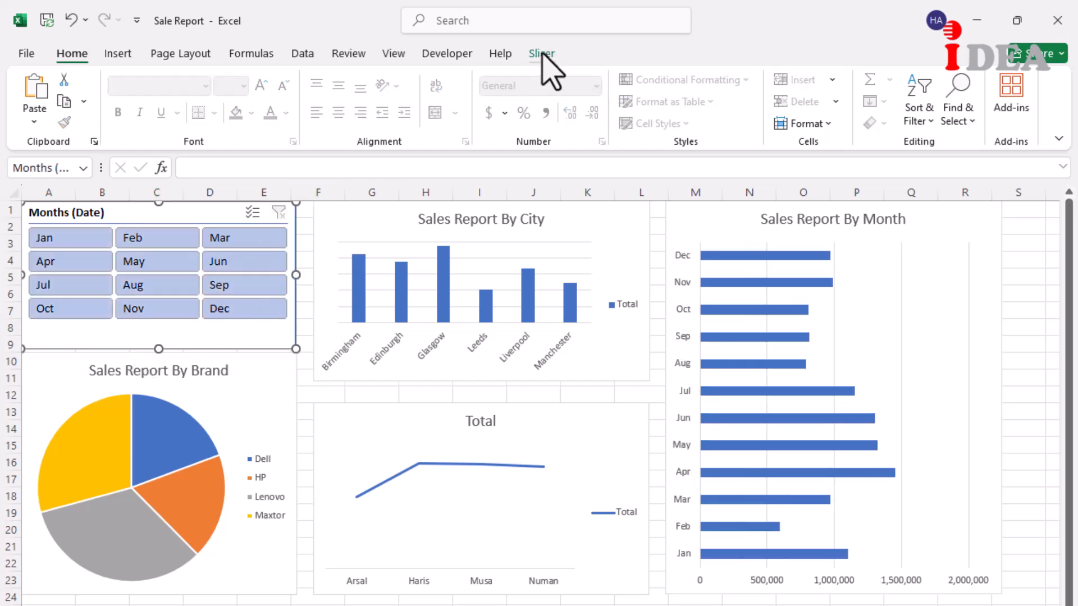
{"action": "left_click", "coordinate": [542, 56]}
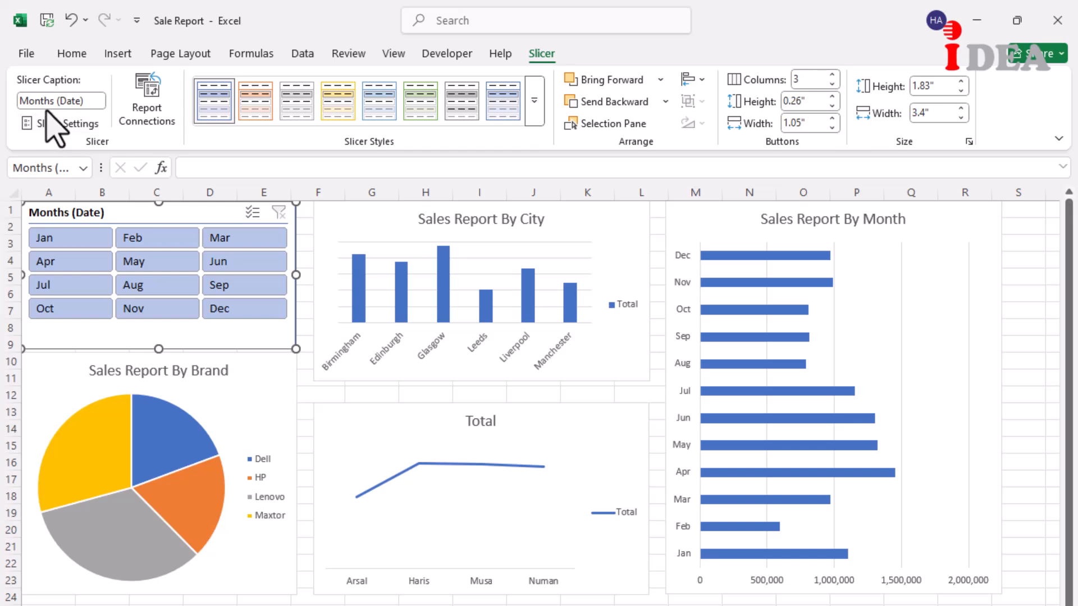
{"action": "left_click", "coordinate": [149, 112]}
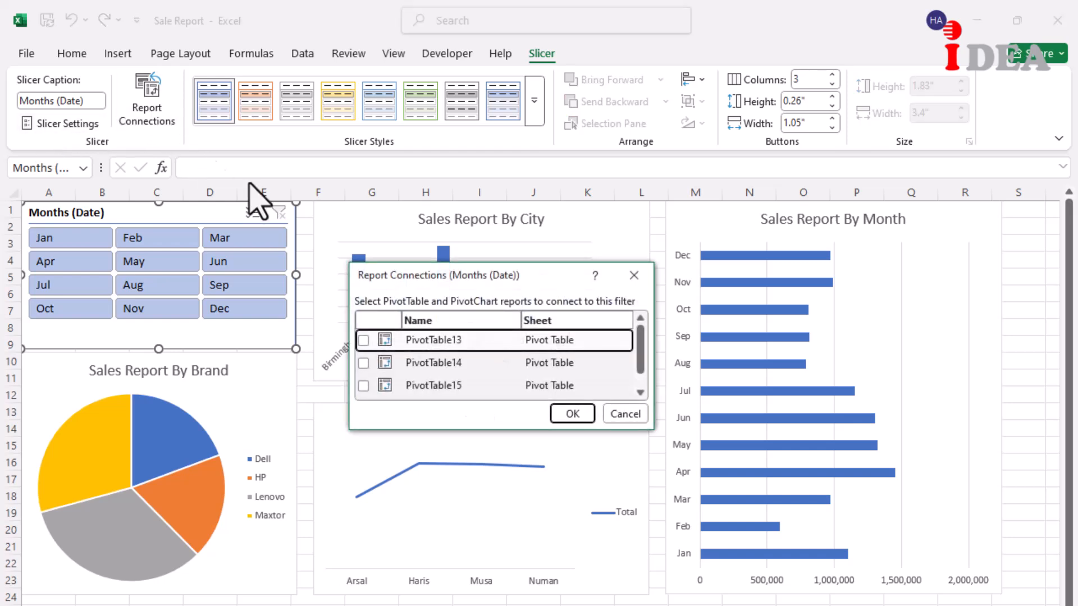
{"action": "left_click", "coordinate": [363, 363]}
{"action": "left_click", "coordinate": [364, 386]}
{"action": "scroll", "coordinate": [641, 354], "scroll_direction": "down", "scroll_amount": 1}
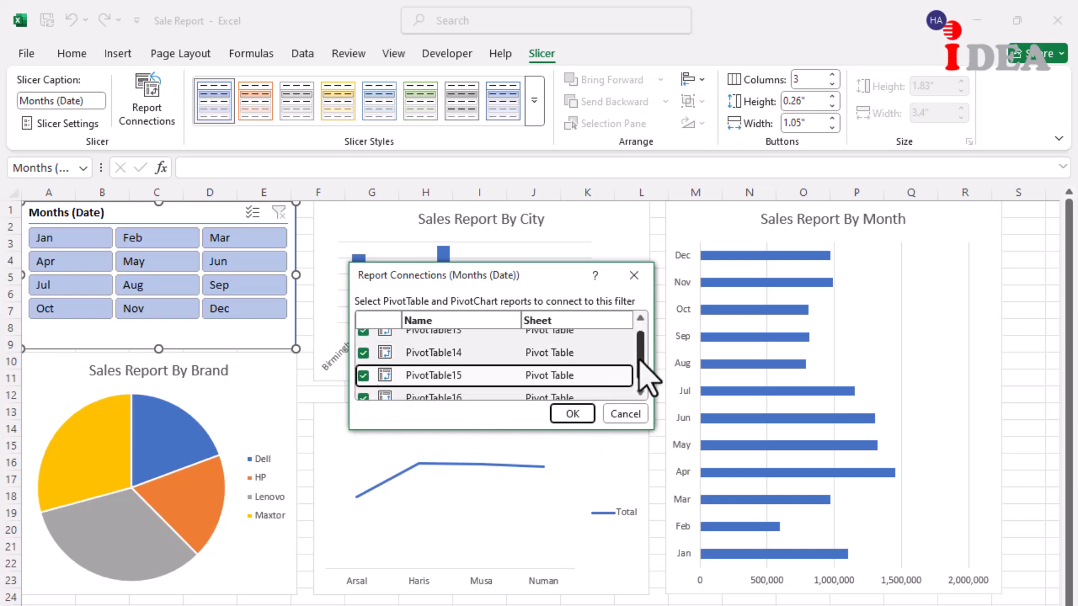
{"action": "left_click", "coordinate": [572, 416]}
Check that all charts respond to the slicer by filtering to Mar, Feb, Jan and Apr, and clear the filter.
{"action": "left_click", "coordinate": [212, 238]}
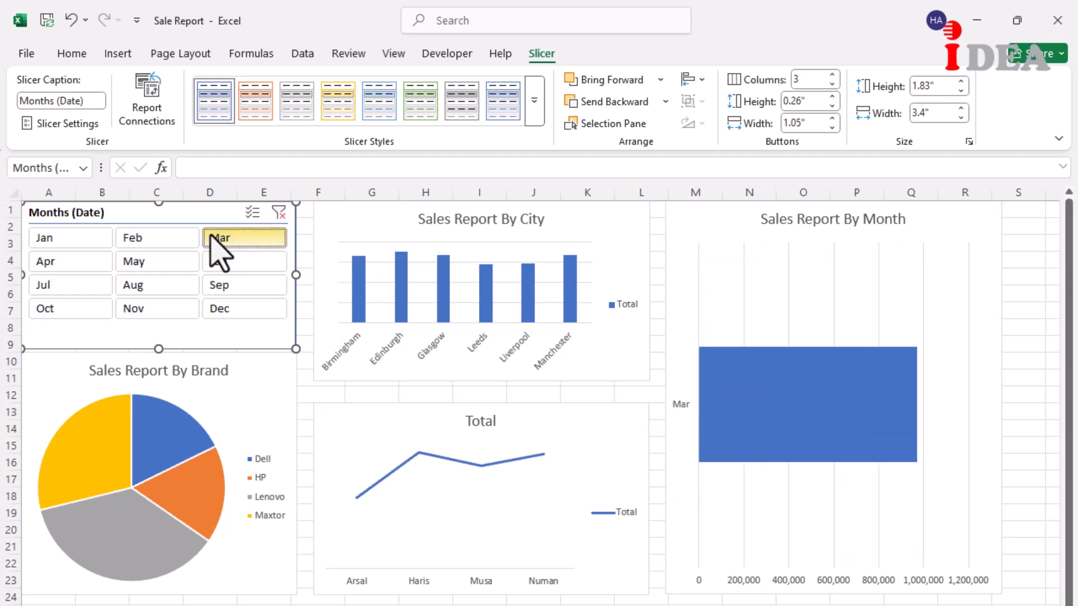
{"action": "left_click", "coordinate": [155, 239]}
{"action": "left_click", "coordinate": [74, 241]}
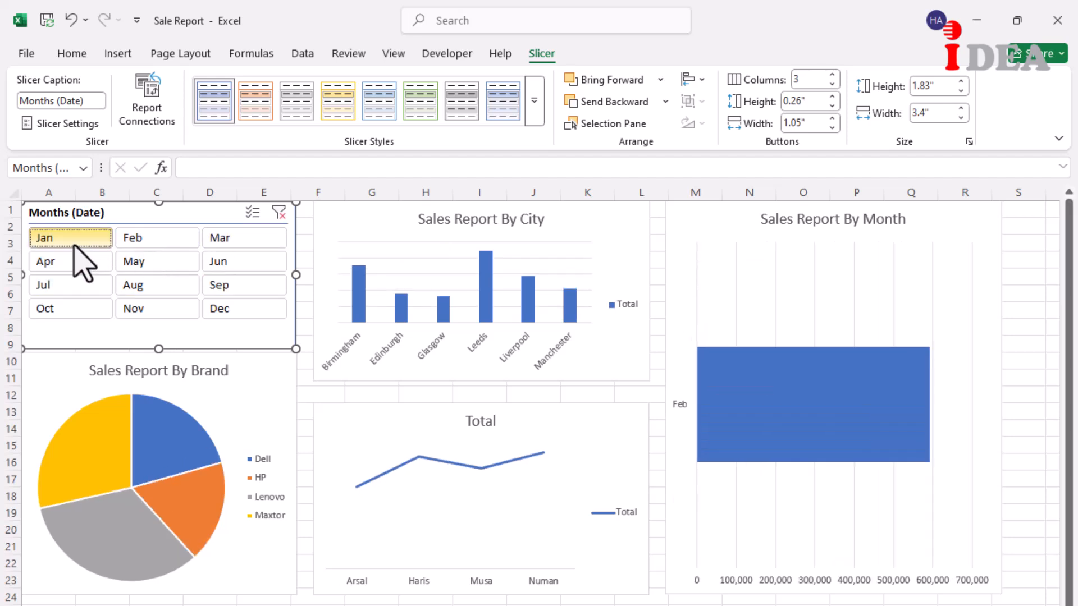
{"action": "left_click", "coordinate": [83, 263]}
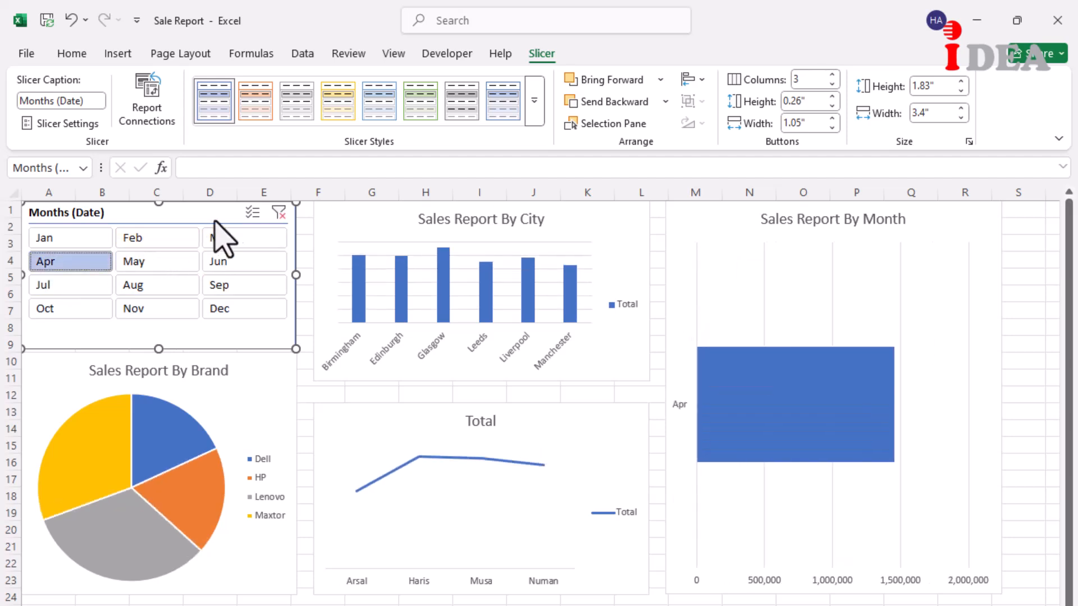
{"action": "left_click", "coordinate": [279, 212]}
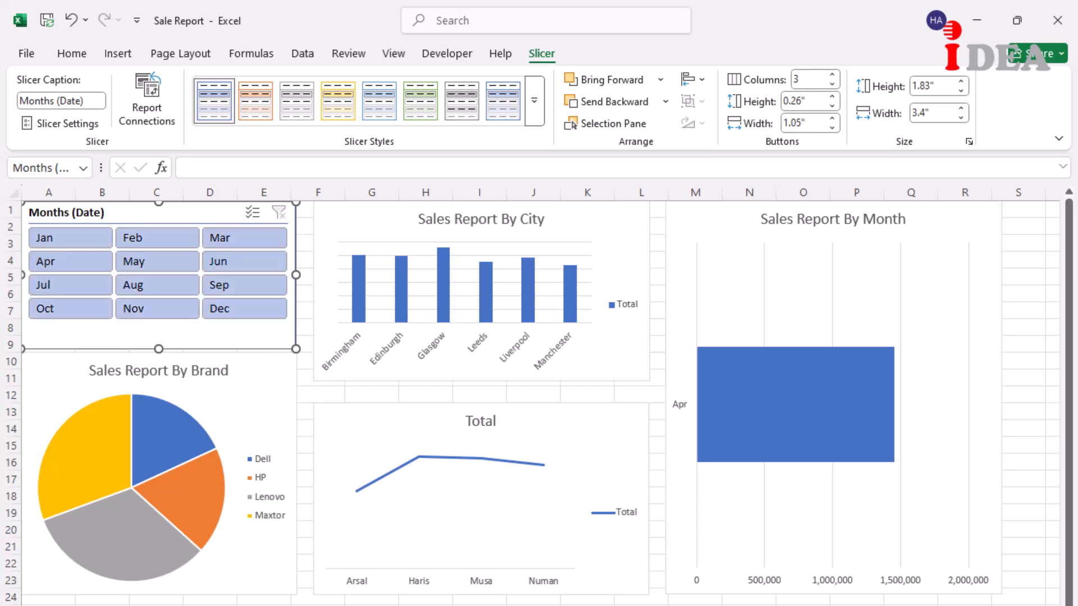
Add data labels to the brand pie chart and the city column chart.
{"action": "left_click", "coordinate": [239, 580]}
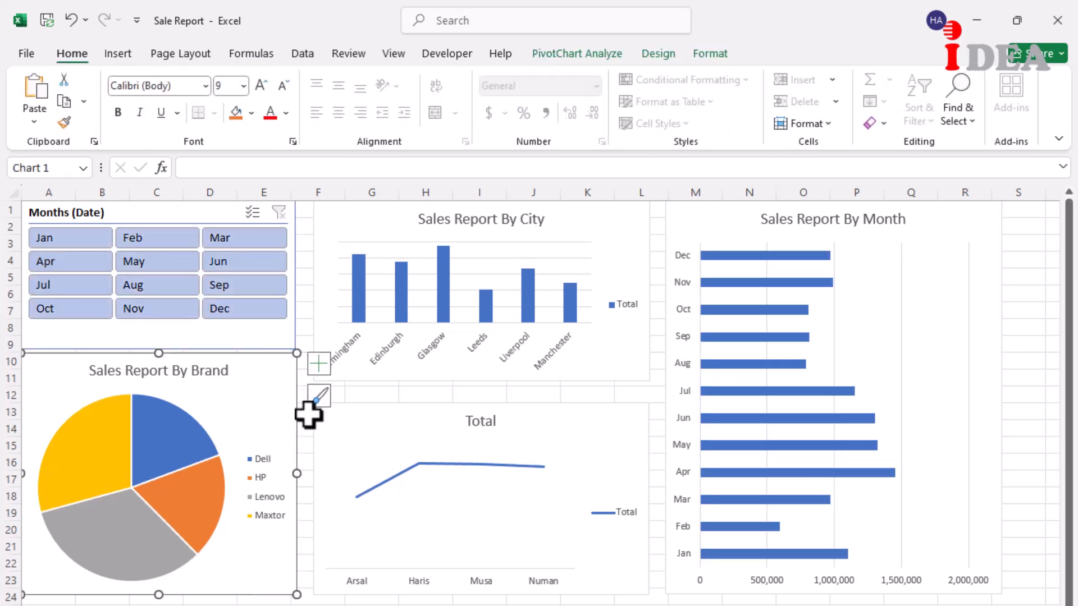
{"action": "left_click", "coordinate": [319, 364]}
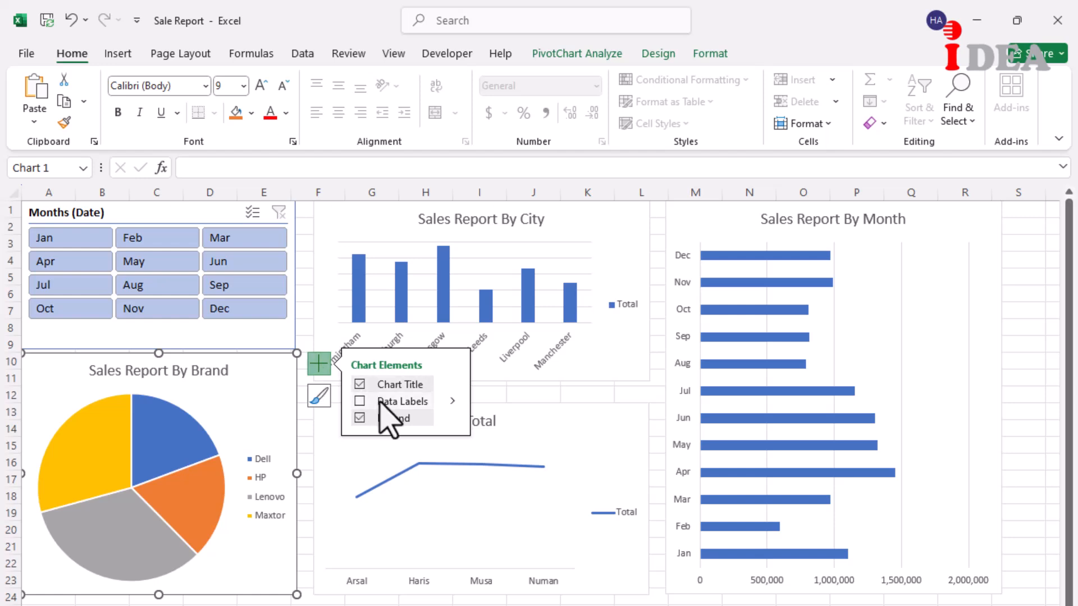
{"action": "left_click", "coordinate": [359, 401]}
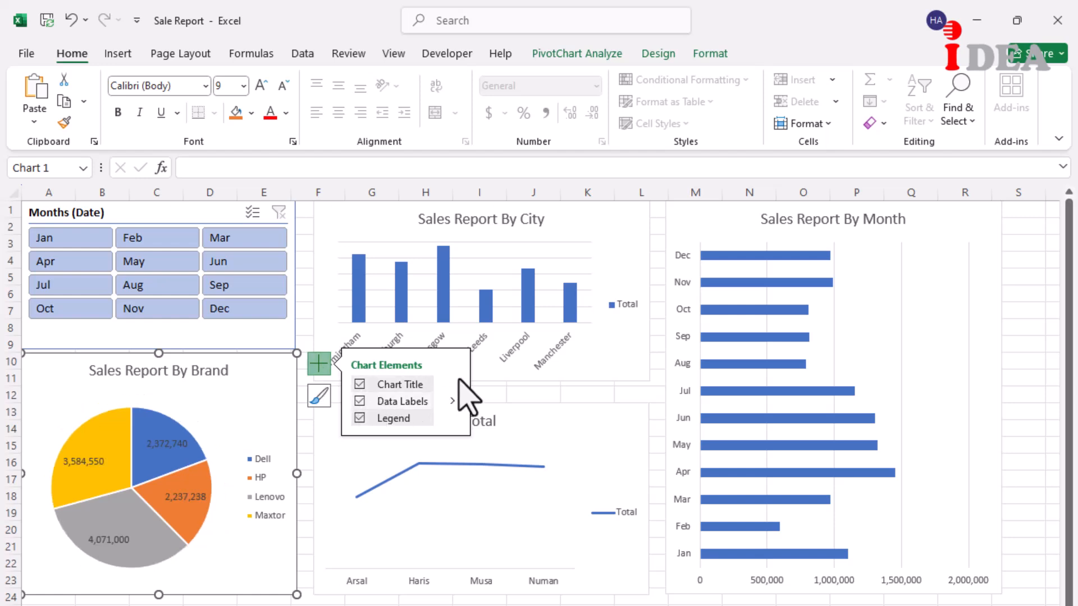
{"action": "left_click", "coordinate": [645, 241]}
{"action": "left_click", "coordinate": [672, 212]}
{"action": "left_click", "coordinate": [712, 284]}
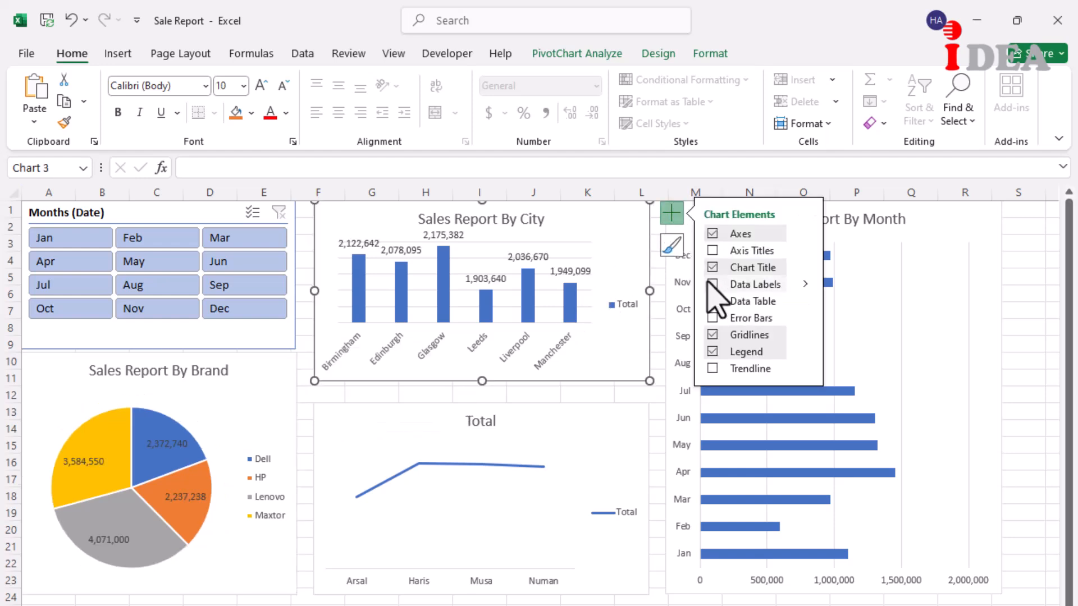
Add data labels to the sales rep line chart and the month bar chart.
{"action": "left_click", "coordinate": [643, 436]}
{"action": "left_click", "coordinate": [671, 414]}
{"action": "left_click", "coordinate": [711, 486]}
{"action": "left_click", "coordinate": [988, 225]}
{"action": "left_click", "coordinate": [1024, 212]}
{"action": "left_click", "coordinate": [541, 285]}
{"action": "key", "text": "Escape"}
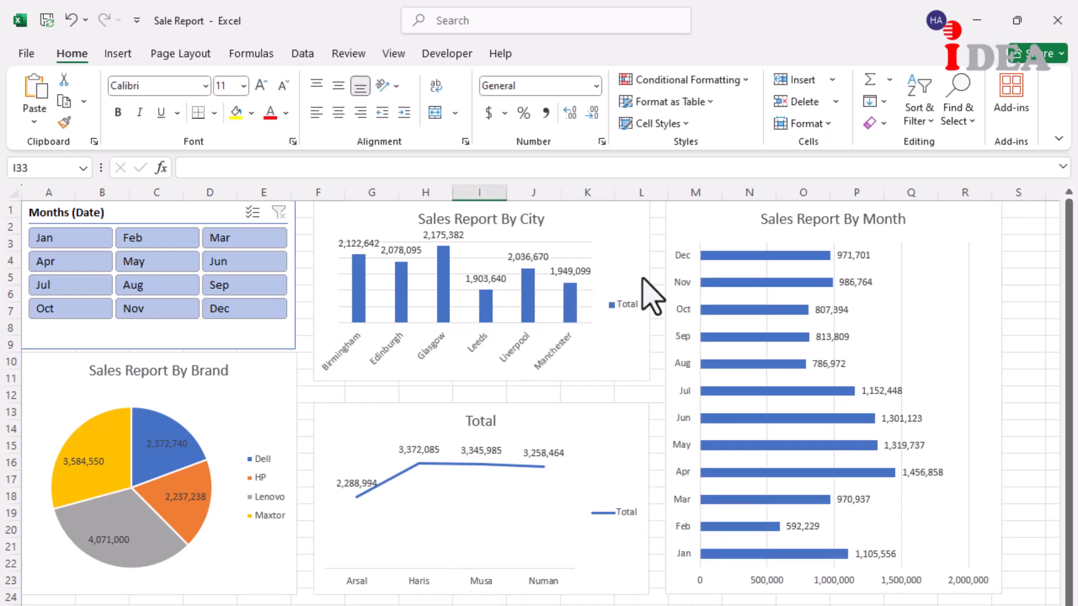
Delete the gridlines from the month bar chart and the city column chart.
{"action": "left_click", "coordinate": [962, 254]}
{"action": "left_click", "coordinate": [577, 242]}
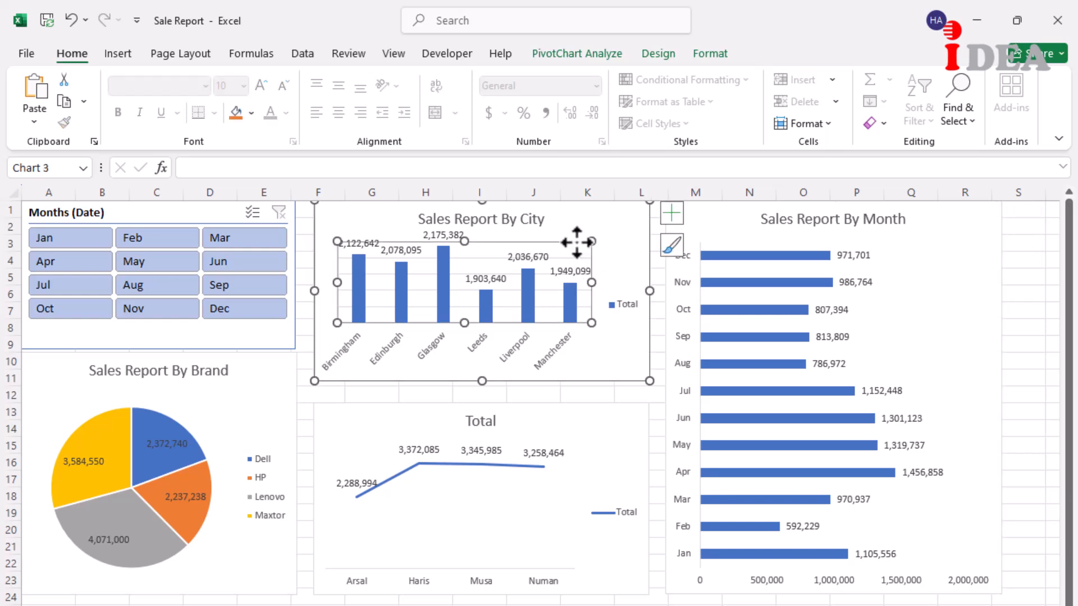
{"action": "left_click", "coordinate": [574, 258]}
{"action": "key", "text": "Delete"}
{"action": "left_click", "coordinate": [480, 604]}
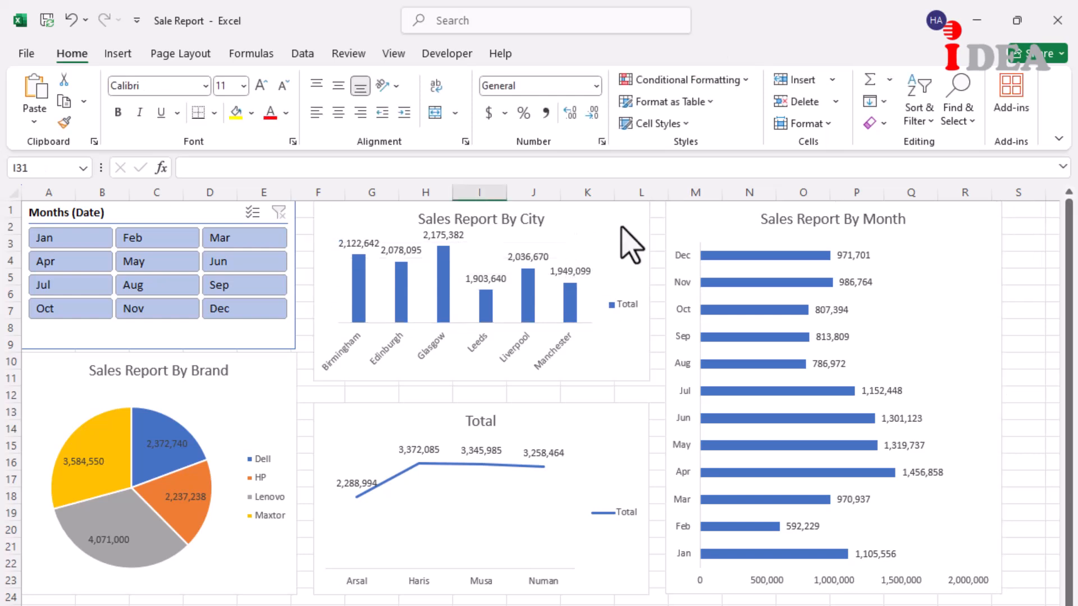
Recolour the city column chart with Colorful Palette 3 and the sales rep line chart with the colourful palette that starts with green.
{"action": "left_click", "coordinate": [631, 244]}
{"action": "left_click", "coordinate": [659, 53]}
{"action": "left_click", "coordinate": [146, 101]}
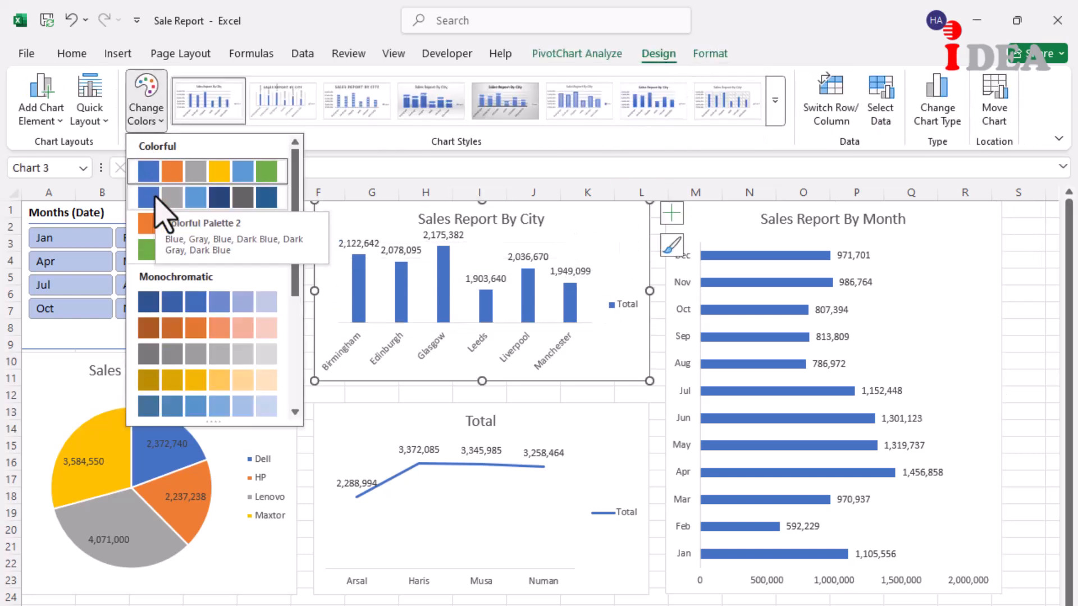
{"action": "left_click", "coordinate": [160, 223]}
{"action": "left_click", "coordinate": [409, 505]}
{"action": "left_click", "coordinate": [146, 101]}
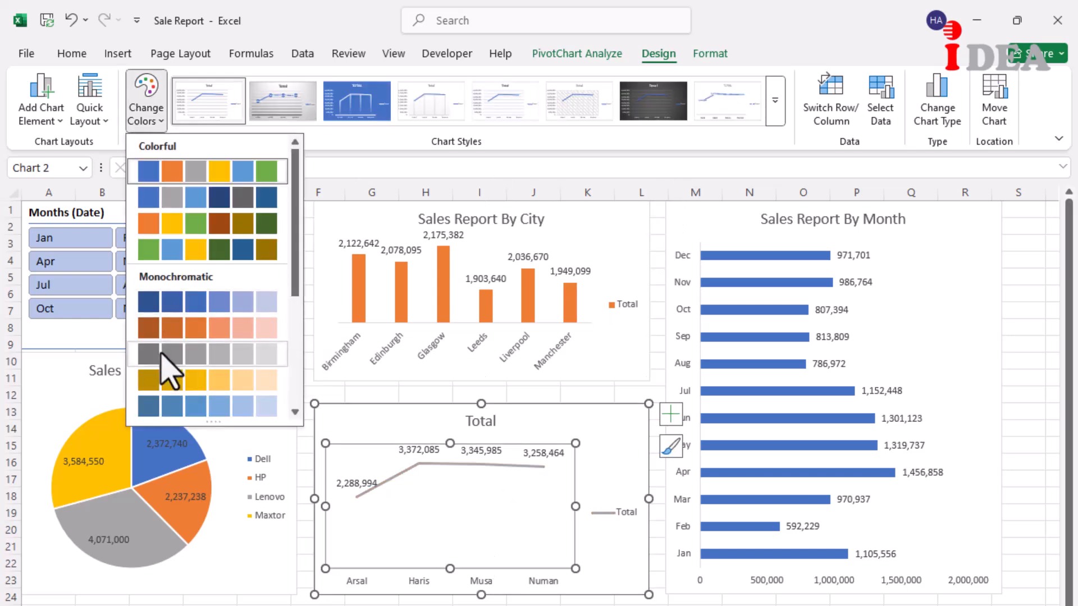
{"action": "left_click", "coordinate": [169, 250]}
Recolour the month bar chart with the last monochromatic green palette, running from light to dark, and deselect the chart.
{"action": "left_click", "coordinate": [962, 382]}
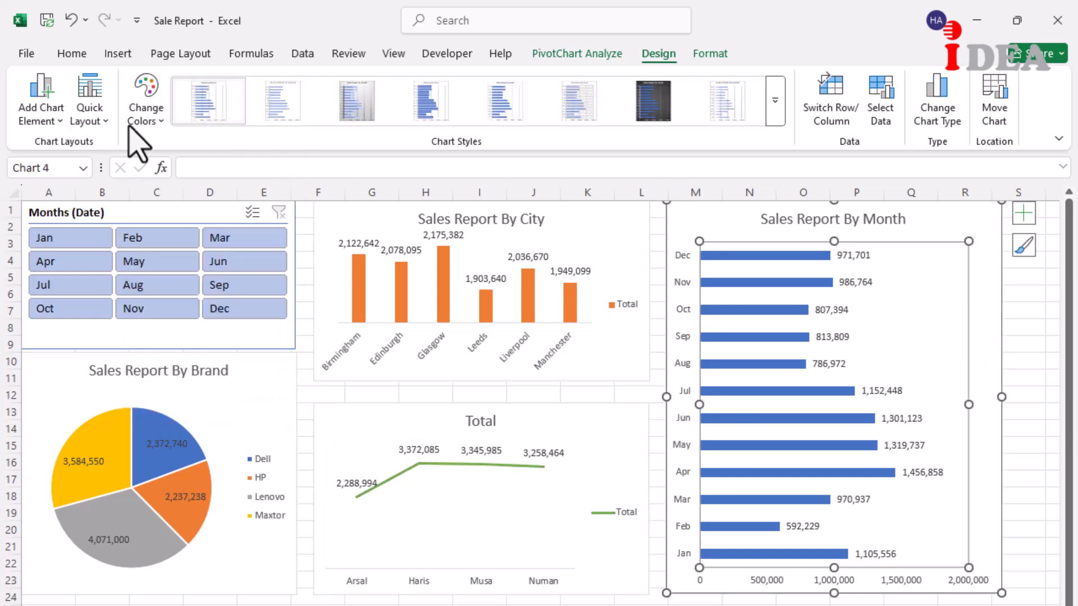
{"action": "left_click", "coordinate": [147, 109]}
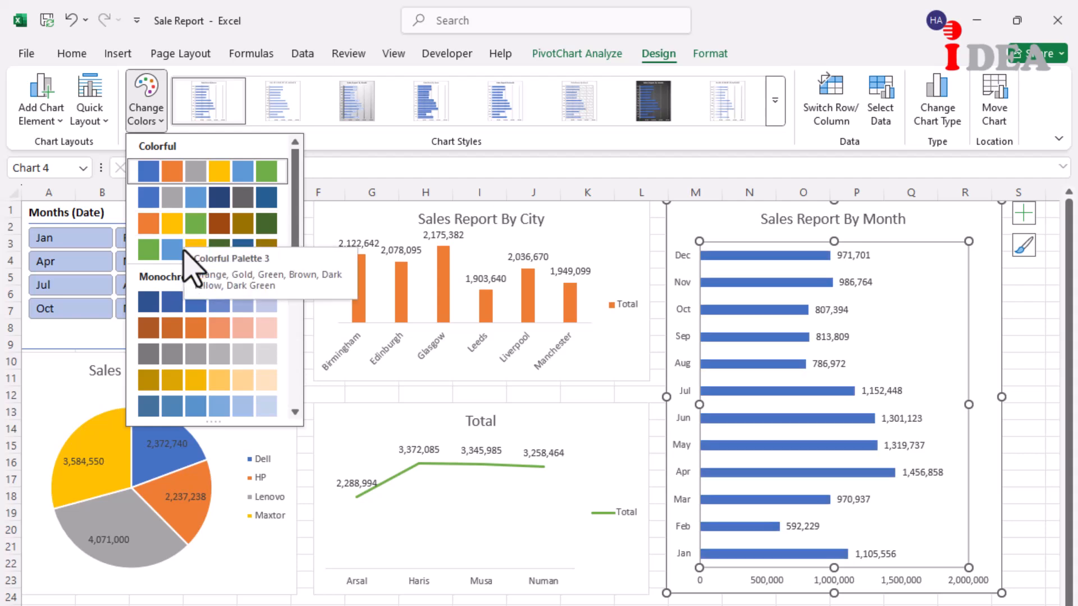
{"action": "scroll", "coordinate": [190, 337], "scroll_direction": "down", "scroll_amount": 5}
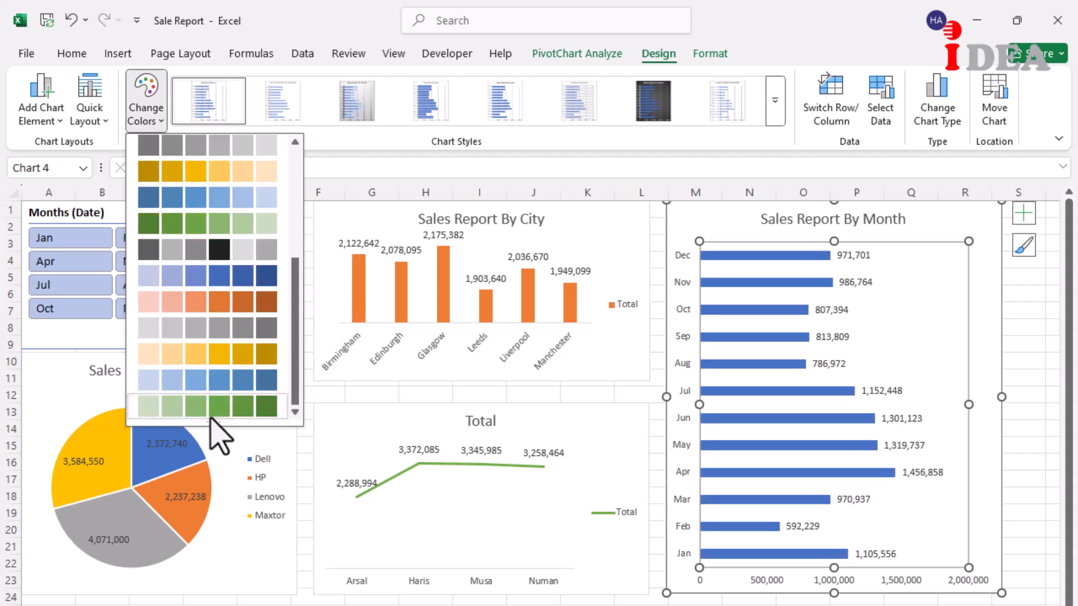
{"action": "left_click", "coordinate": [214, 407]}
{"action": "key", "text": "Escape"}
{"action": "left_click", "coordinate": [216, 605]}
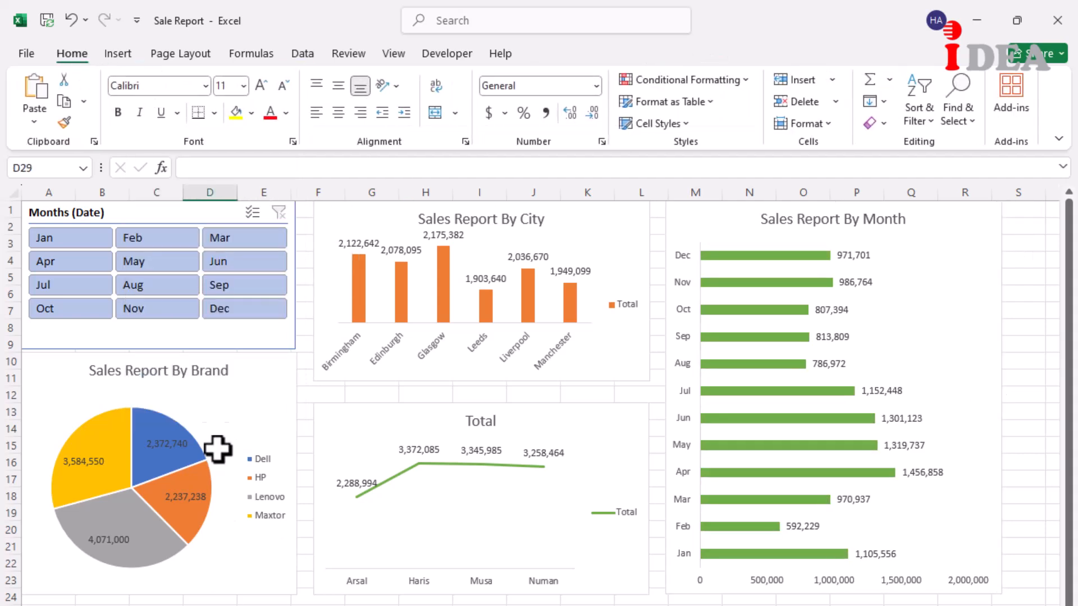
Apply the dark blue slicer style to the Months (Date) slicer.
{"action": "left_click", "coordinate": [171, 333]}
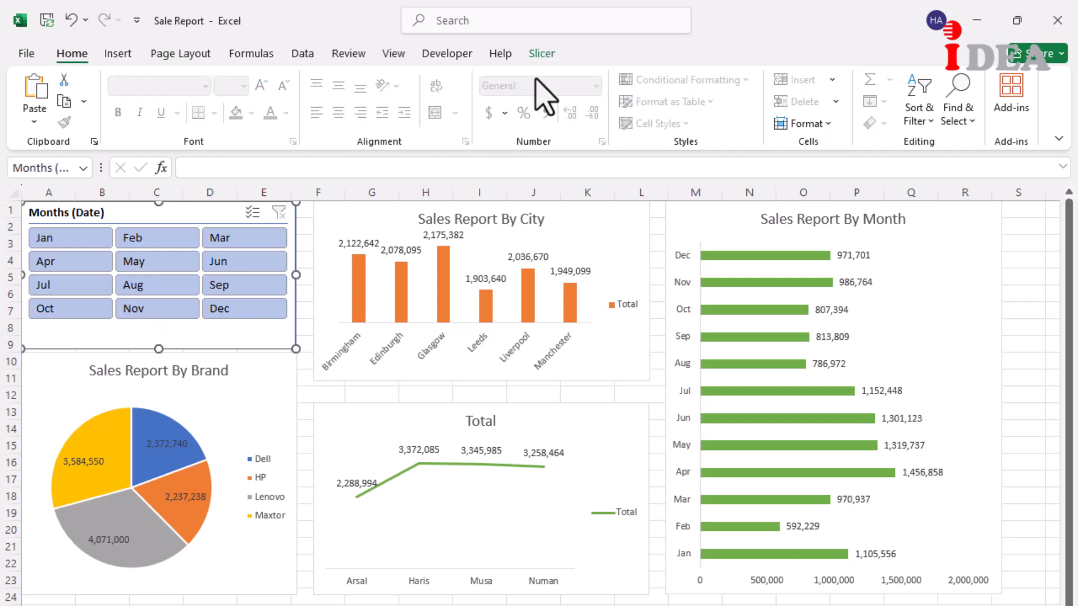
{"action": "left_click", "coordinate": [542, 54]}
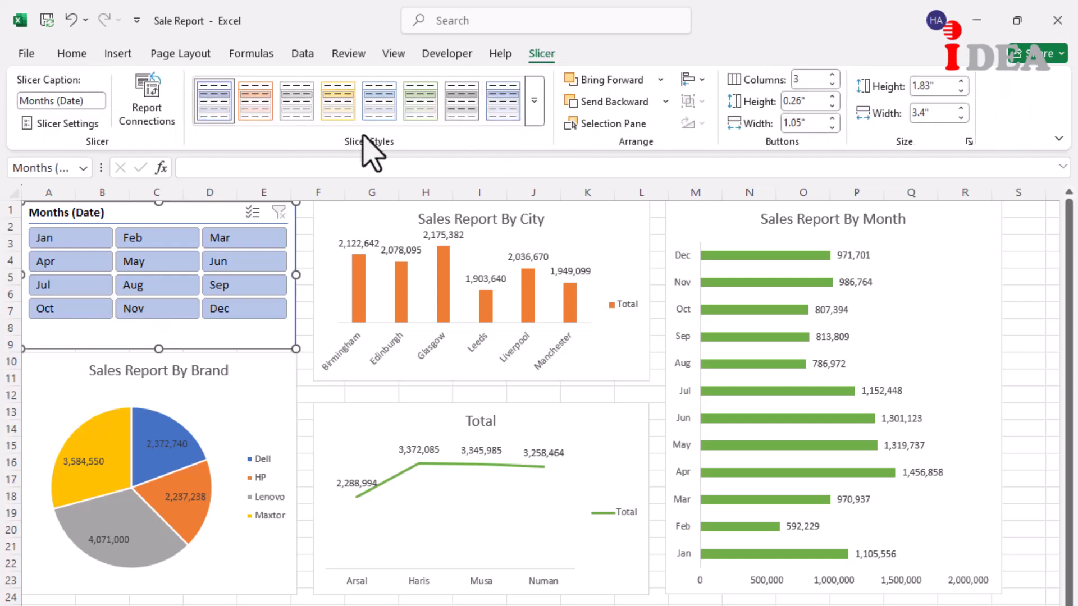
{"action": "left_click", "coordinate": [535, 101]}
{"action": "left_click", "coordinate": [222, 194]}
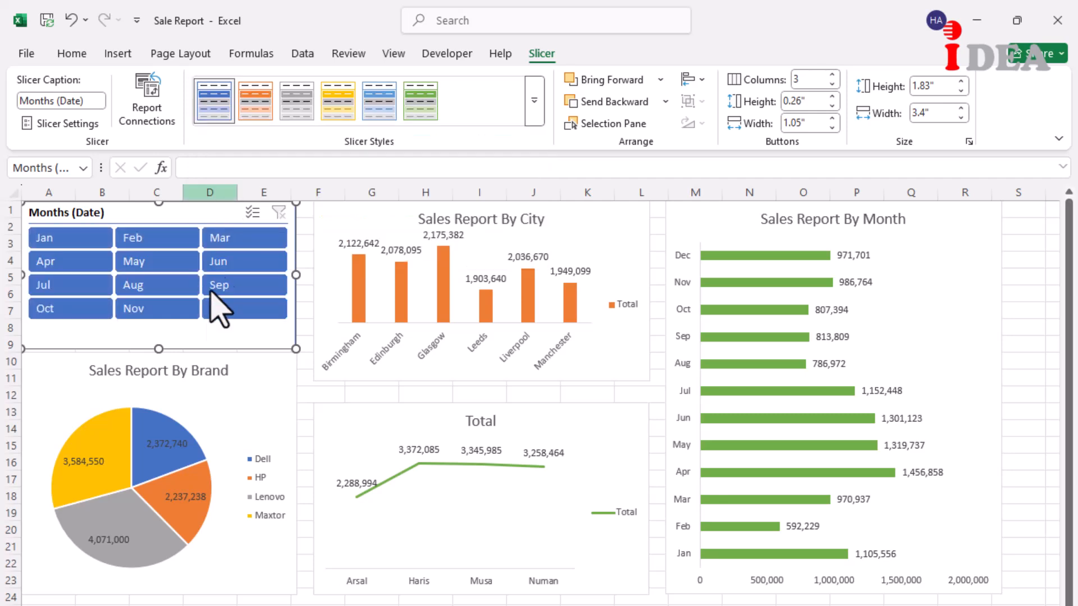
{"action": "key", "text": "Escape"}
Check the recoloured charts against the slicer by filtering to Jan, Feb, Mar, Jun and Sep in turn.
{"action": "left_click", "coordinate": [56, 238]}
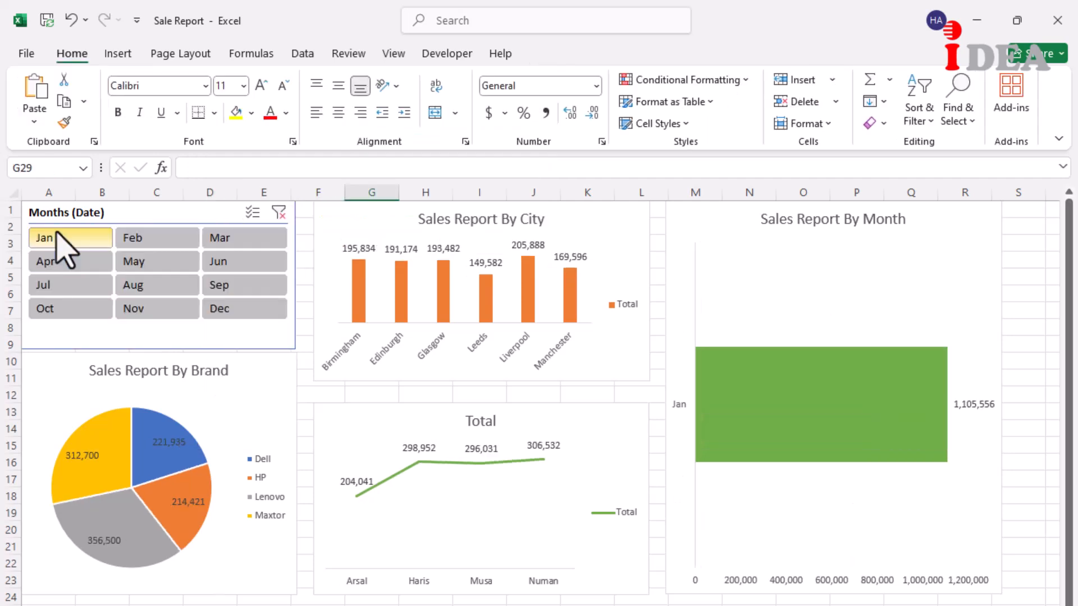
{"action": "left_click", "coordinate": [137, 237]}
{"action": "left_click", "coordinate": [225, 238]}
{"action": "left_click", "coordinate": [230, 261]}
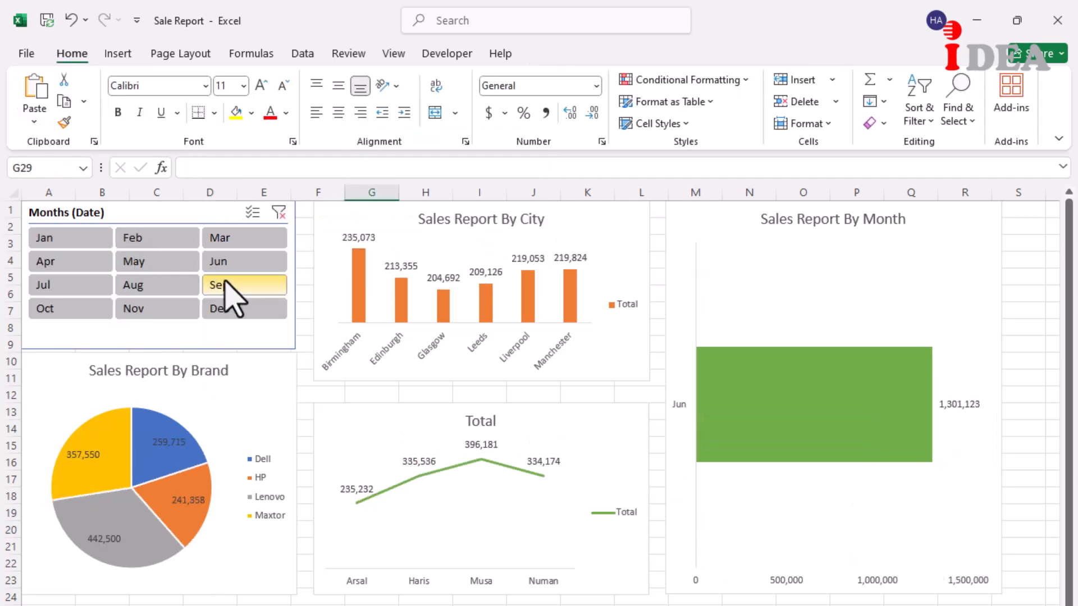
{"action": "left_click", "coordinate": [230, 285]}
Make the city chart title bold and red, and copy that formatting to the month, sales rep and brand chart titles.
{"action": "left_click", "coordinate": [481, 219]}
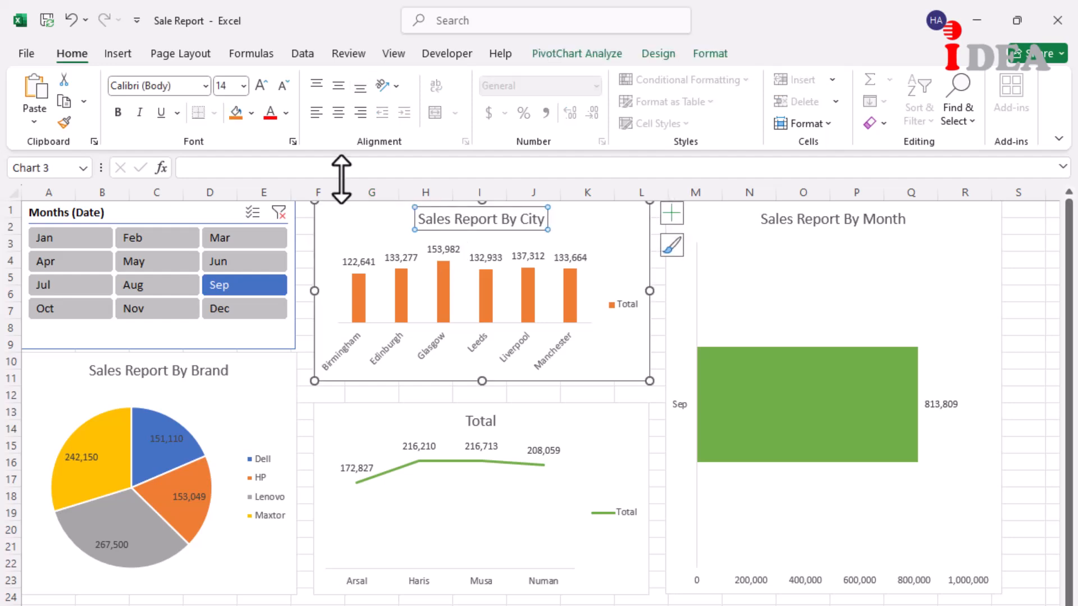
{"action": "double_click", "coordinate": [64, 121]}
{"action": "left_click", "coordinate": [783, 219]}
{"action": "left_click", "coordinate": [472, 420]}
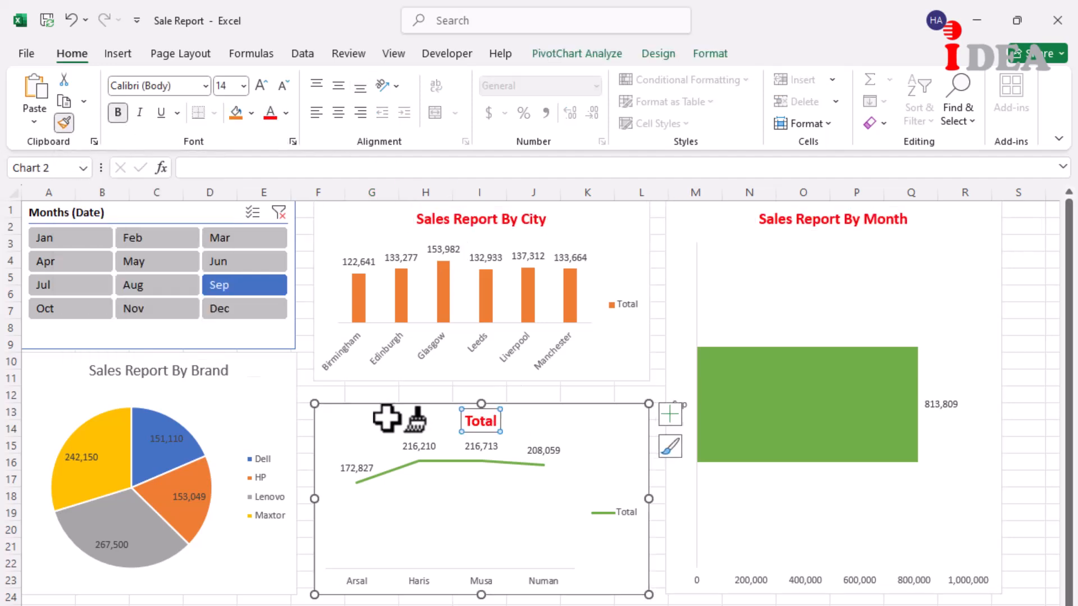
{"action": "left_click", "coordinate": [222, 372]}
{"action": "key", "text": "Escape"}
Rename the line chart's title "Sales Report by Sales Rep." and close the title formatting options.
{"action": "double_click", "coordinate": [487, 421]}
{"action": "double_click", "coordinate": [493, 422]}
{"action": "type", "text": "Sales Report by Sales Rep."}
{"action": "scroll", "coordinate": [493, 425], "scroll_direction": "down", "scroll_amount": 1}
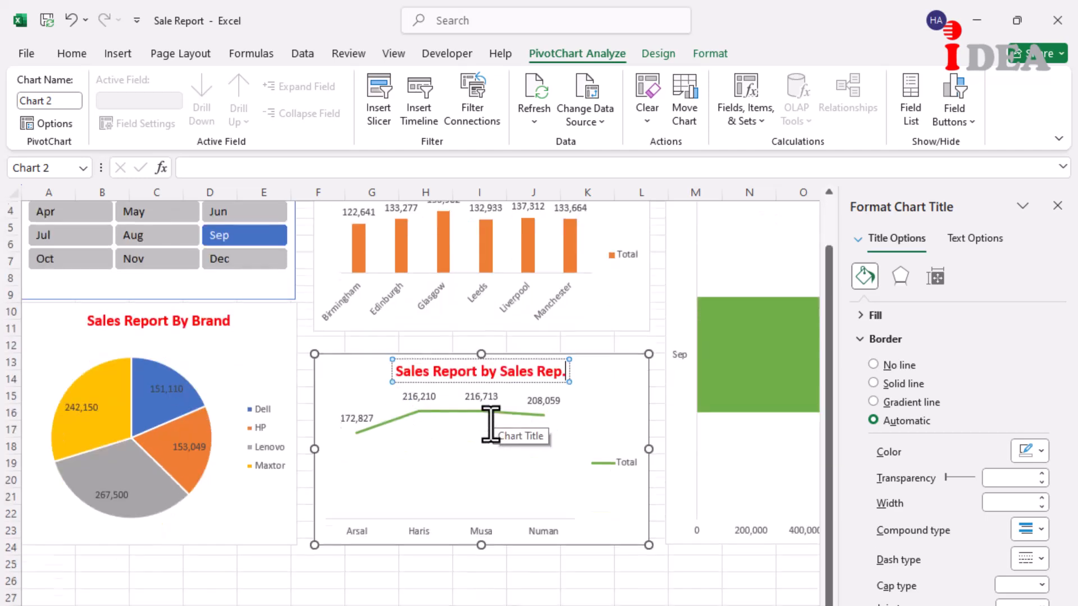
{"action": "left_click", "coordinate": [483, 585]}
{"action": "left_click", "coordinate": [1058, 206]}
{"action": "scroll", "coordinate": [414, 536], "scroll_direction": "up", "scroll_amount": 1}
Make the city axis labels bold at size 11, and copy the formatting to the sales rep names and the month chart's value axis.
{"action": "left_click", "coordinate": [344, 350]}
{"action": "left_click", "coordinate": [118, 113]}
{"action": "left_click", "coordinate": [261, 85]}
{"action": "left_click", "coordinate": [261, 85]}
{"action": "left_click", "coordinate": [261, 85]}
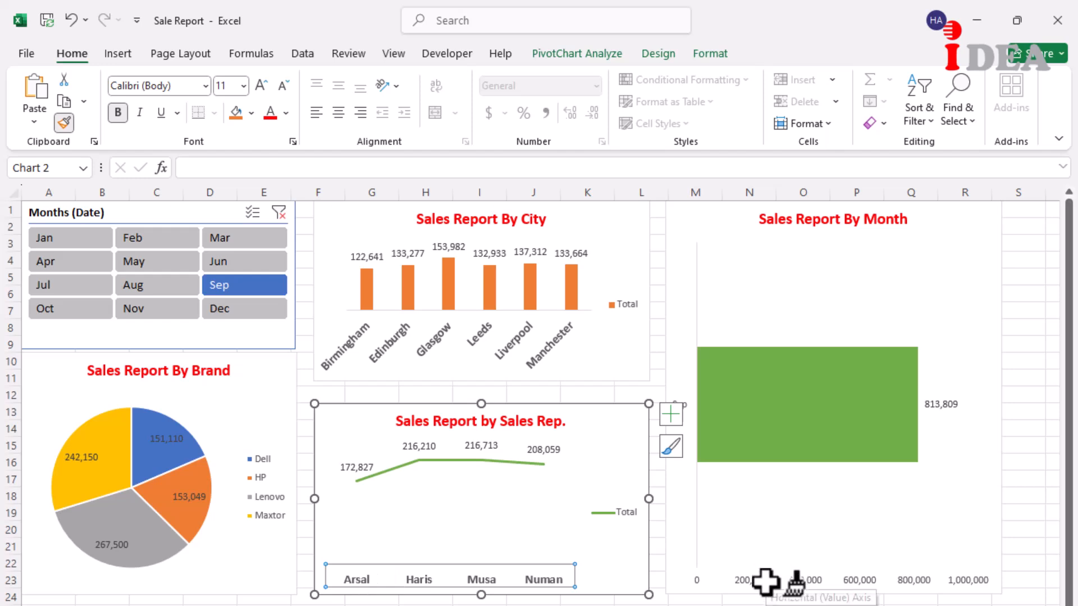
{"action": "left_click", "coordinate": [766, 582]}
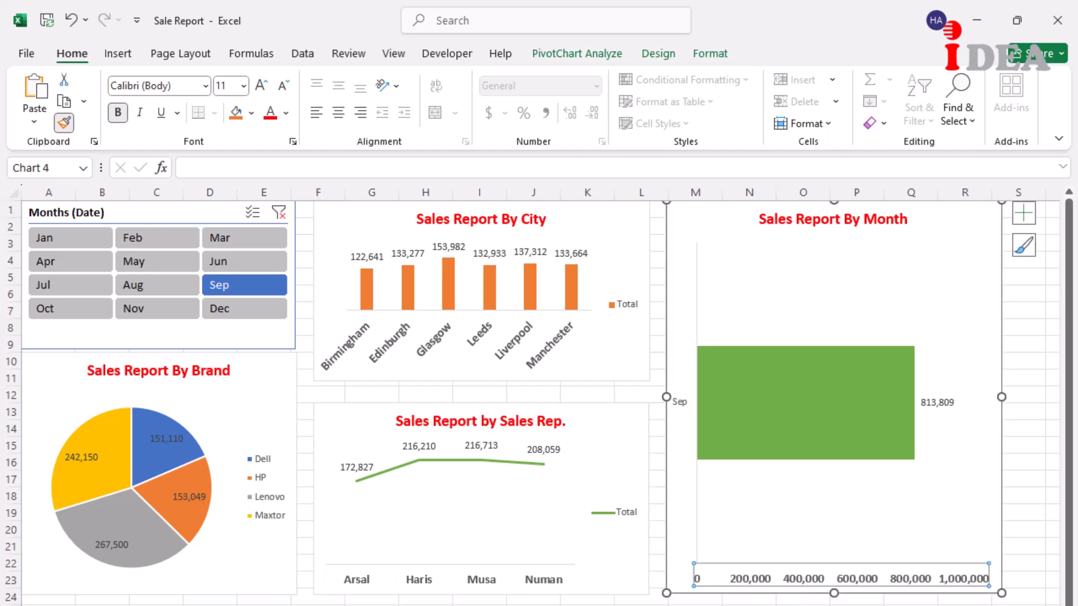
Clear the month filter, and copy the city chart's bold size 11 data label formatting to the brand and month chart data labels.
{"action": "left_click", "coordinate": [279, 213]}
{"action": "left_click", "coordinate": [376, 256]}
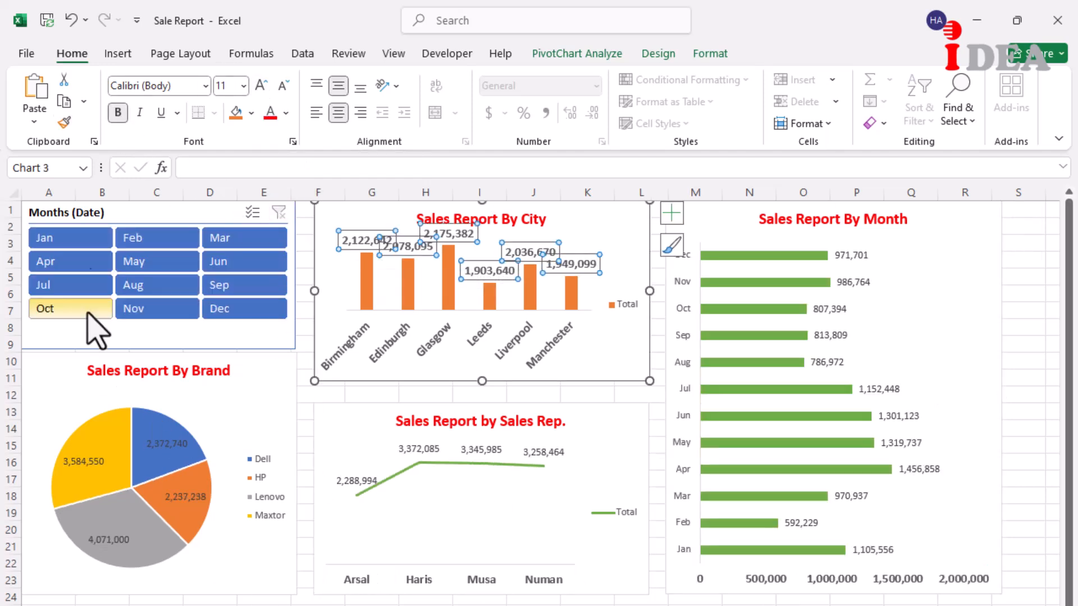
{"action": "double_click", "coordinate": [65, 123]}
{"action": "left_click", "coordinate": [171, 446]}
{"action": "left_click", "coordinate": [854, 277]}
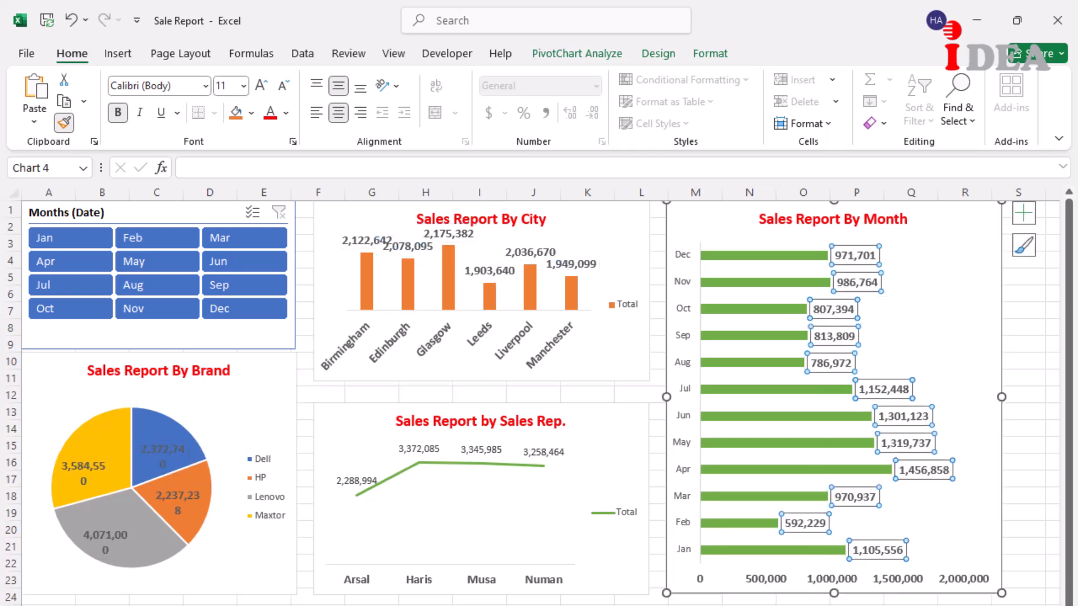
{"action": "key", "text": "Escape"}
Widen the city column chart and the sales rep line chart until they meet the month bar chart.
{"action": "left_click", "coordinate": [649, 337]}
{"action": "left_click_drag", "start_coordinate": [649, 291], "coordinate": [665, 291]}
{"action": "left_click", "coordinate": [648, 501]}
{"action": "left_click_drag", "start_coordinate": [648, 501], "coordinate": [665, 501]}
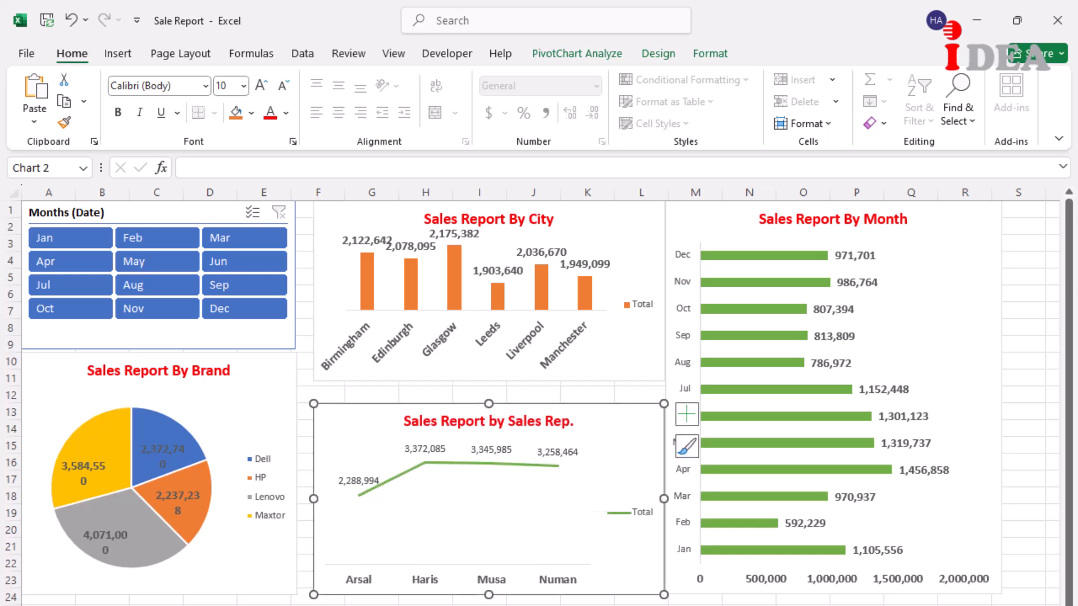
{"action": "key", "text": "Escape"}
Test the slicer with Jan and Feb alone, with Mar, Jan, Apr, Aug, Dec, Oct, May and Feb combined, and clear the filter.
{"action": "left_click", "coordinate": [46, 240]}
{"action": "left_click", "coordinate": [149, 248]}
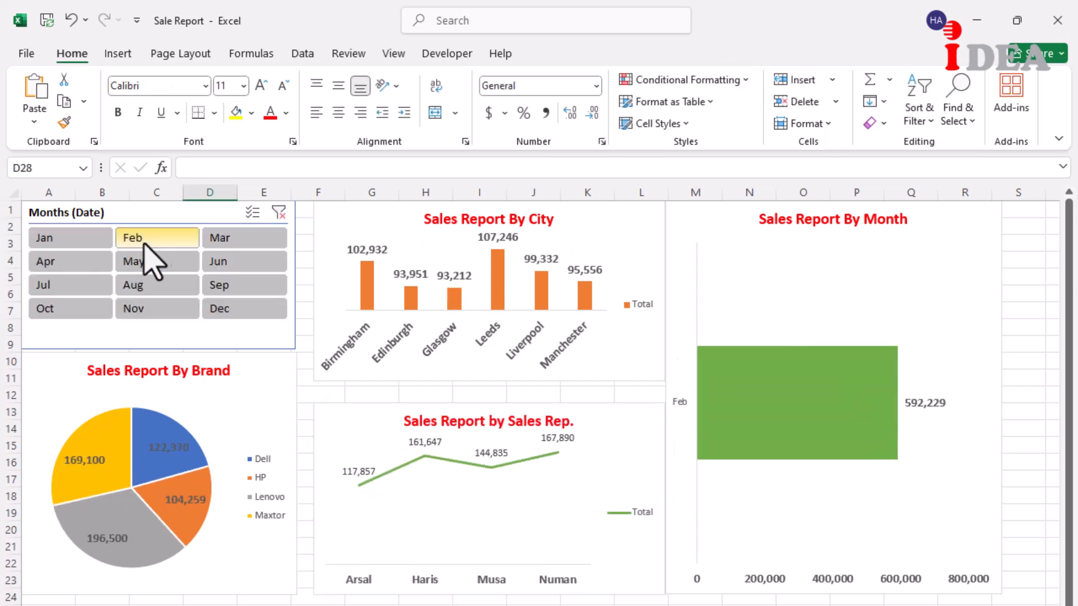
{"action": "left_click", "coordinate": [269, 246]}
{"action": "left_click", "coordinate": [54, 239], "text": "ctrl"}
{"action": "left_click", "coordinate": [56, 262], "text": "ctrl"}
{"action": "left_click", "coordinate": [140, 285], "text": "ctrl"}
{"action": "left_click", "coordinate": [218, 308], "text": "ctrl"}
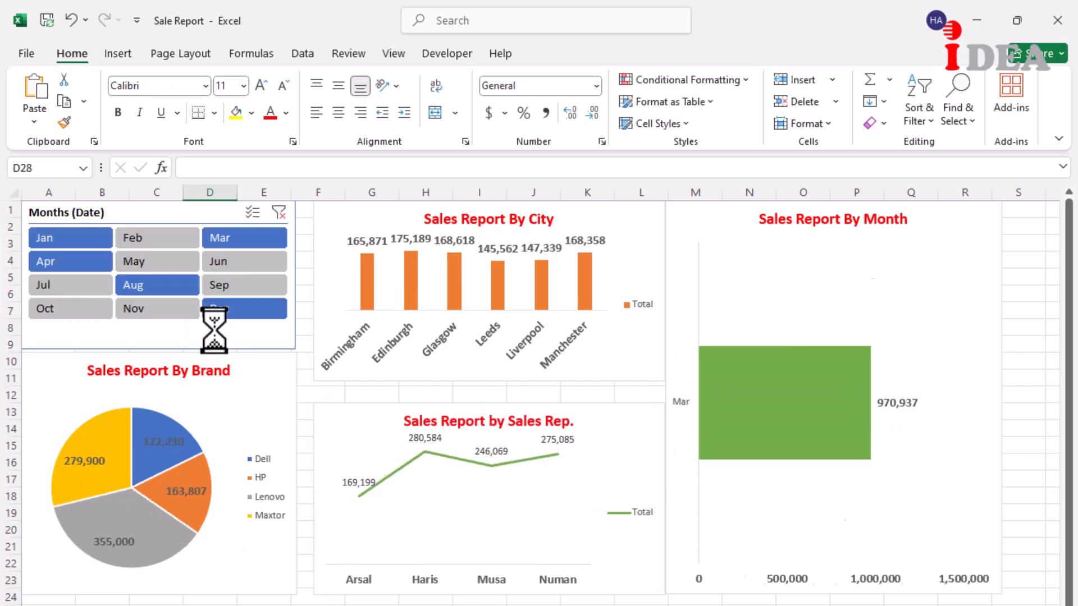
{"action": "left_click", "coordinate": [70, 308], "text": "ctrl"}
{"action": "left_click", "coordinate": [147, 256], "text": "ctrl"}
{"action": "left_click", "coordinate": [148, 241], "text": "ctrl"}
{"action": "left_click", "coordinate": [278, 212]}
Check the finished dashboard by filtering all charts to Jan, Apr and Jul one at a time.
{"action": "left_click", "coordinate": [66, 240]}
{"action": "left_click", "coordinate": [87, 264]}
{"action": "left_click", "coordinate": [79, 283]}
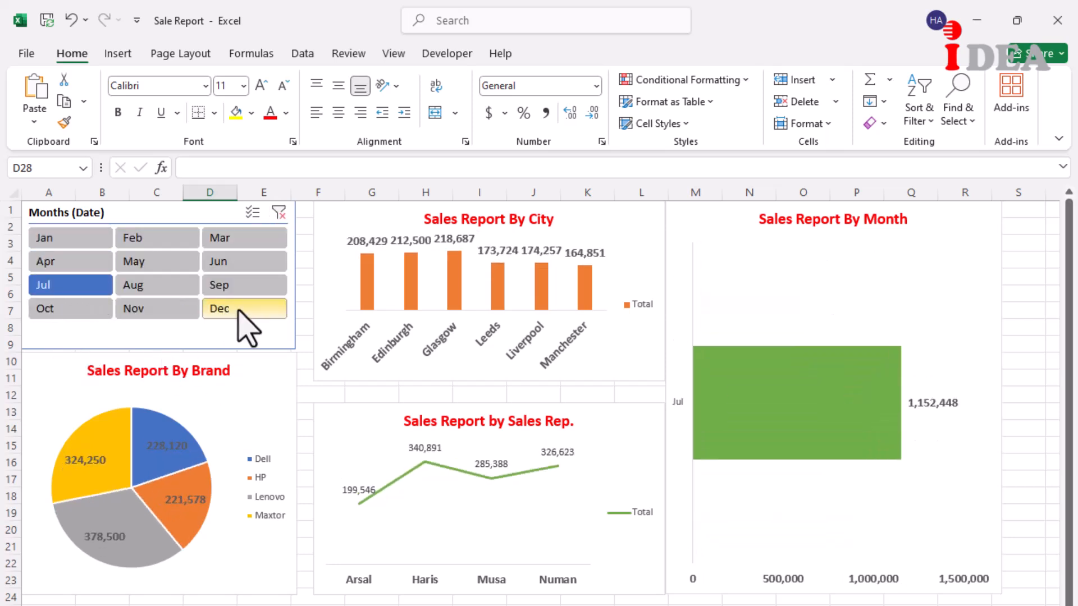